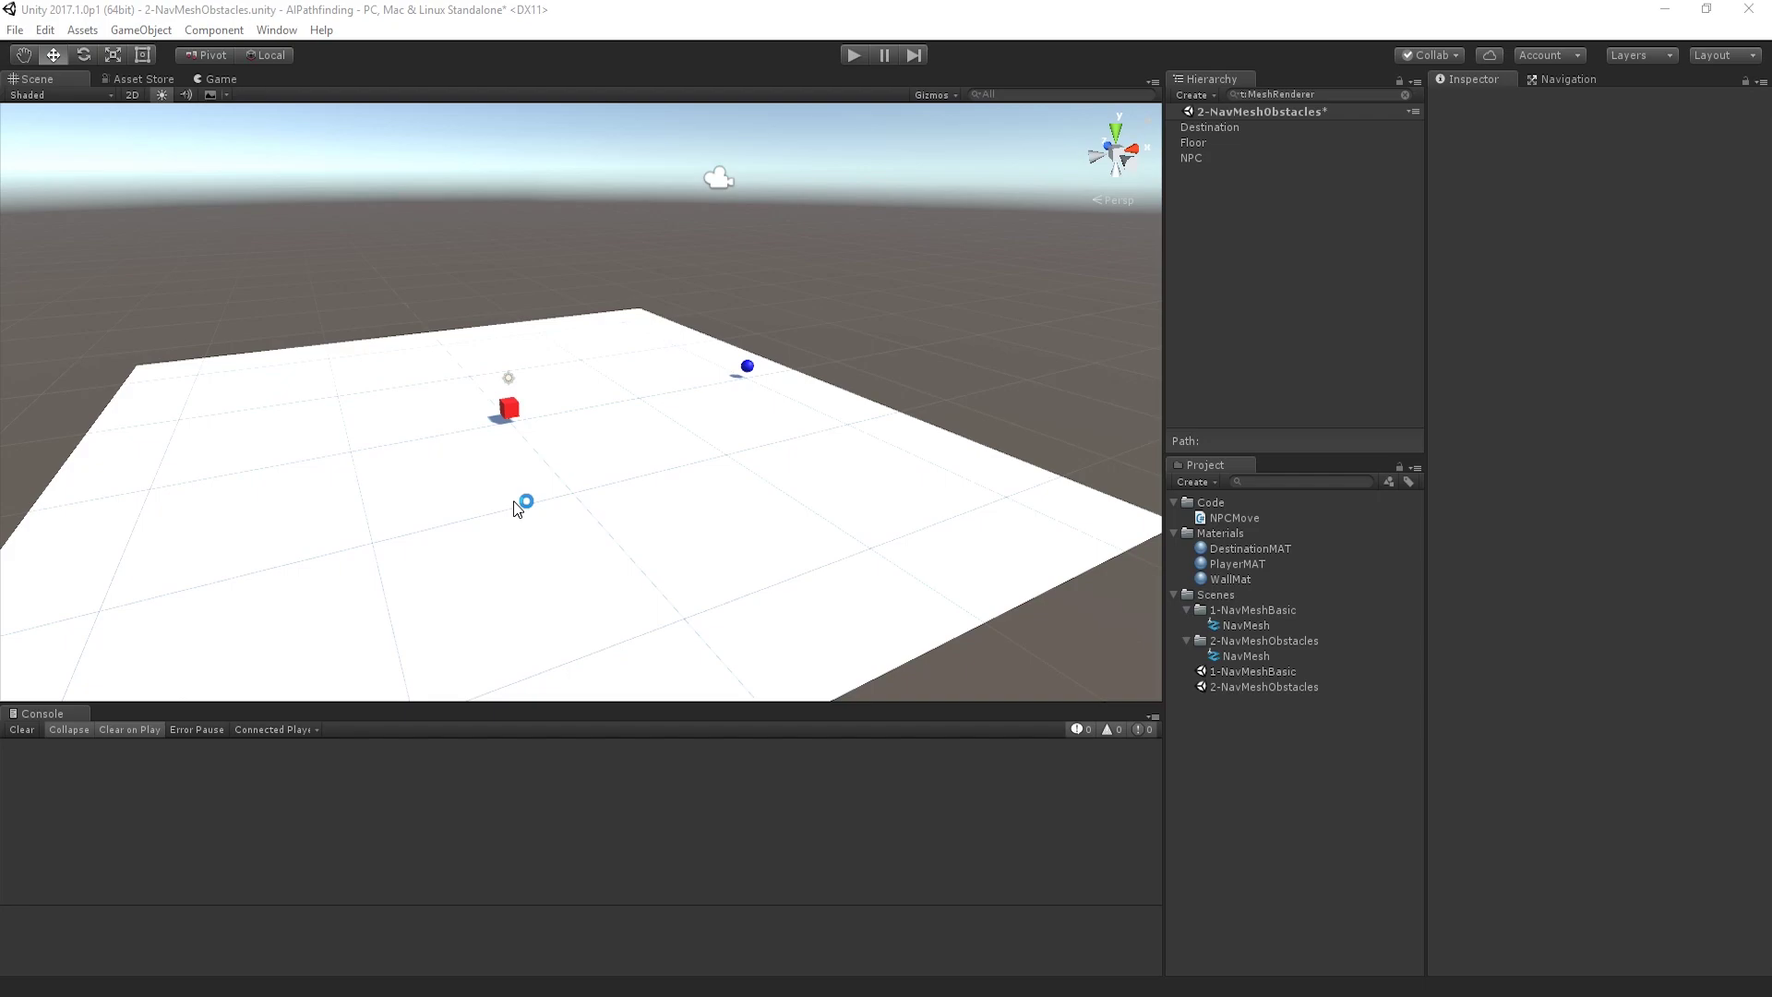
Step: Check the Destination and NPC objects' components, and play-test the scene to watch the NPC's path to the destination
click(1211, 130)
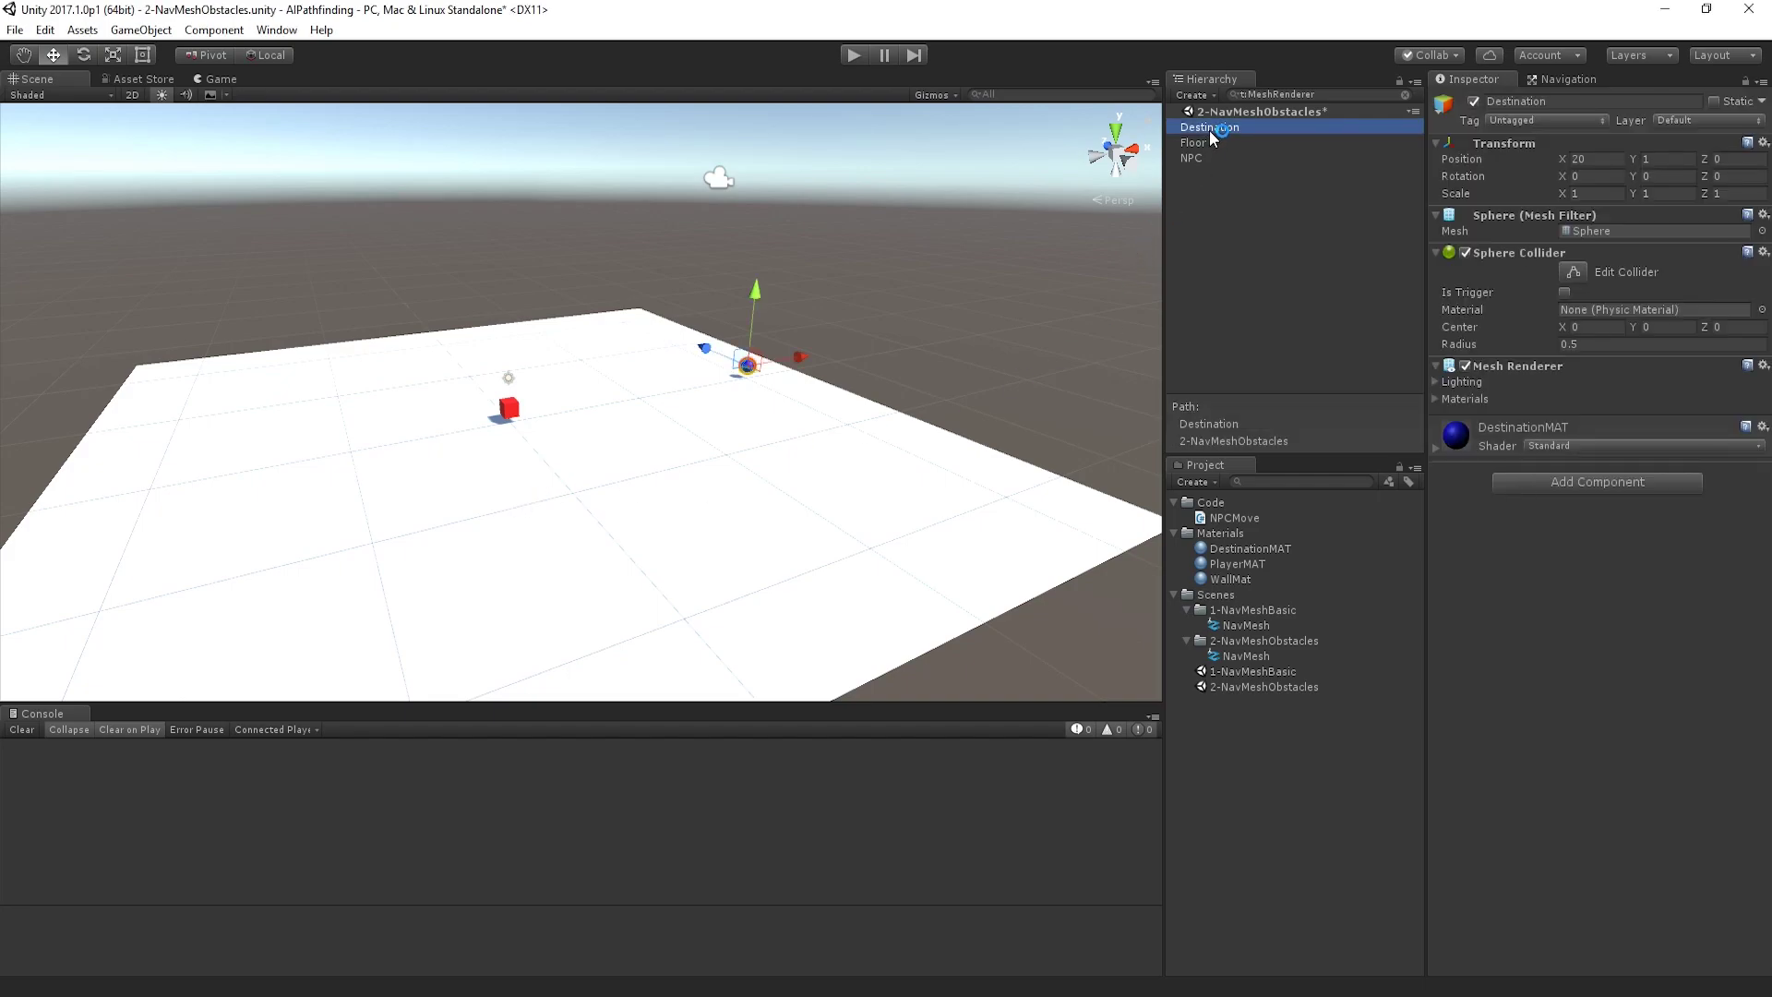
click(1200, 159)
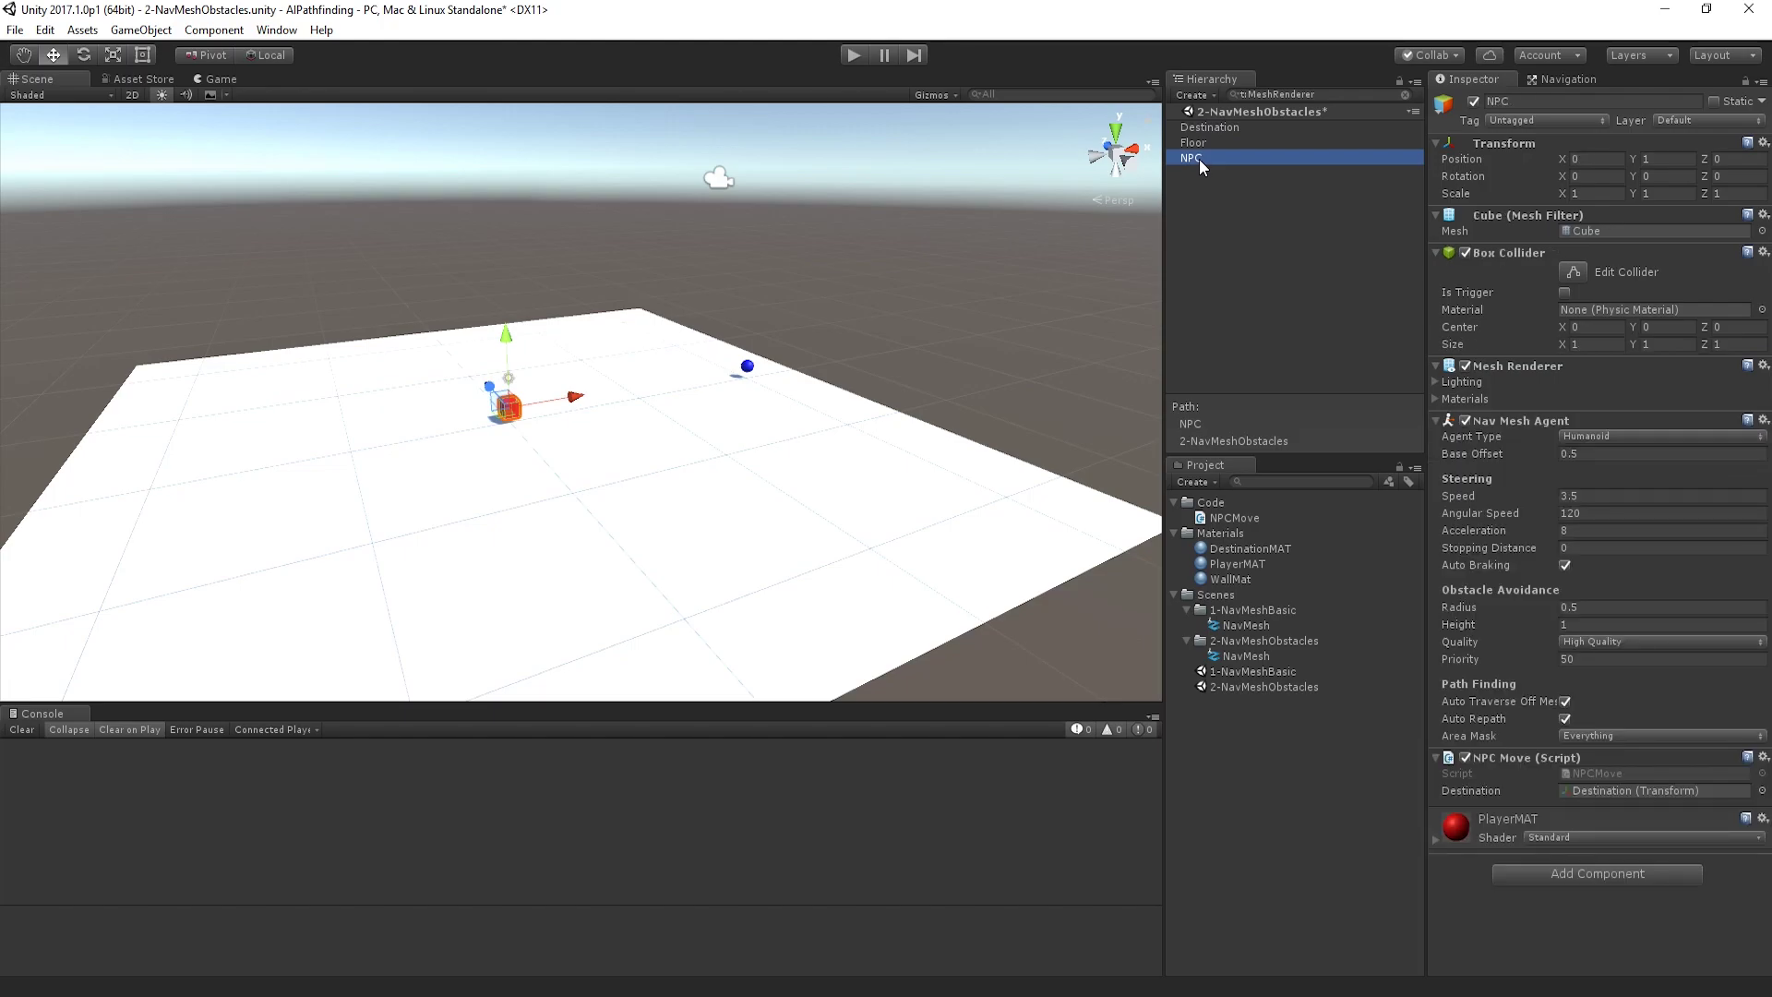
click(851, 55)
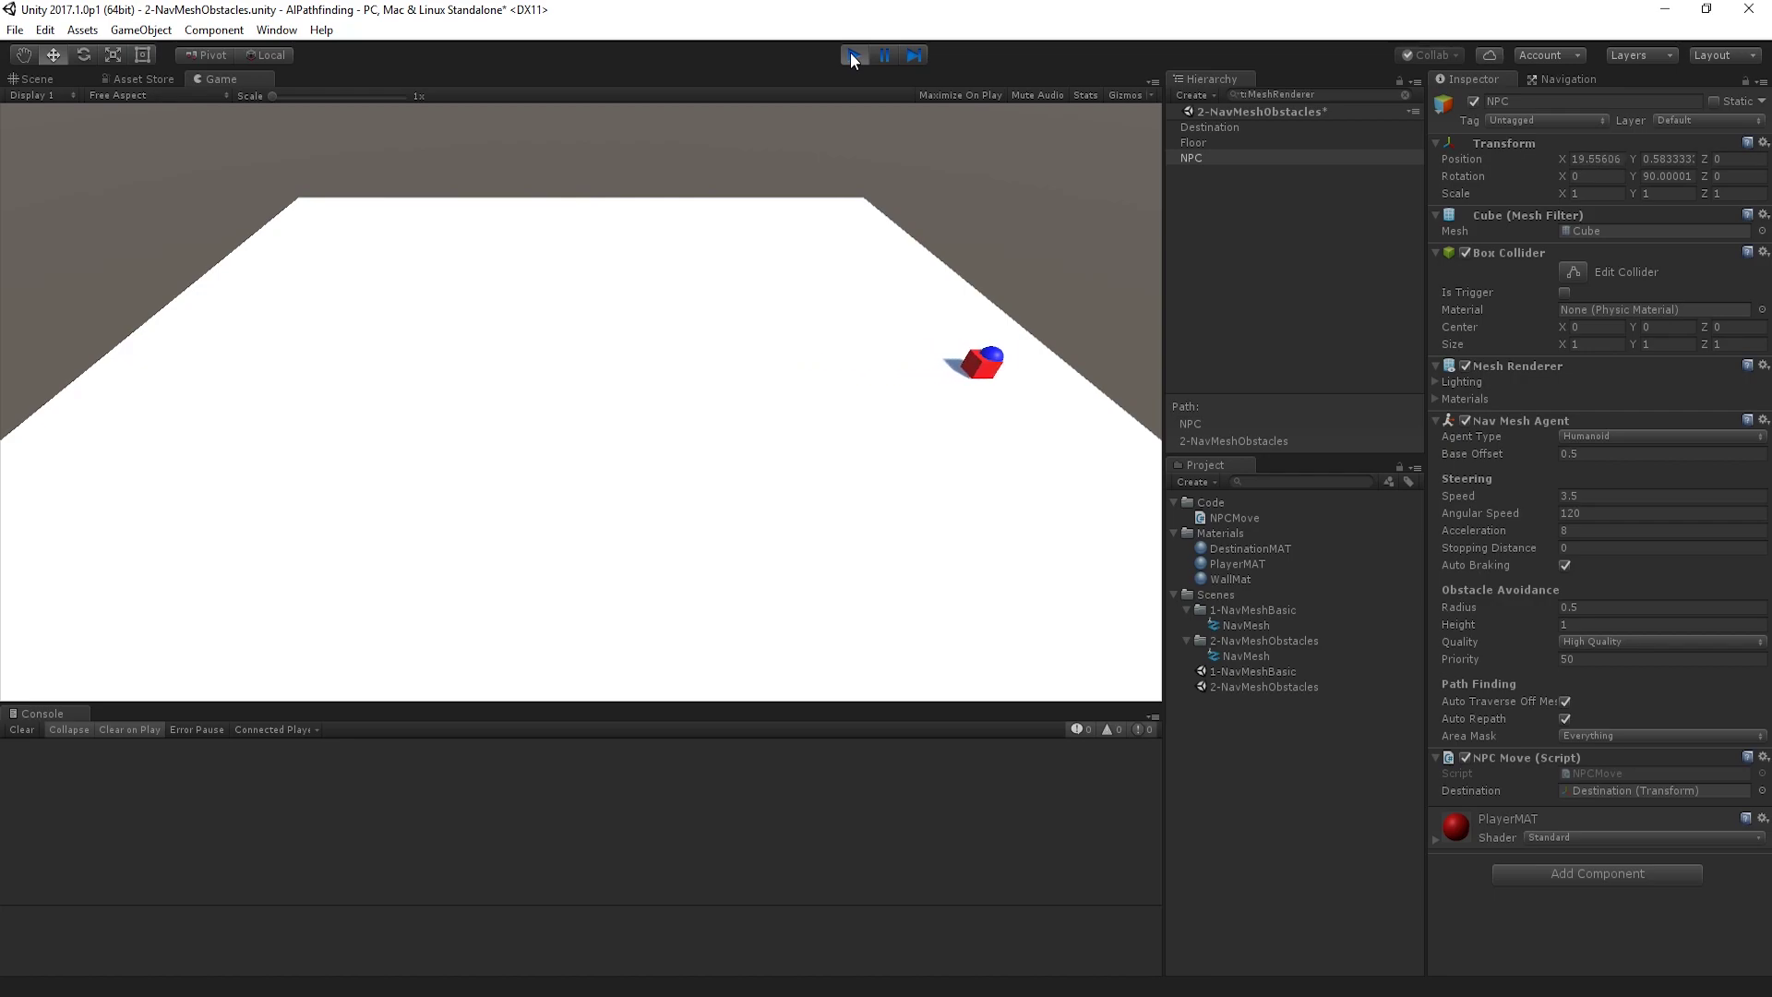
click(850, 53)
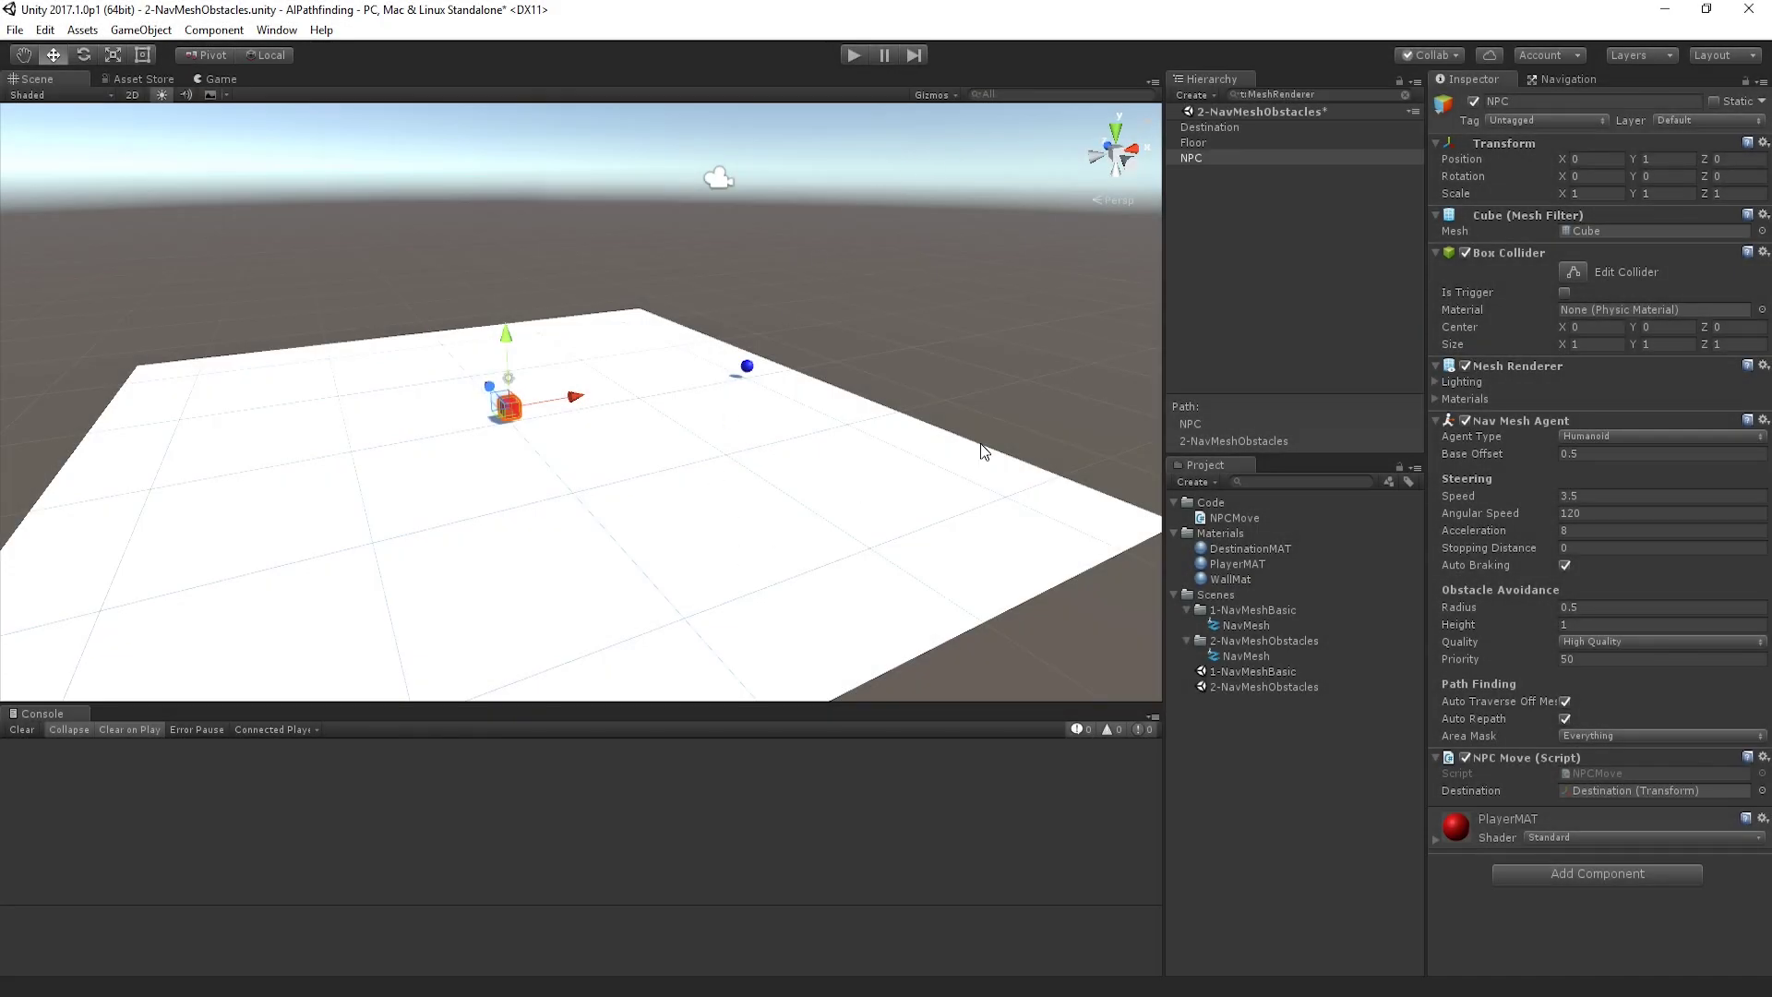
Step: Add a 3D cube to the scene
click(1213, 128)
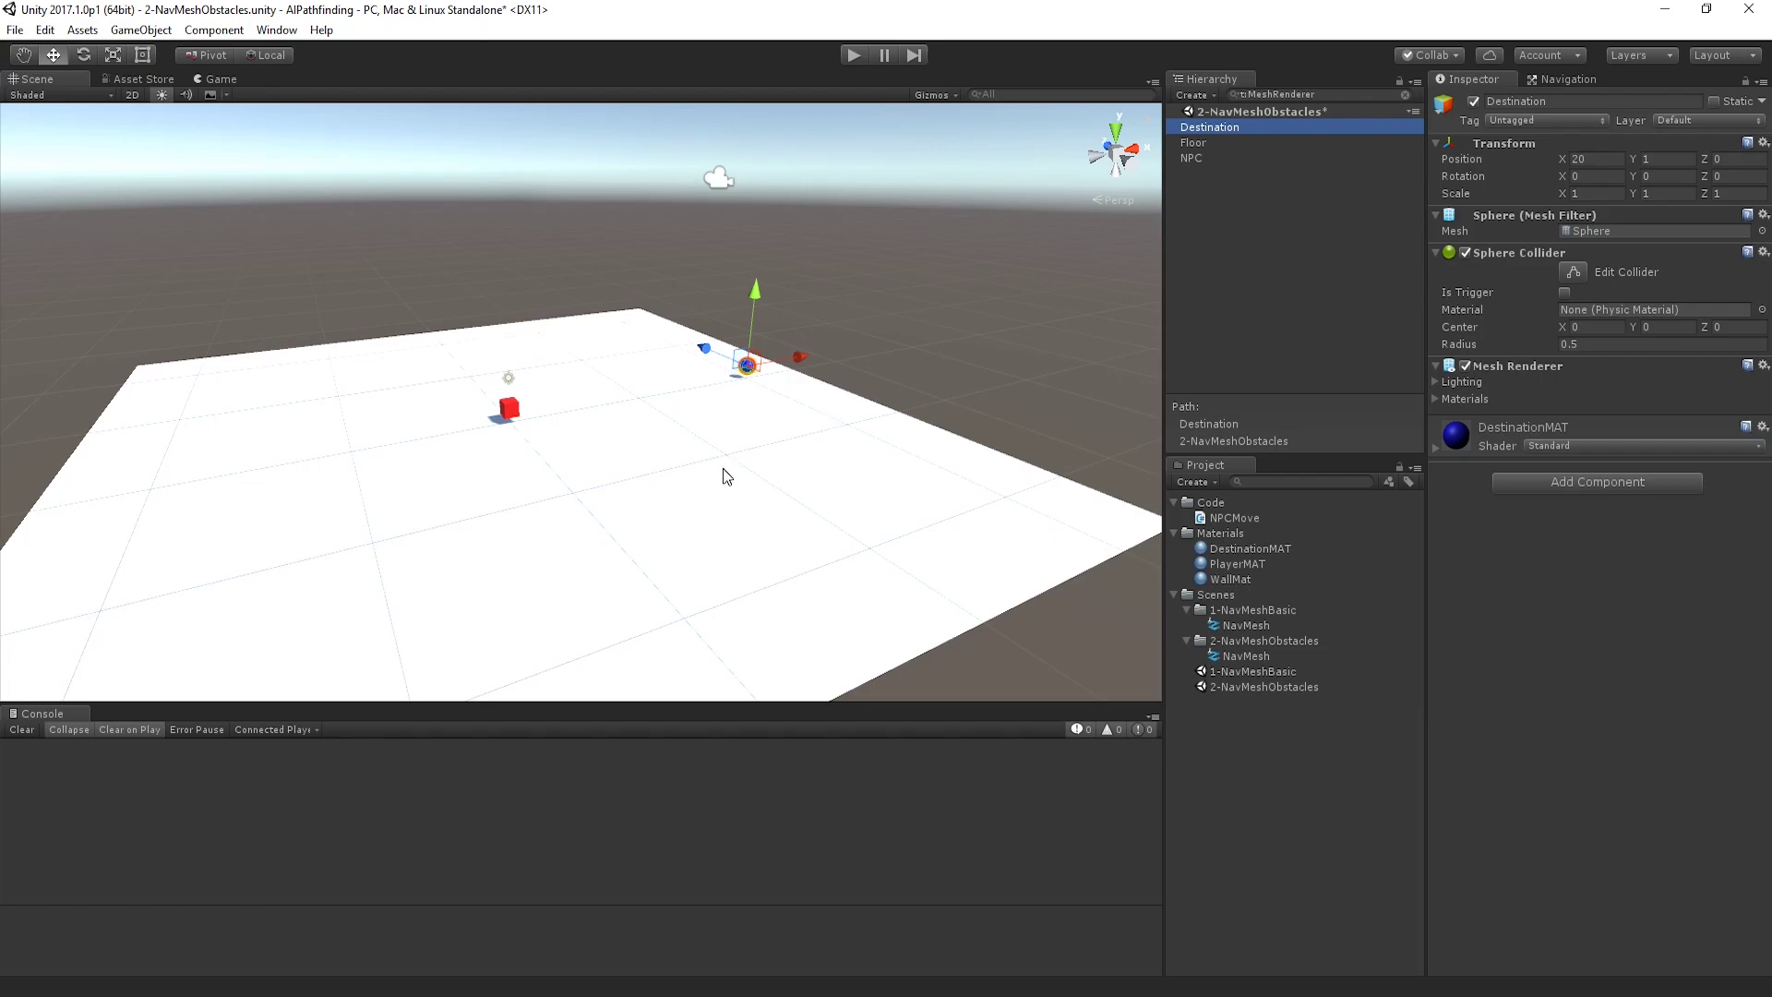
alt+drag(723, 468, 452, 384)
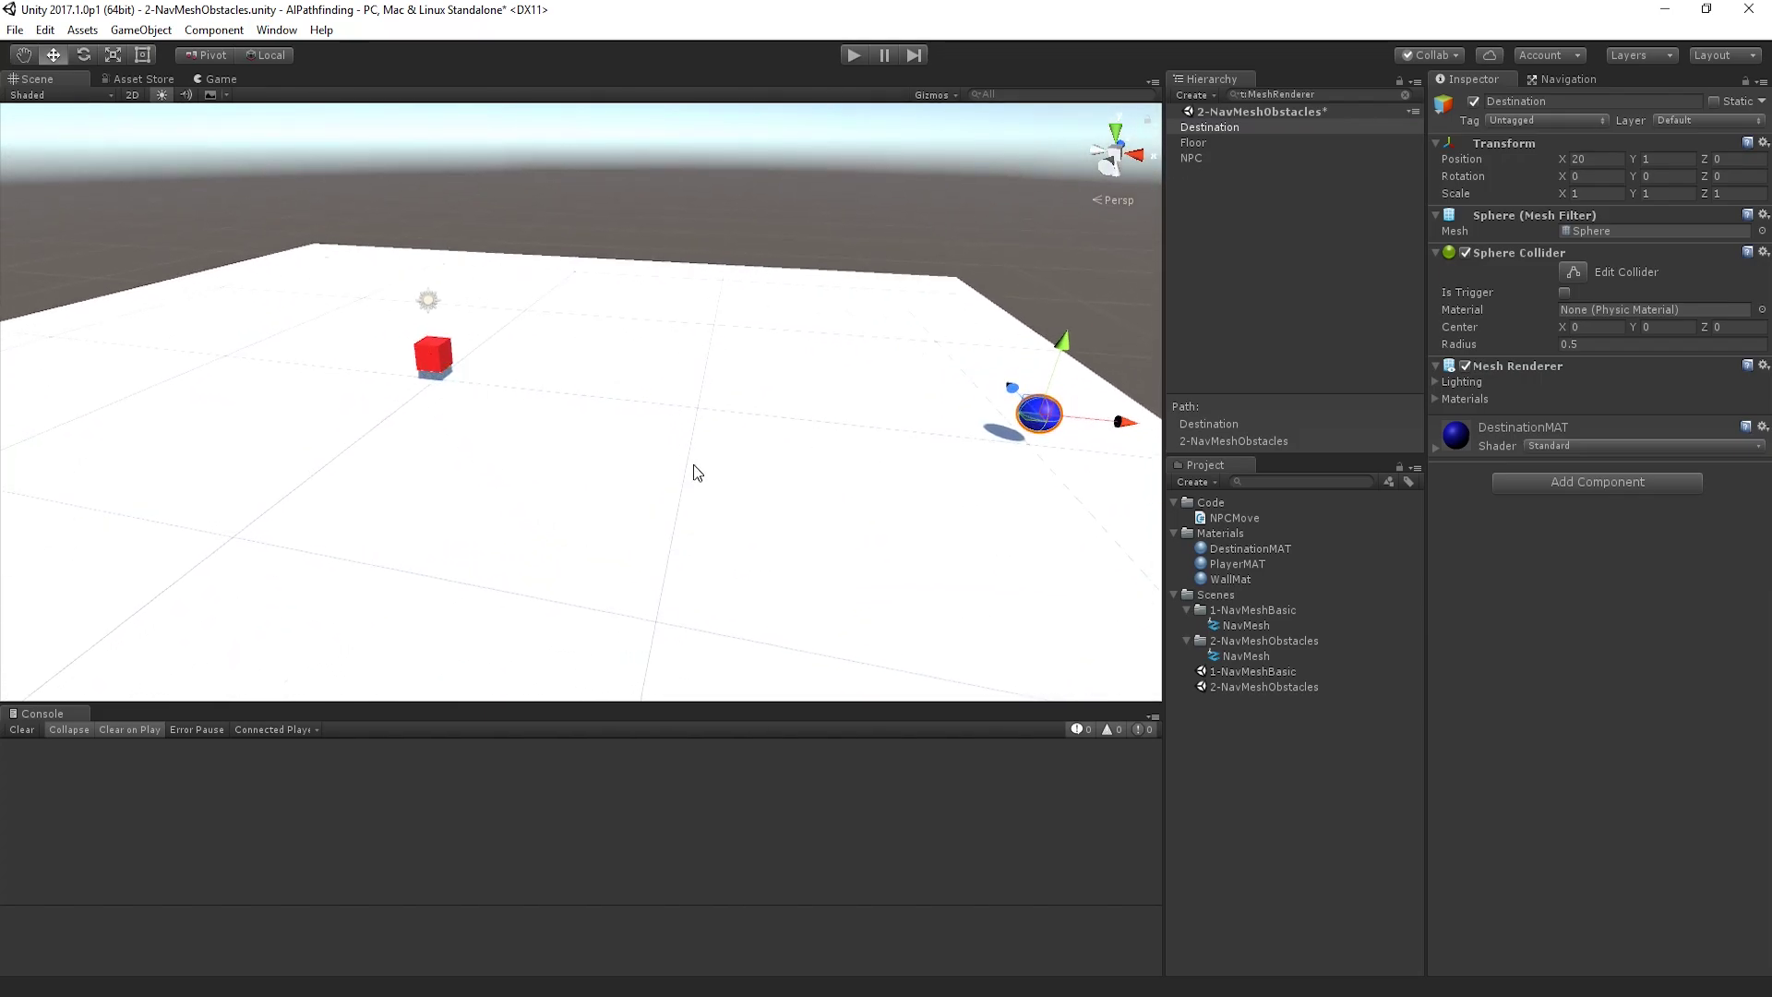
alt+drag(697, 467, 664, 545)
click(1085, 299)
right_click(1311, 307)
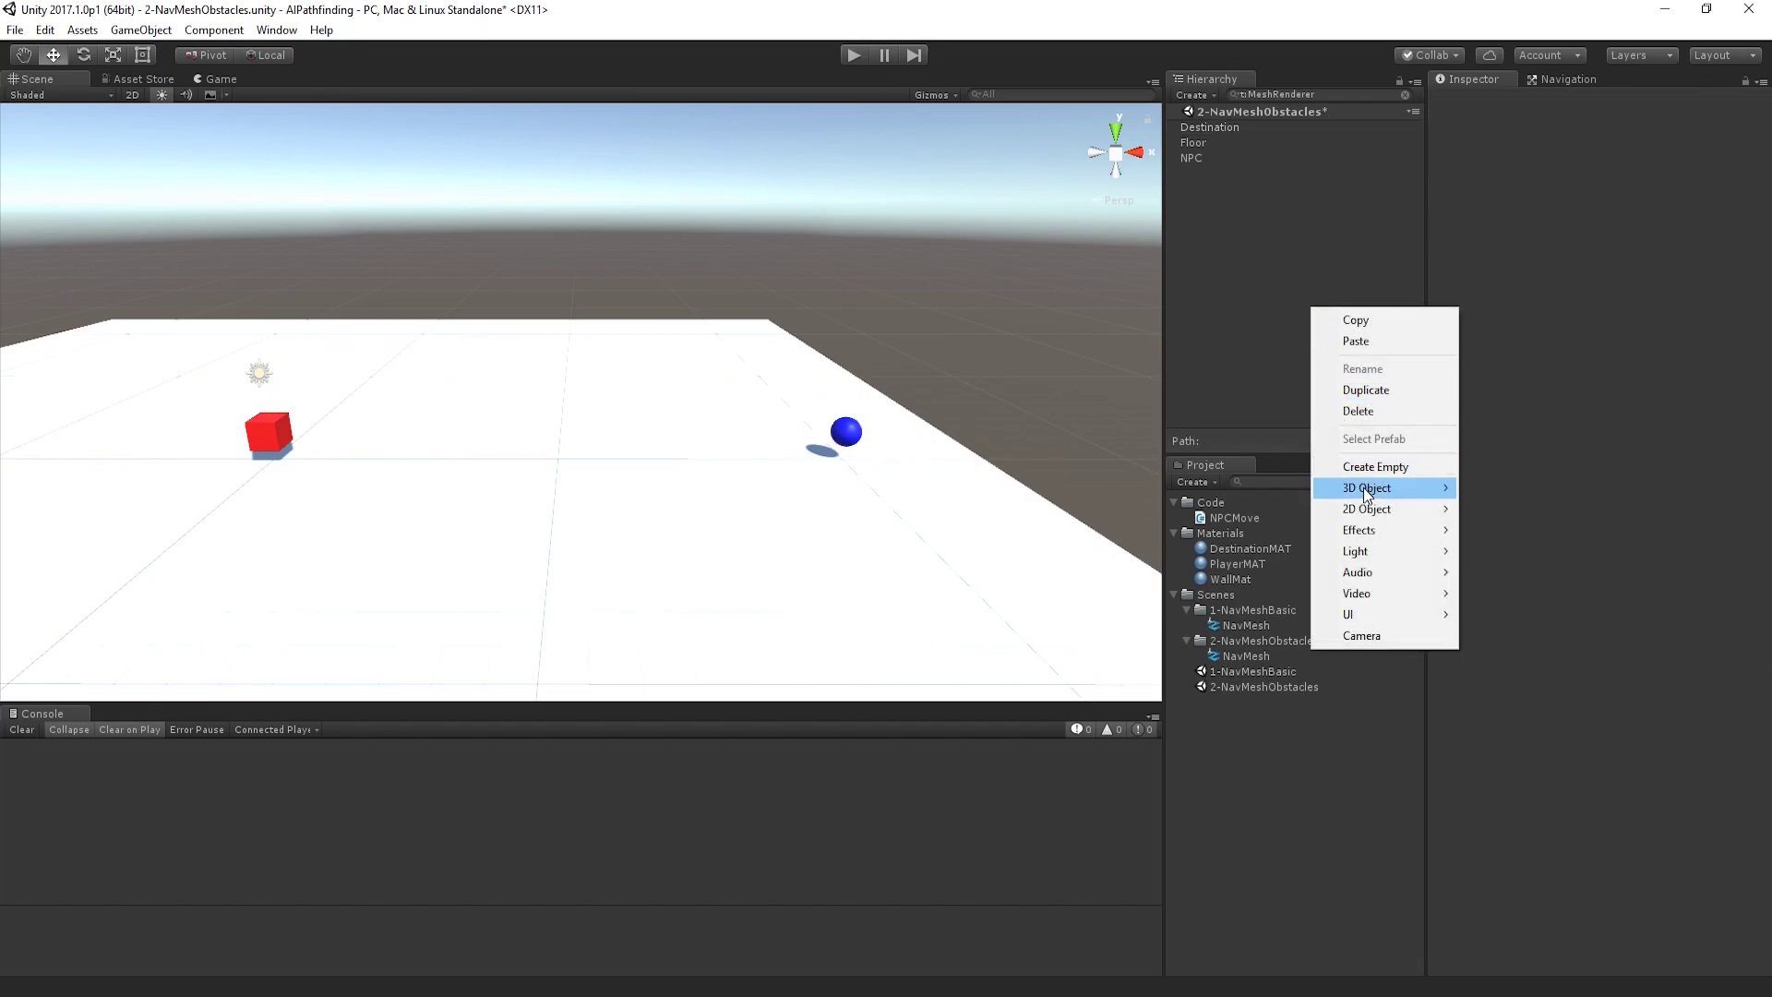
mouse_move(1364, 487)
click(1495, 488)
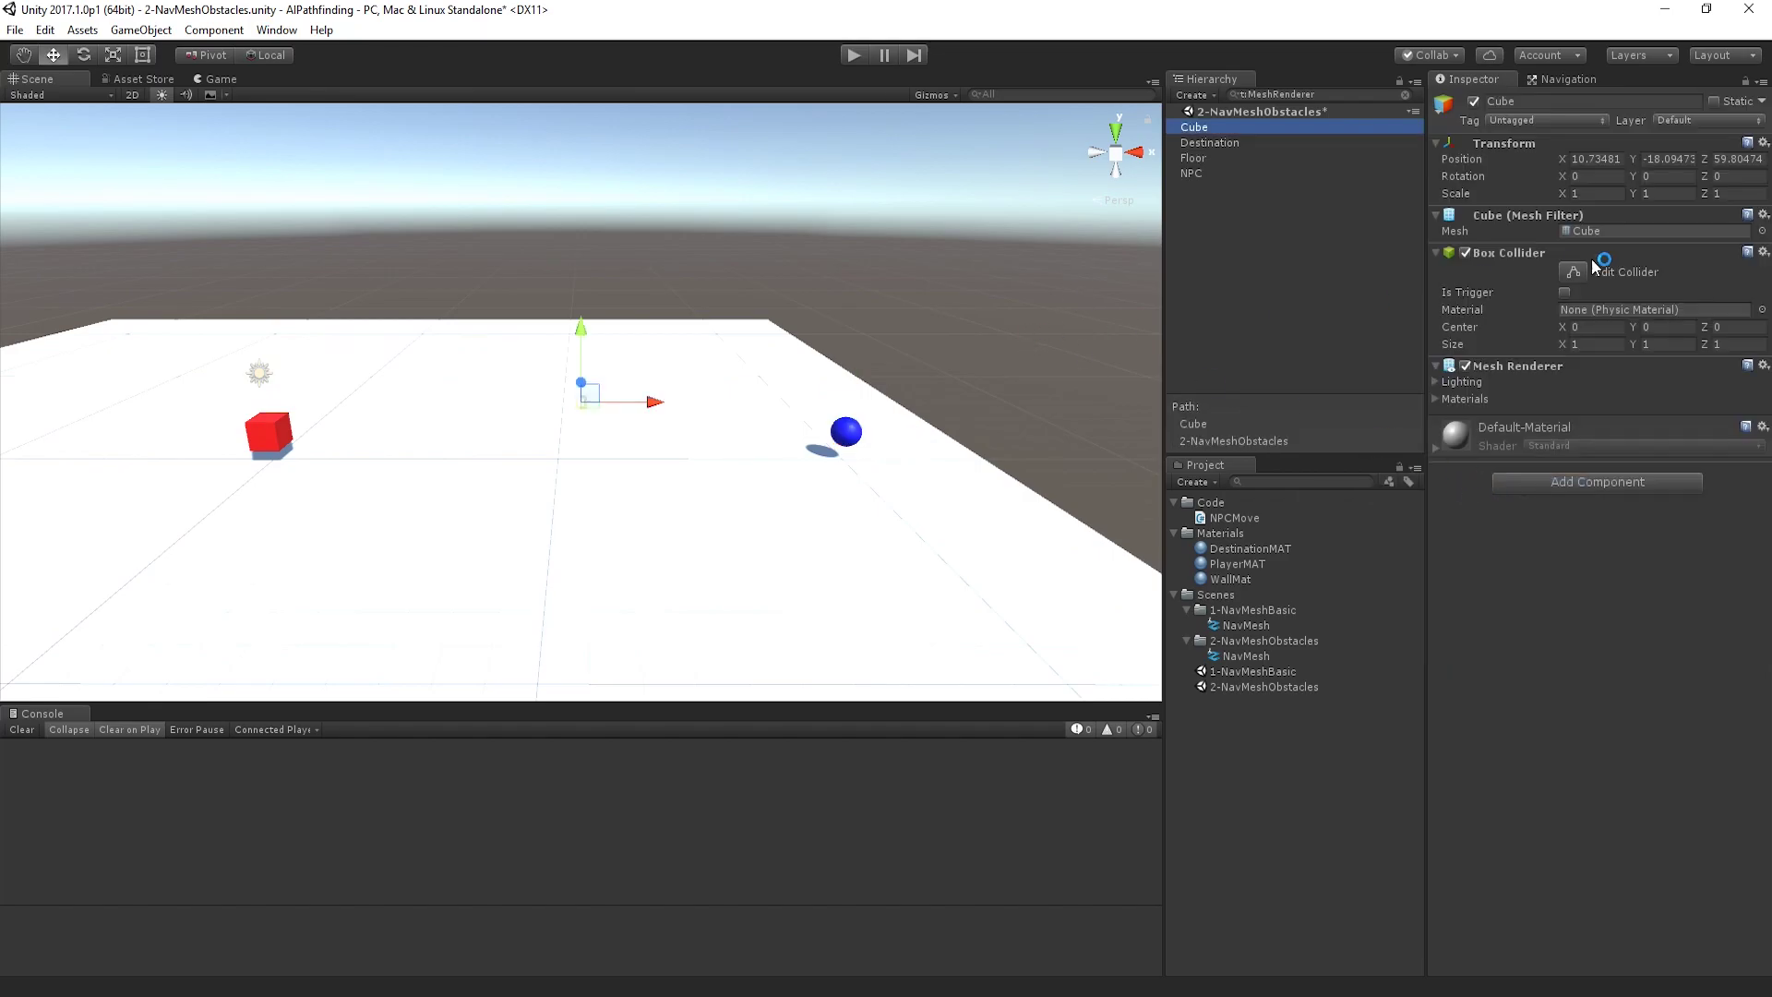
Step: Reset the cube's position to 0, 0, 0 and move it along X to 11, between the NPC and the destination
click(1597, 158)
text(0)
key(Tab)
text(0)
key(Tab)
text(0)
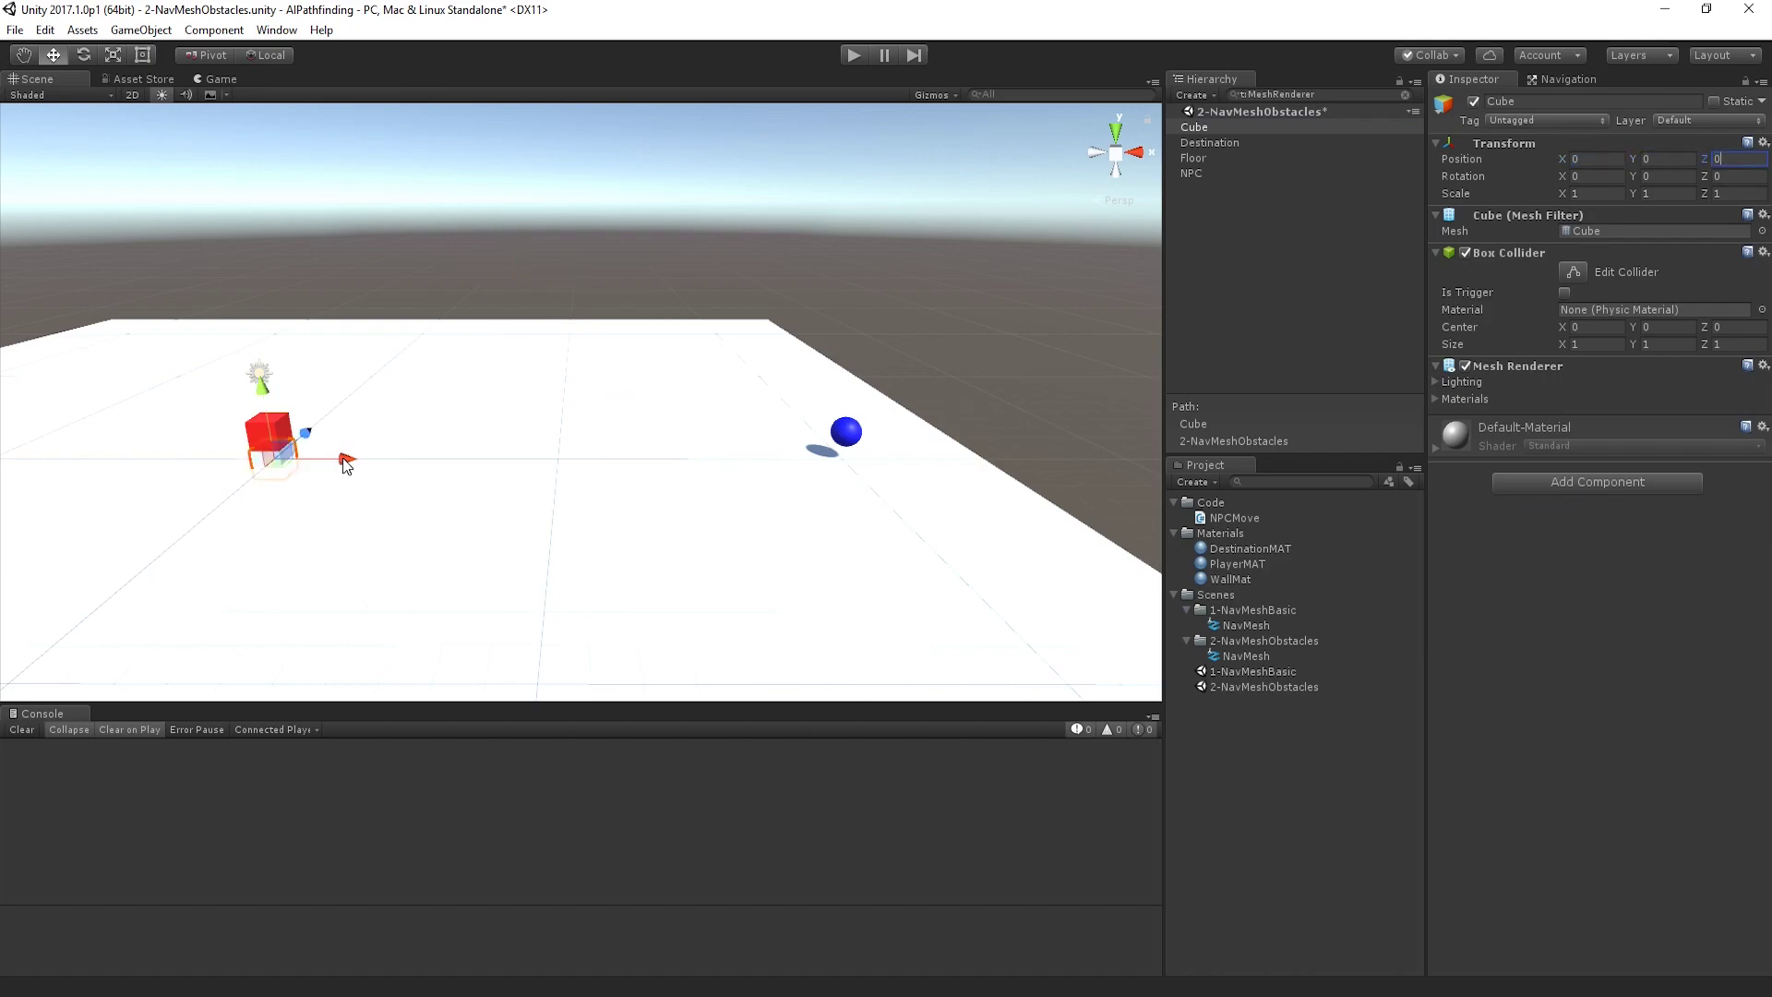
drag(348, 459, 662, 458)
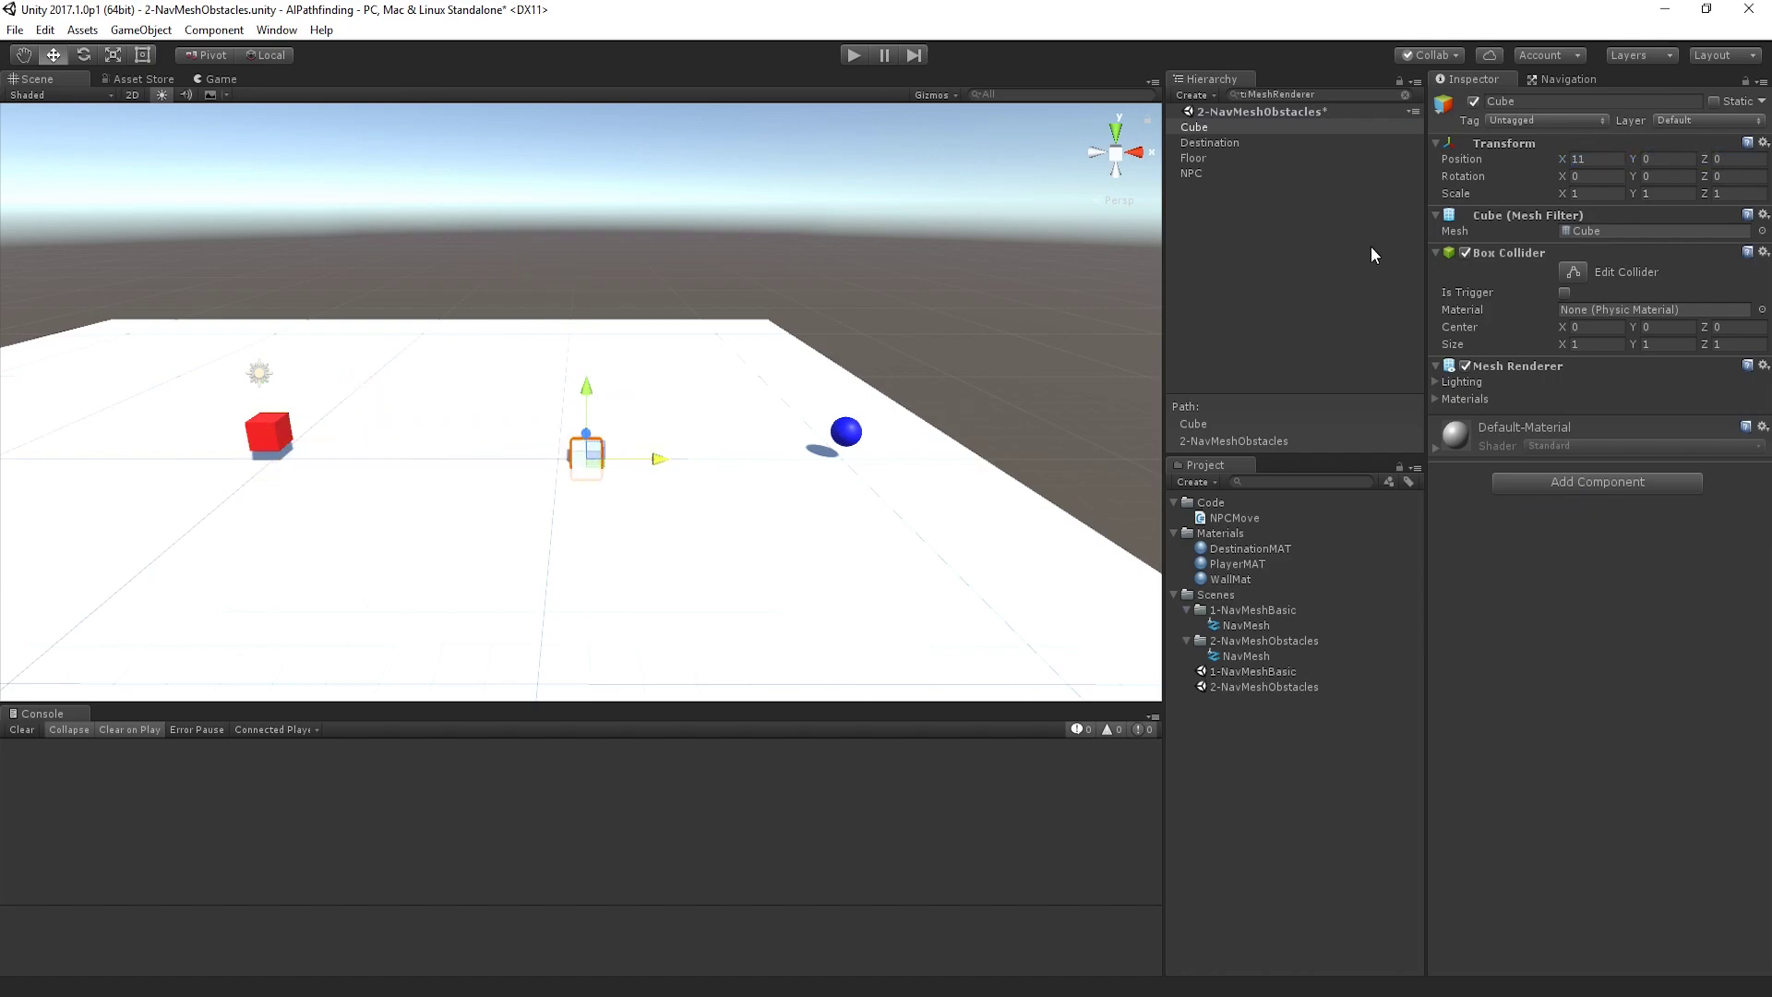
Step: Scale the cube to 5 in X, 5 in Y and 10 in Z
click(1584, 194)
text(5)
key(Tab)
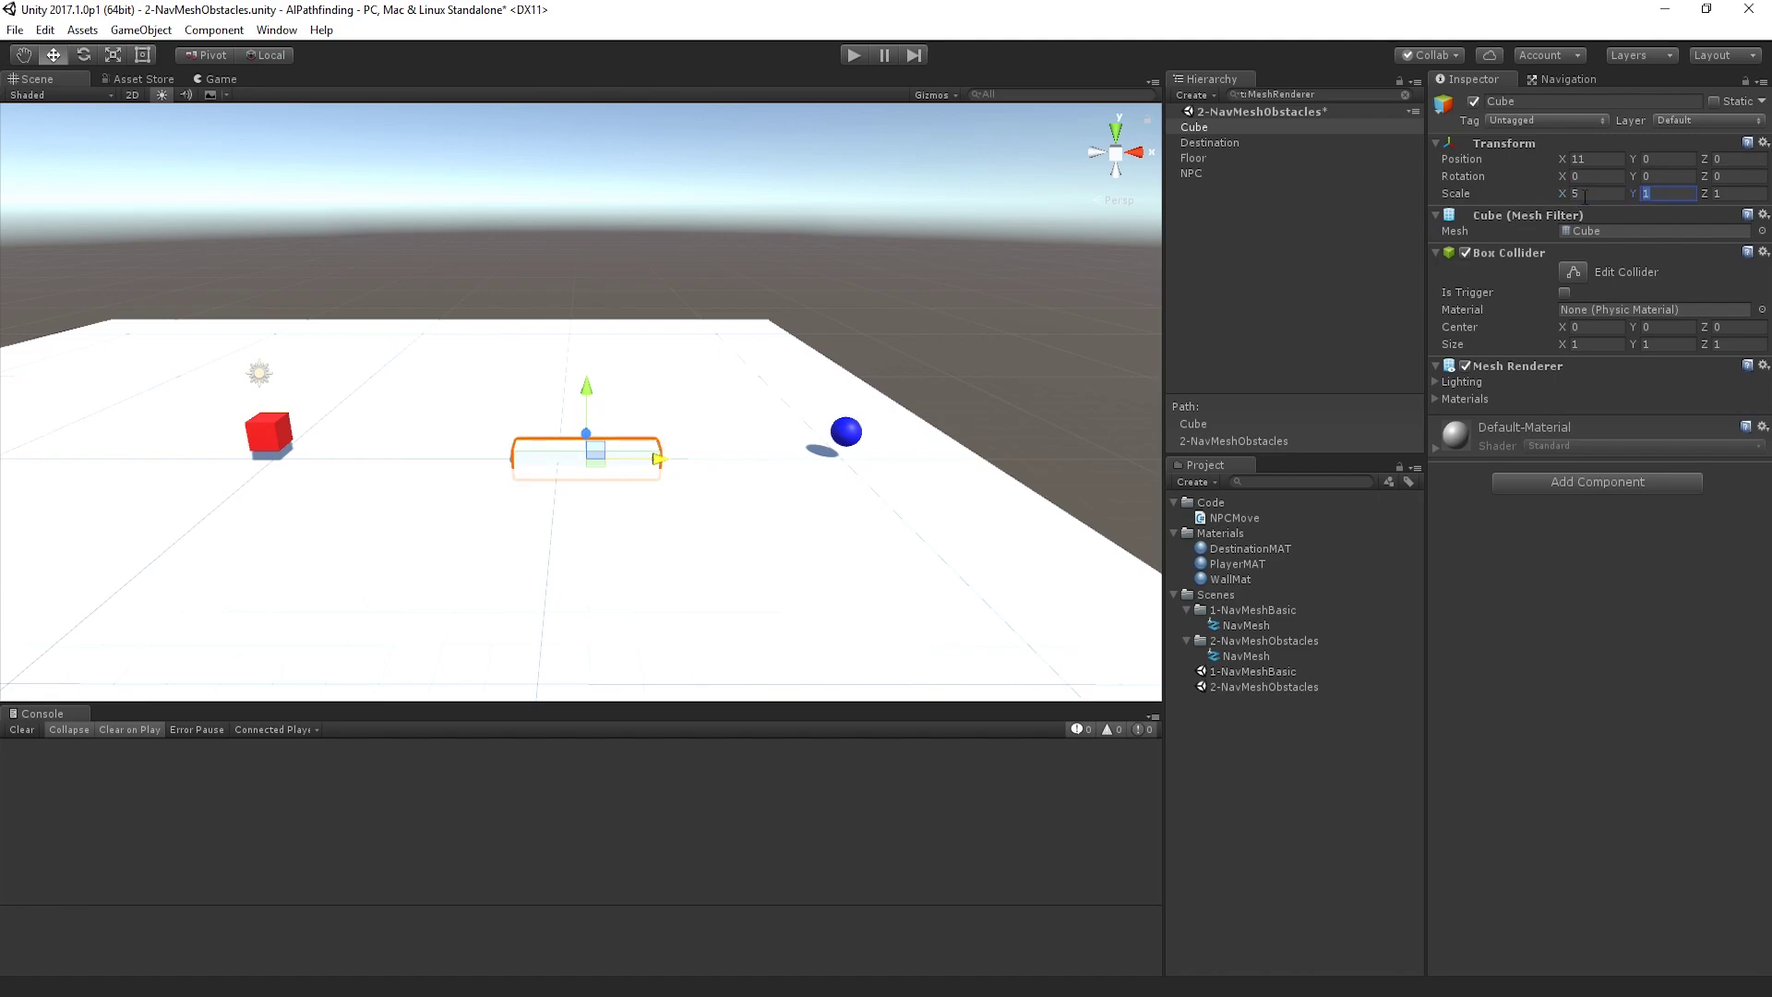
text(3)
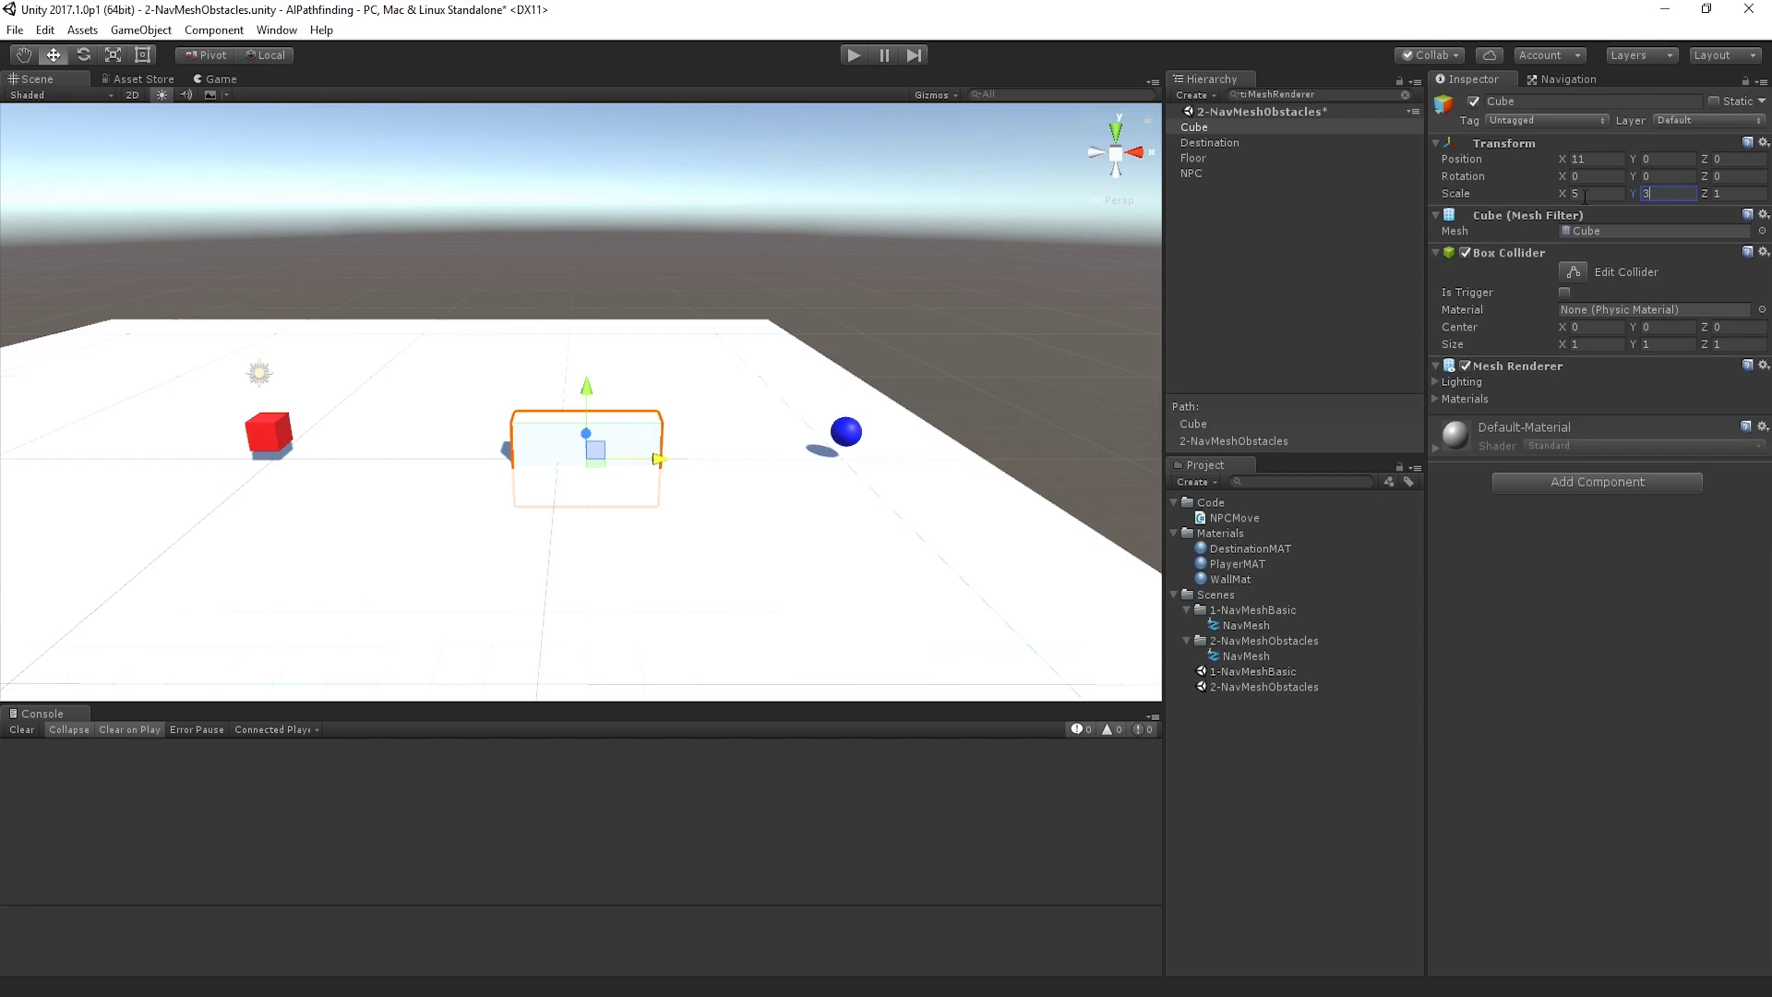
key(BackSpace)
text(5)
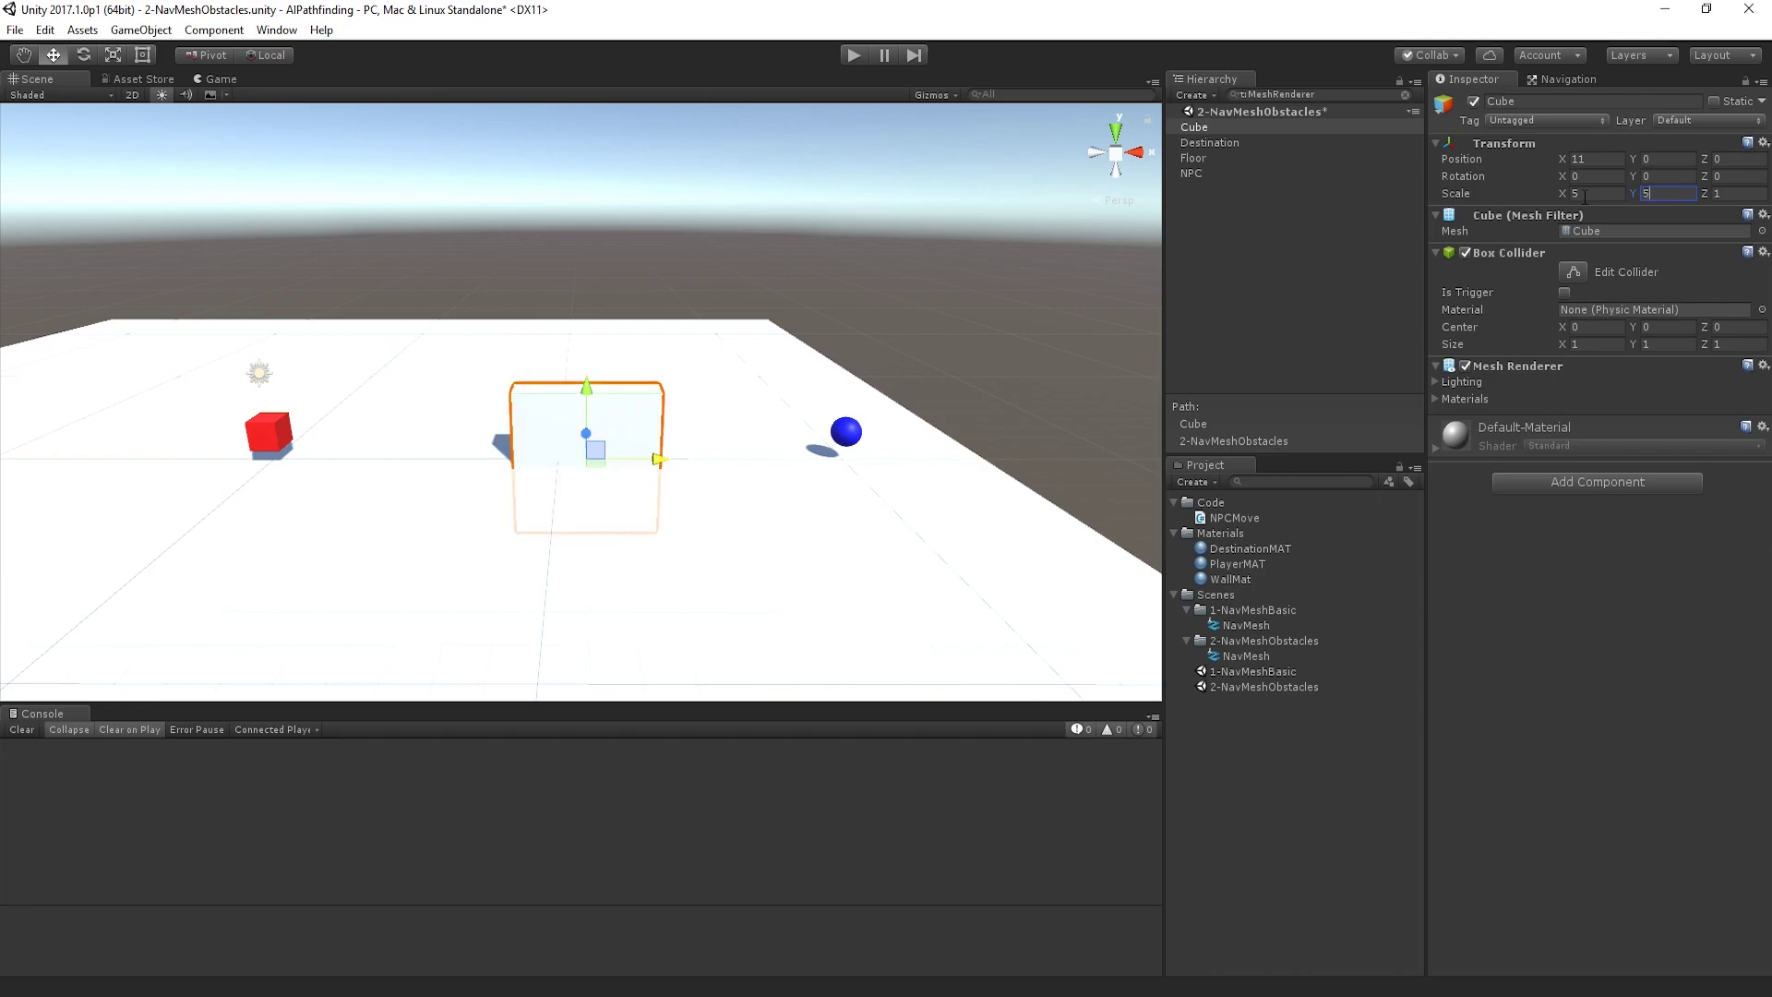
key(Tab)
text(10)
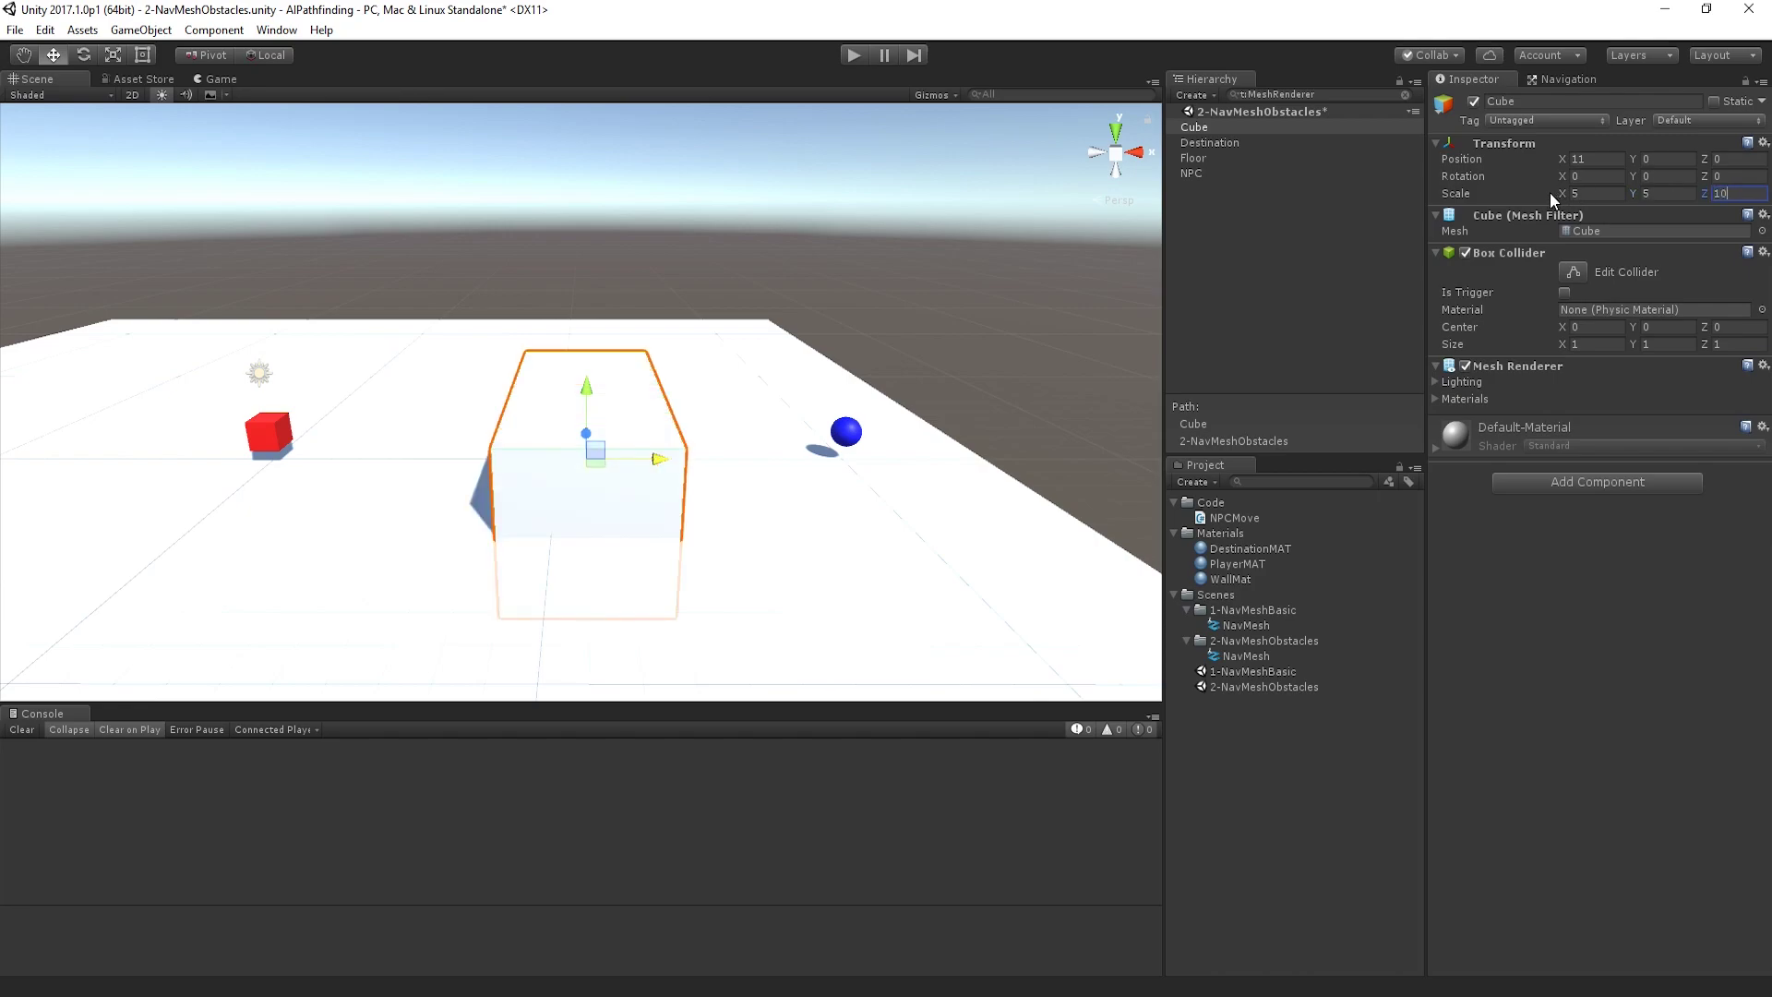
right_drag(732, 574, 953, 582)
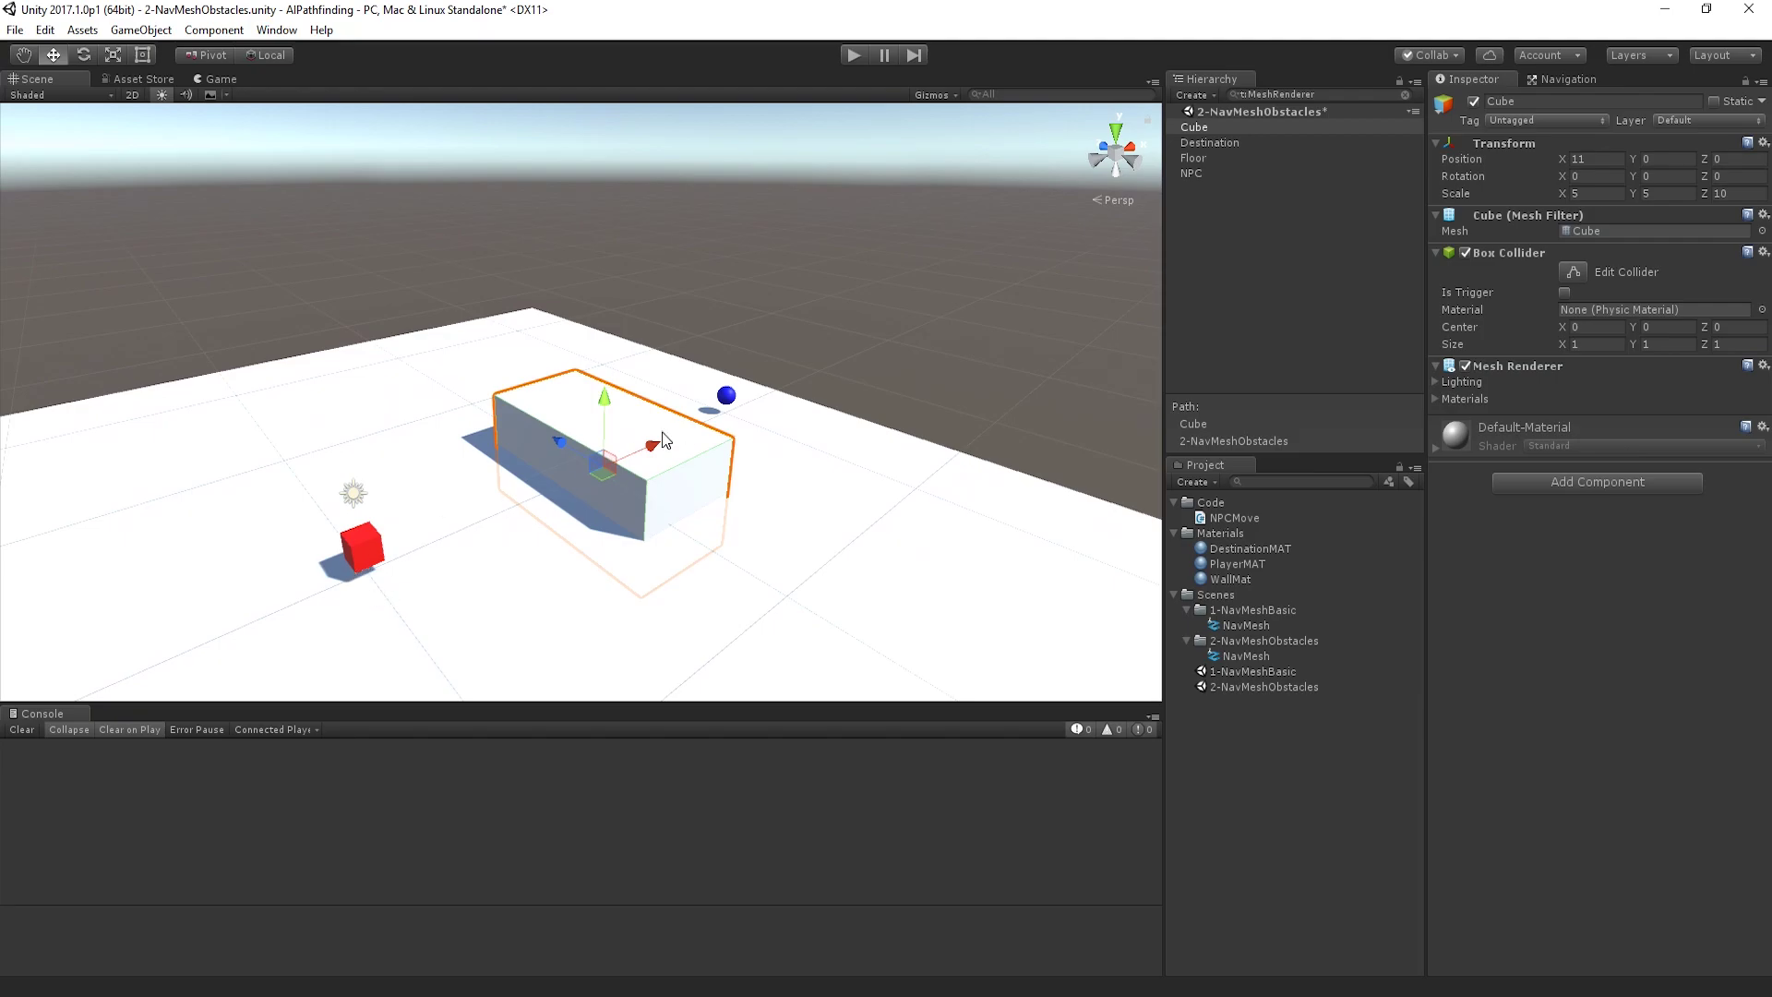
Step: Apply the WallMat material to the cube and rename it Wall
click(1222, 582)
drag(1223, 582, 1196, 135)
key(F2)
text(Wall)
key(Return)
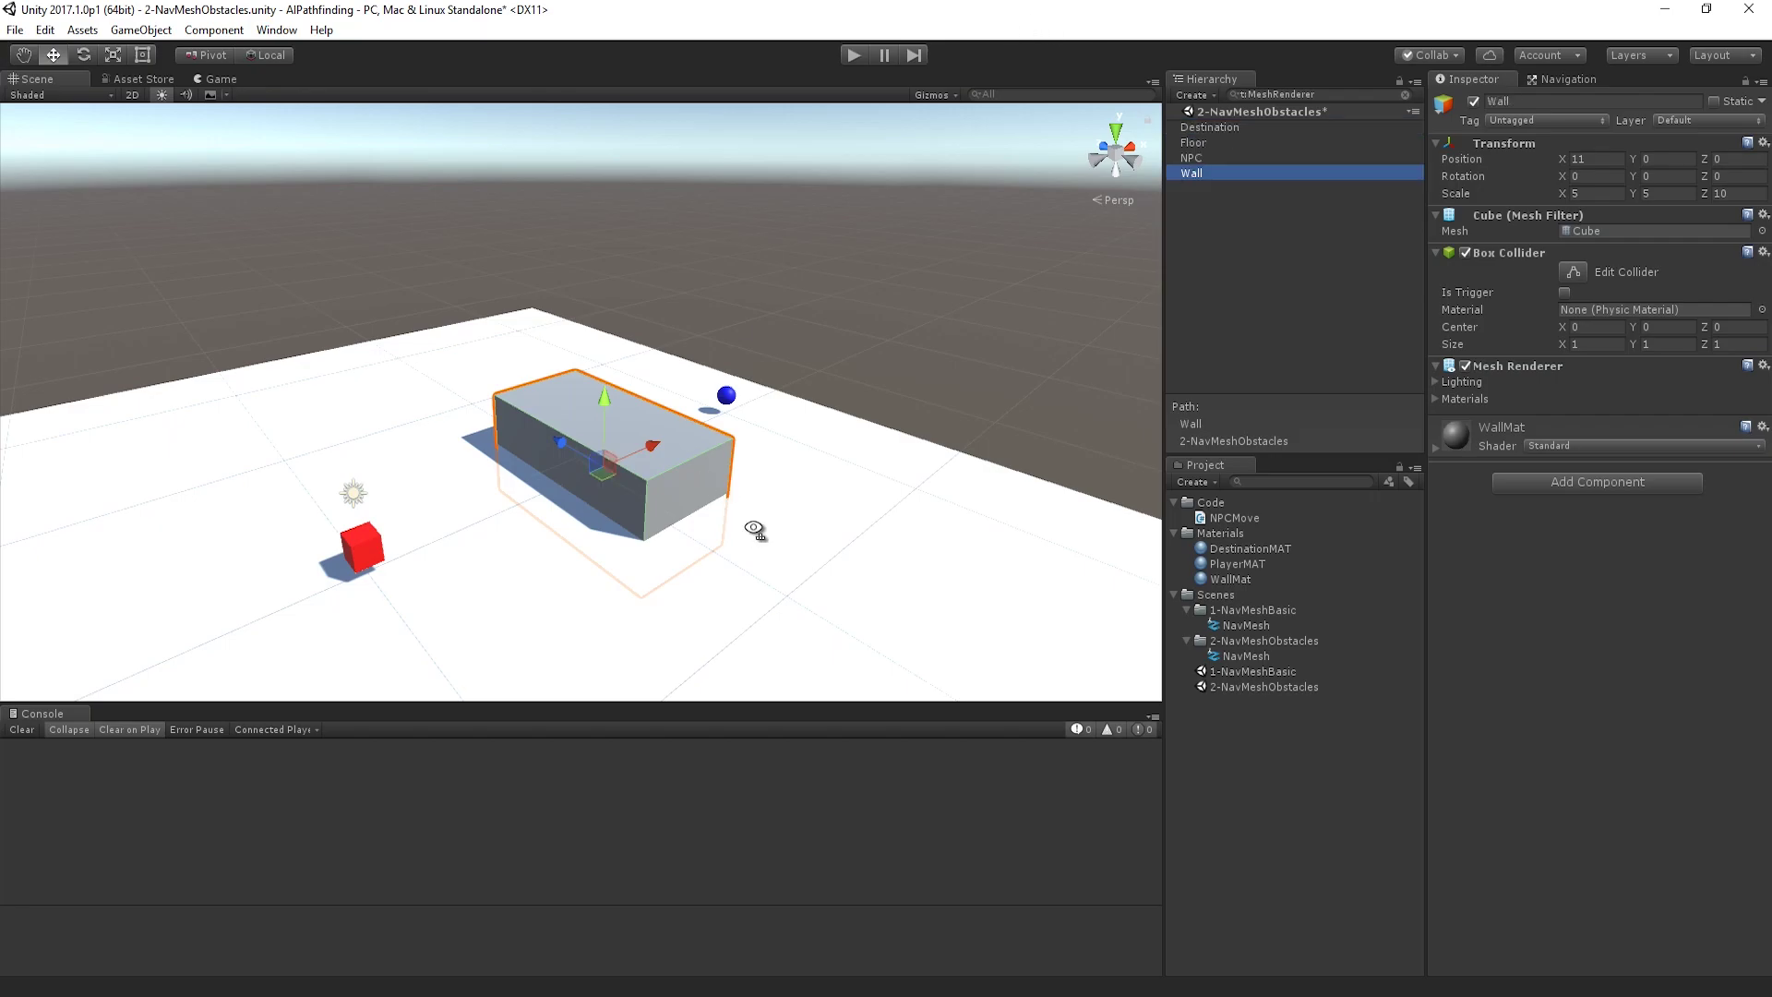
alt+drag(755, 526, 693, 558)
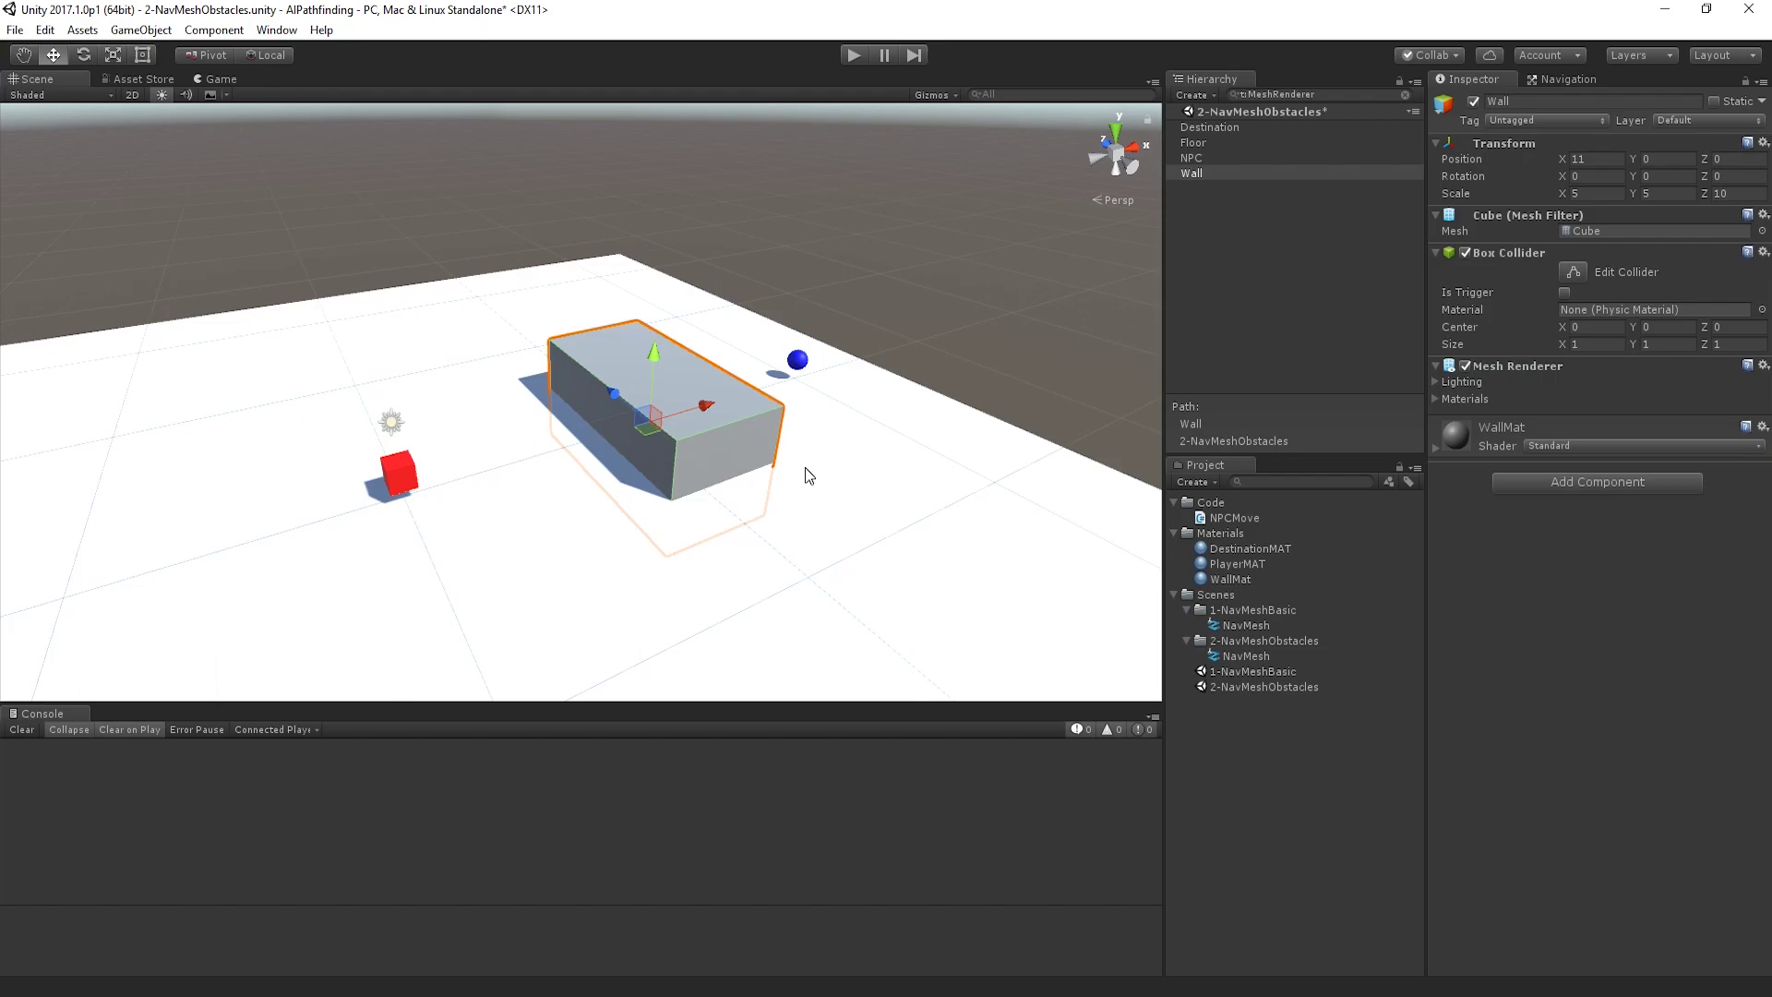
Step: Play-test the scene with the wall in place, and check the components on the NPC and Wall
click(856, 56)
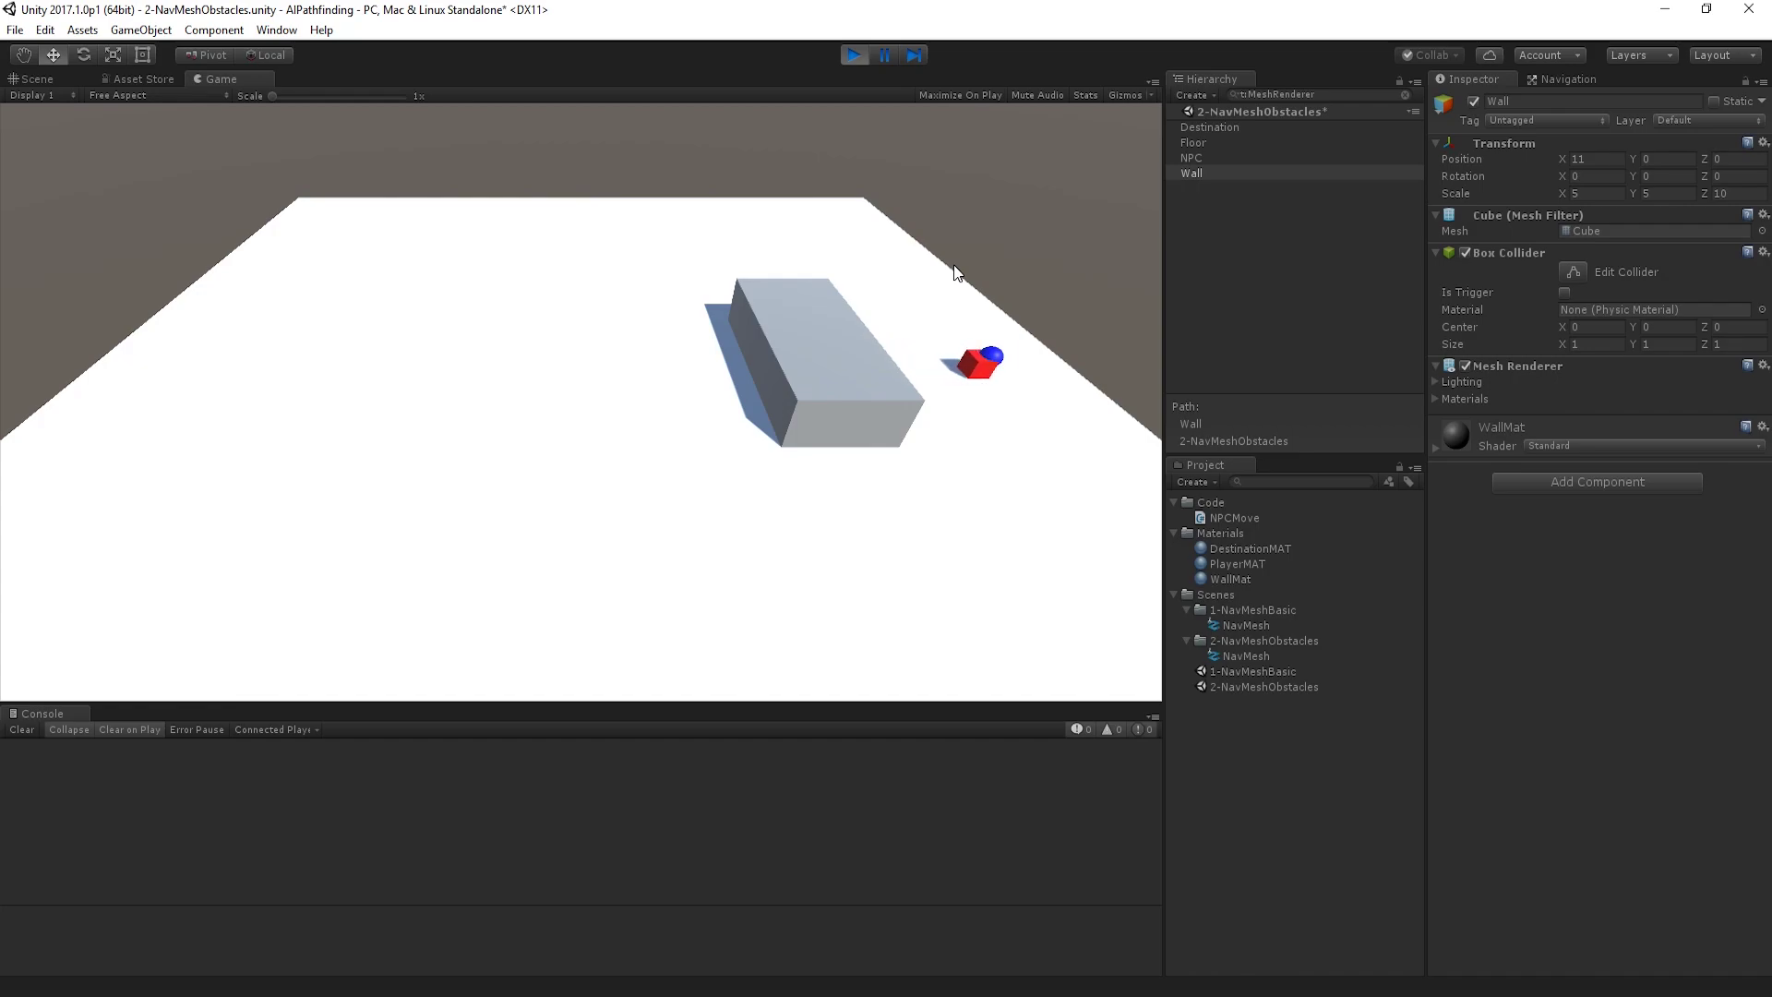
click(853, 57)
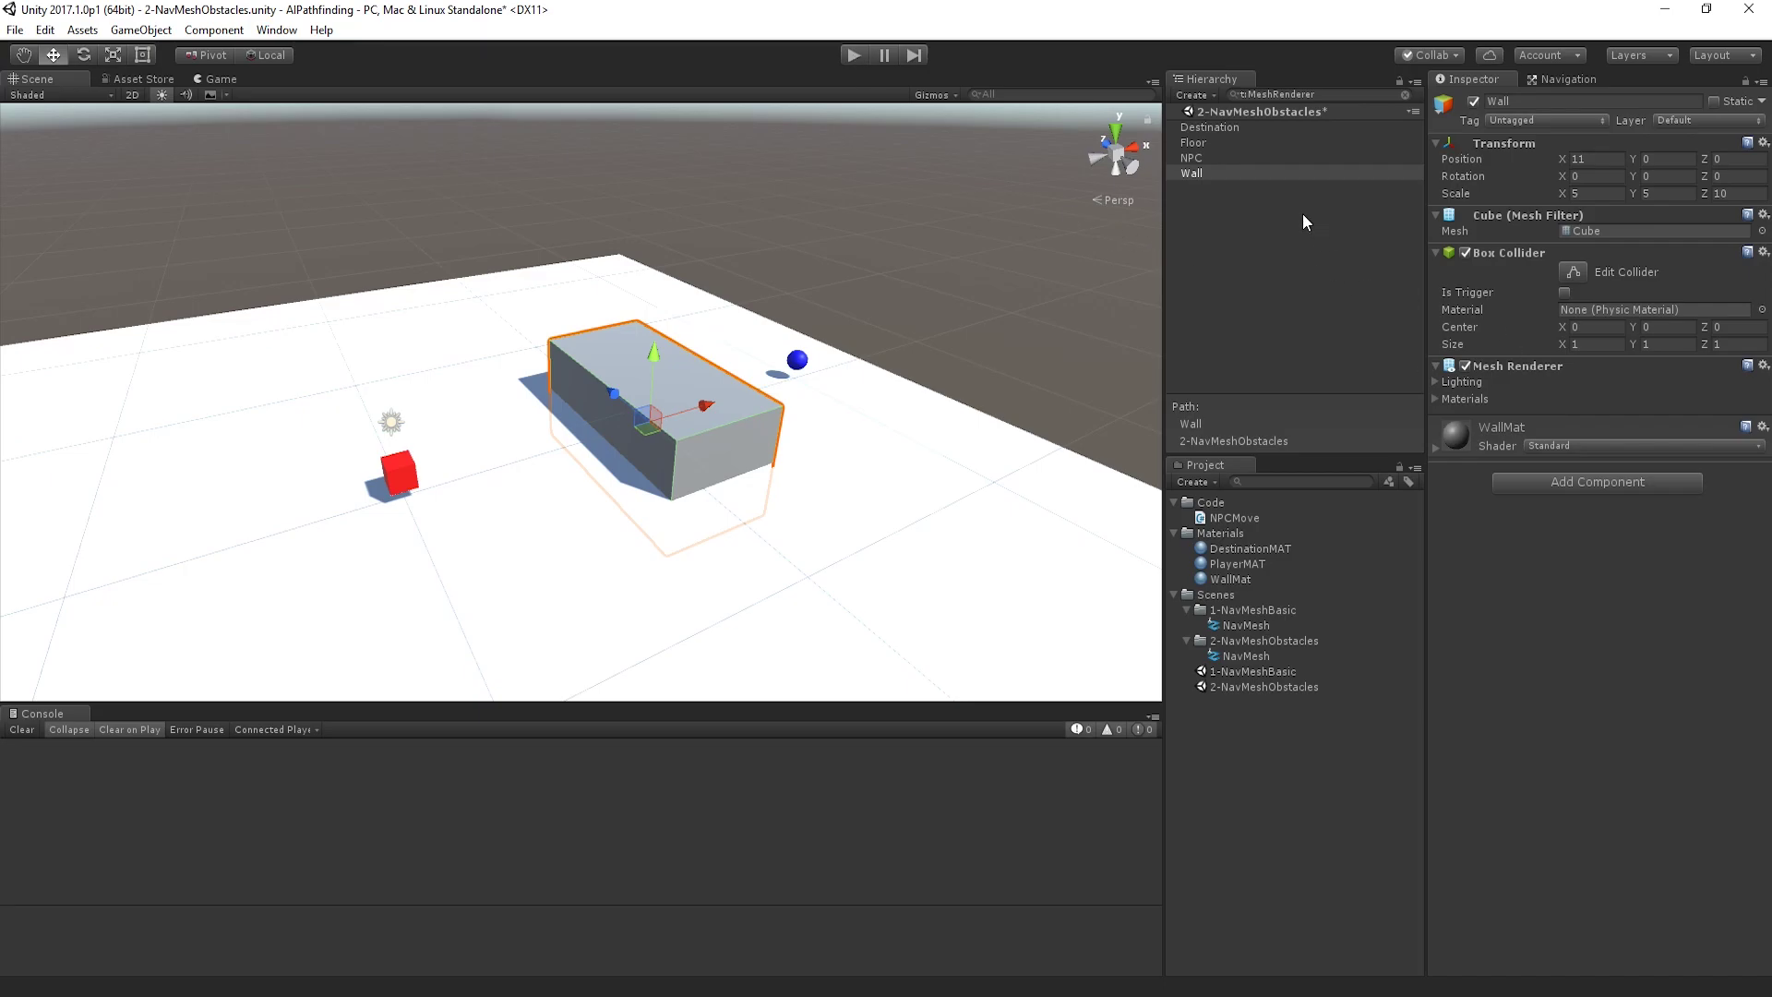
click(1198, 157)
click(1198, 173)
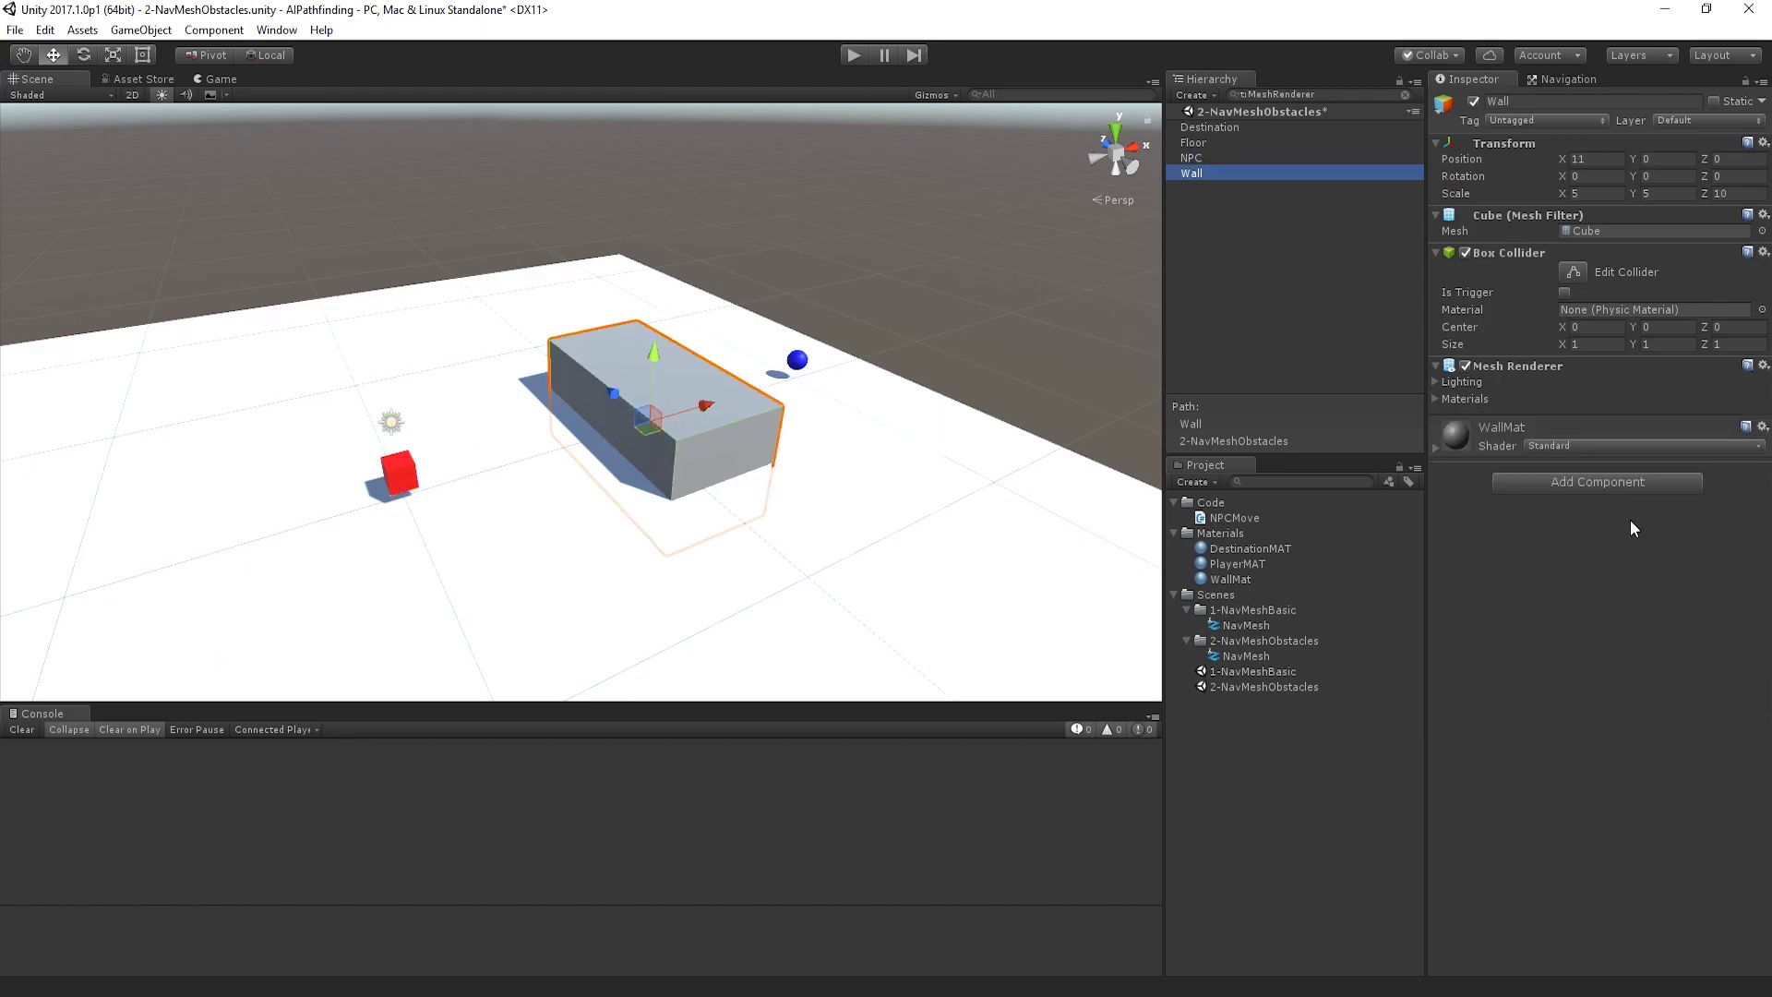
Step: Add a Rigidbody component to the NPC and play-test its movement against the wall
click(1220, 157)
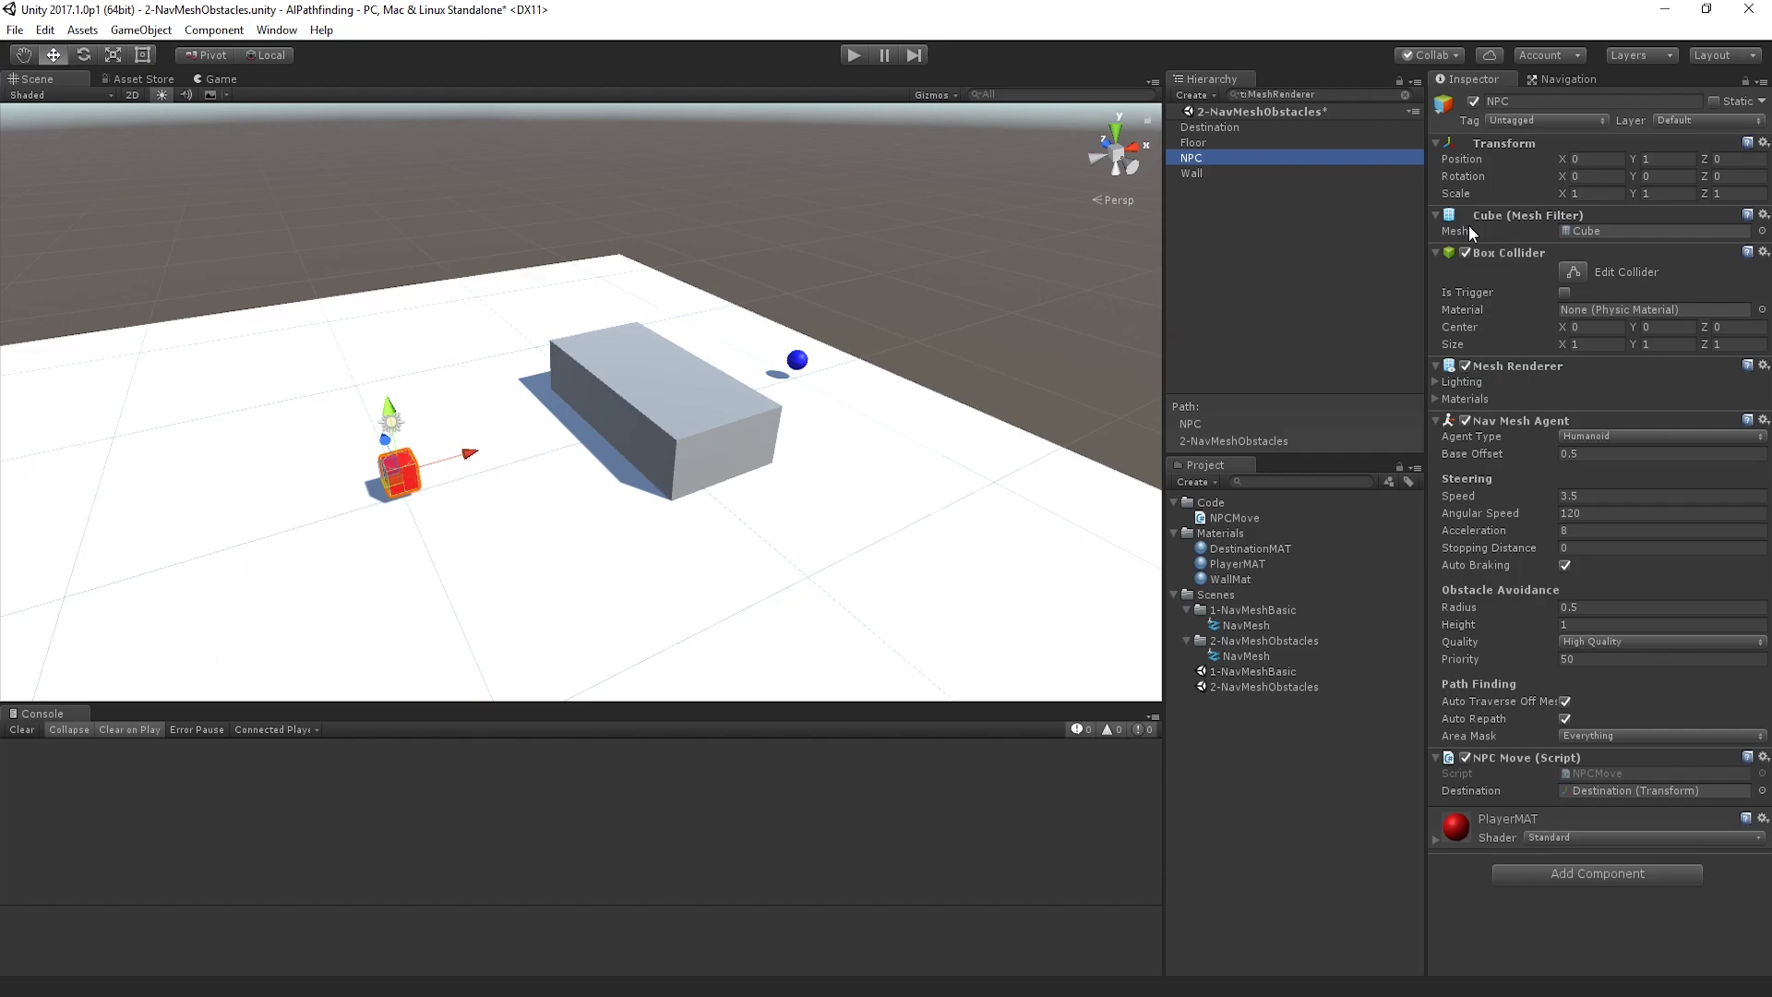
click(1579, 875)
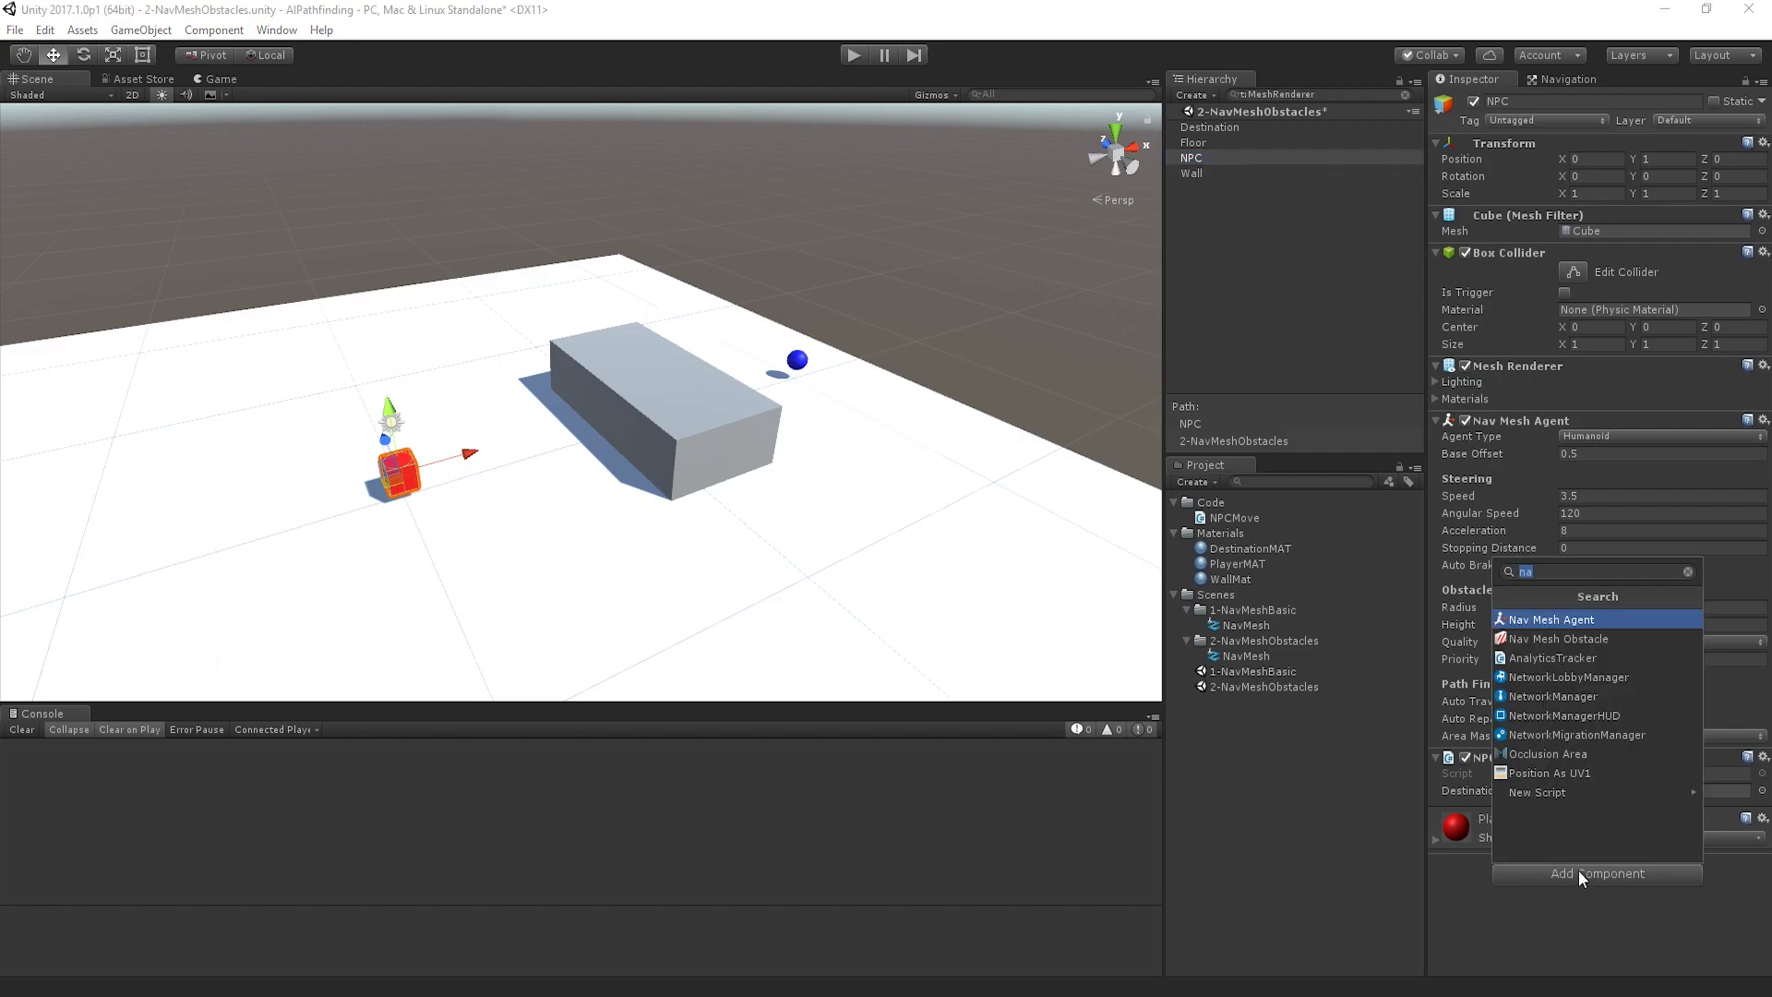
text(rigid)
key(Return)
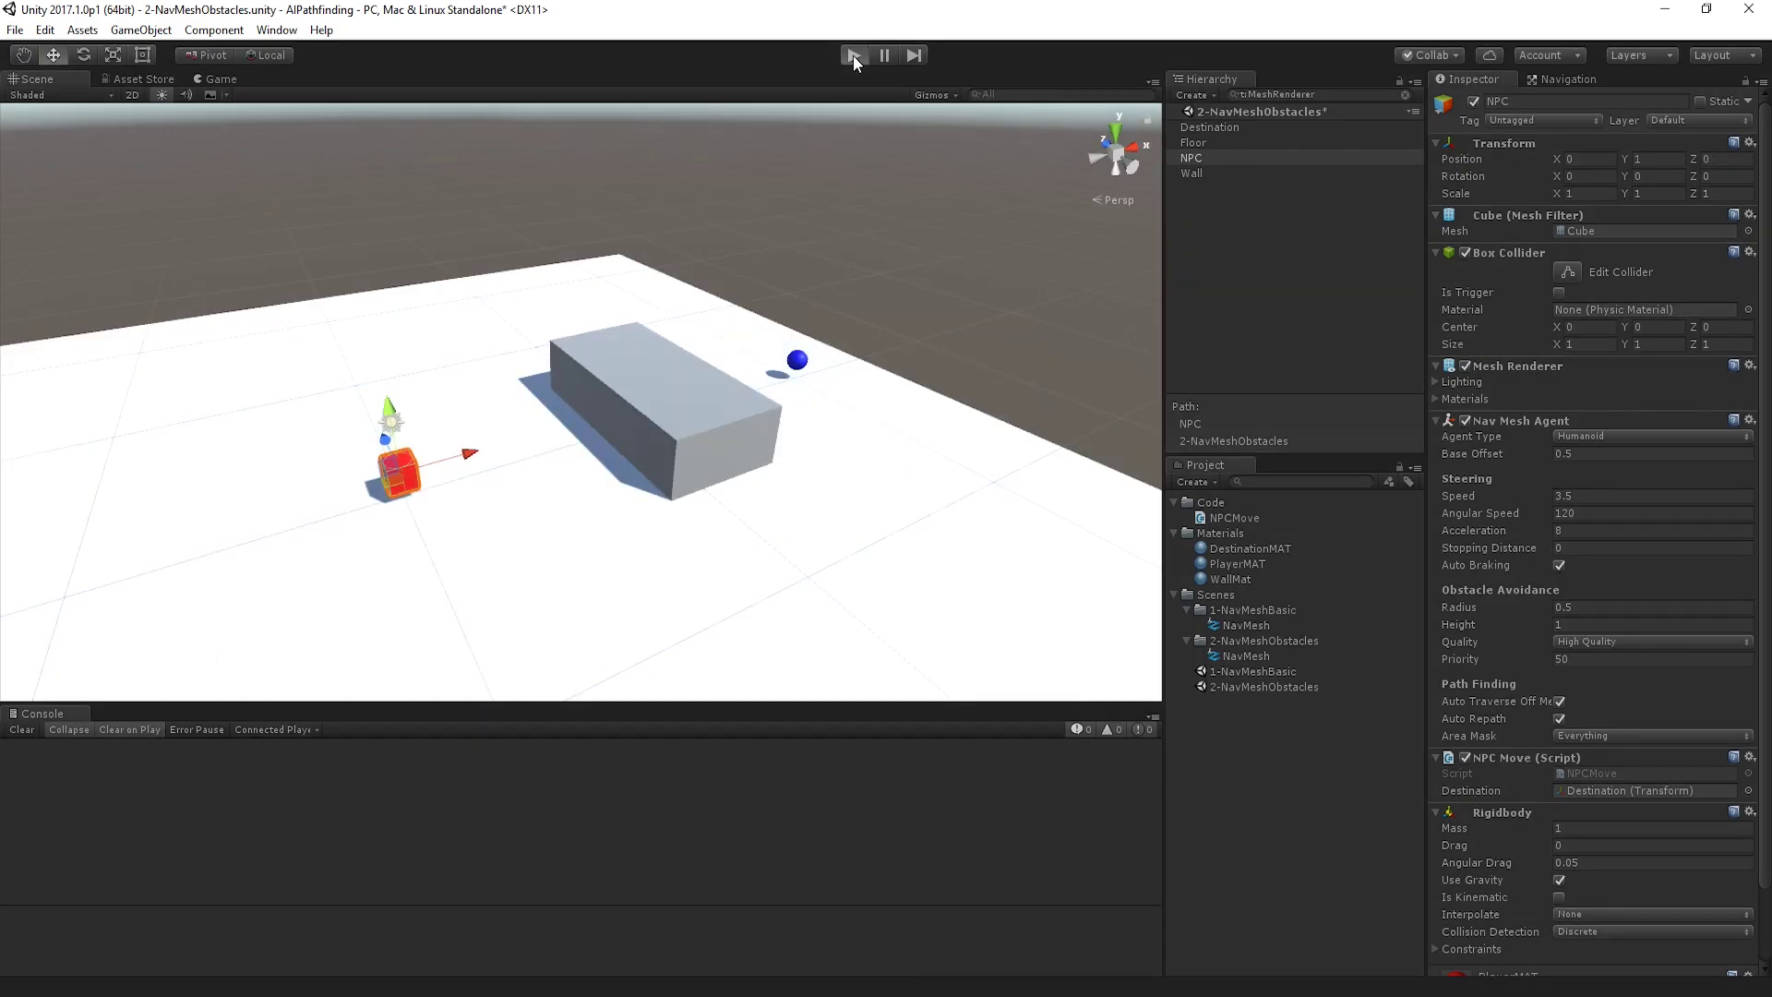
click(852, 55)
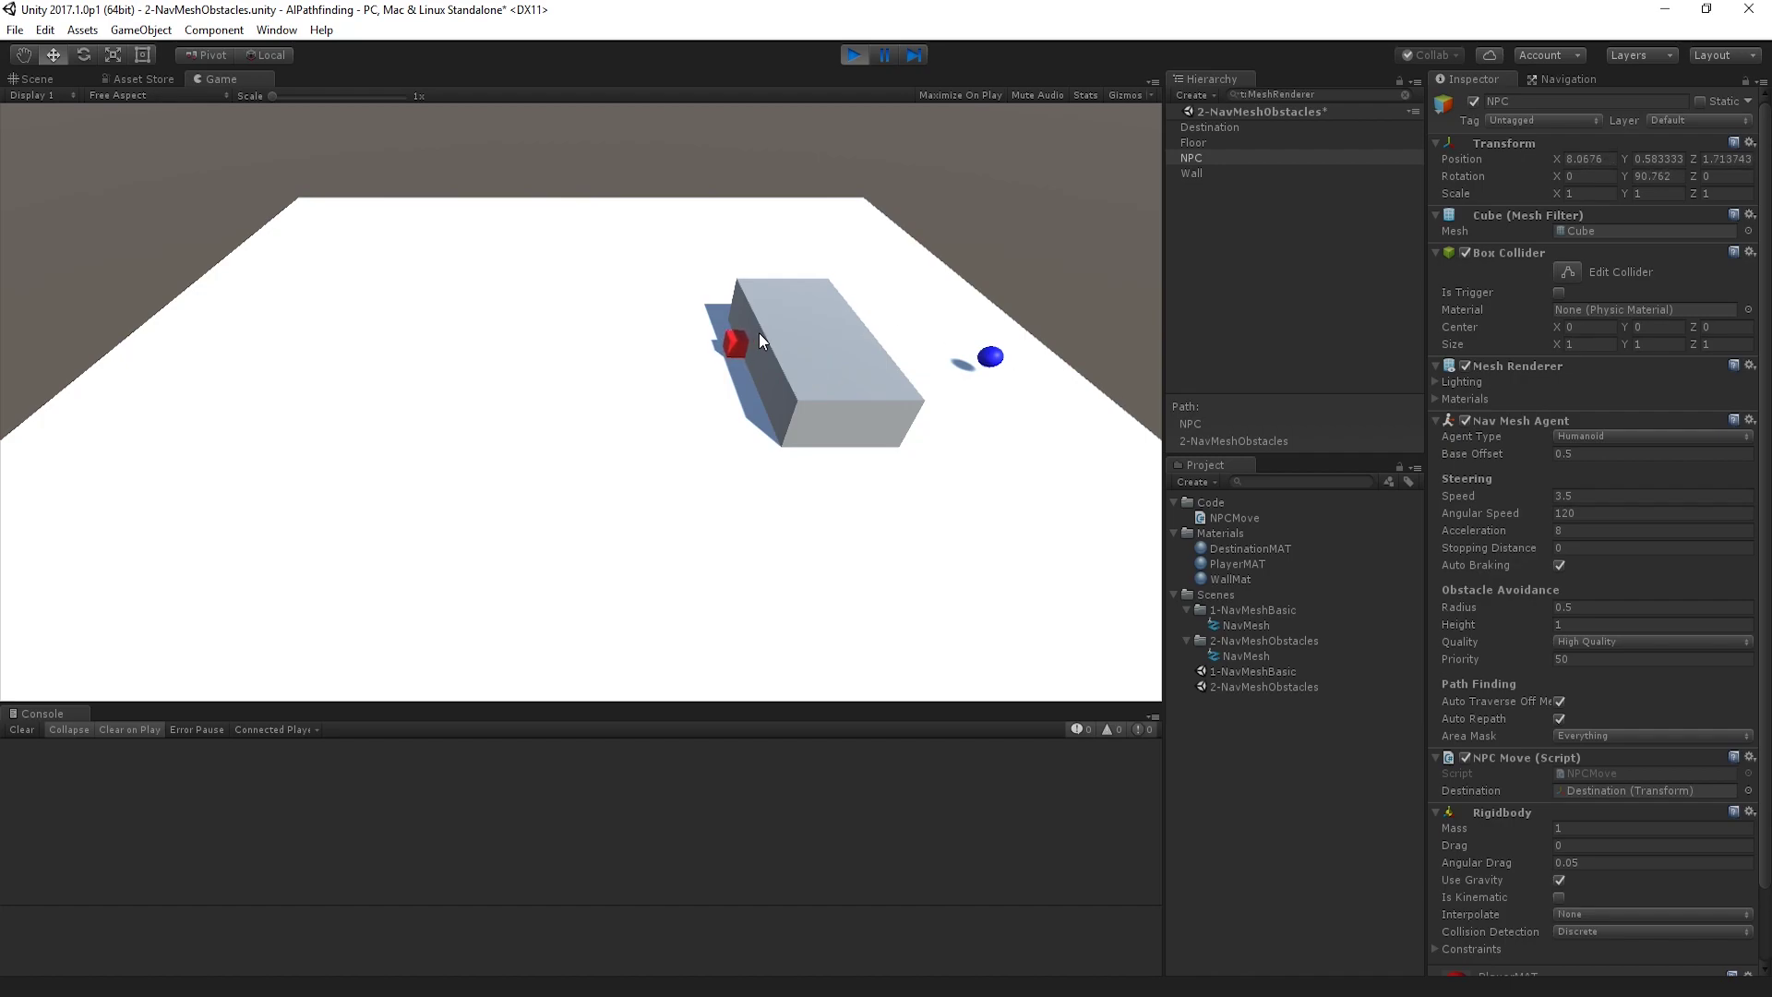
click(854, 55)
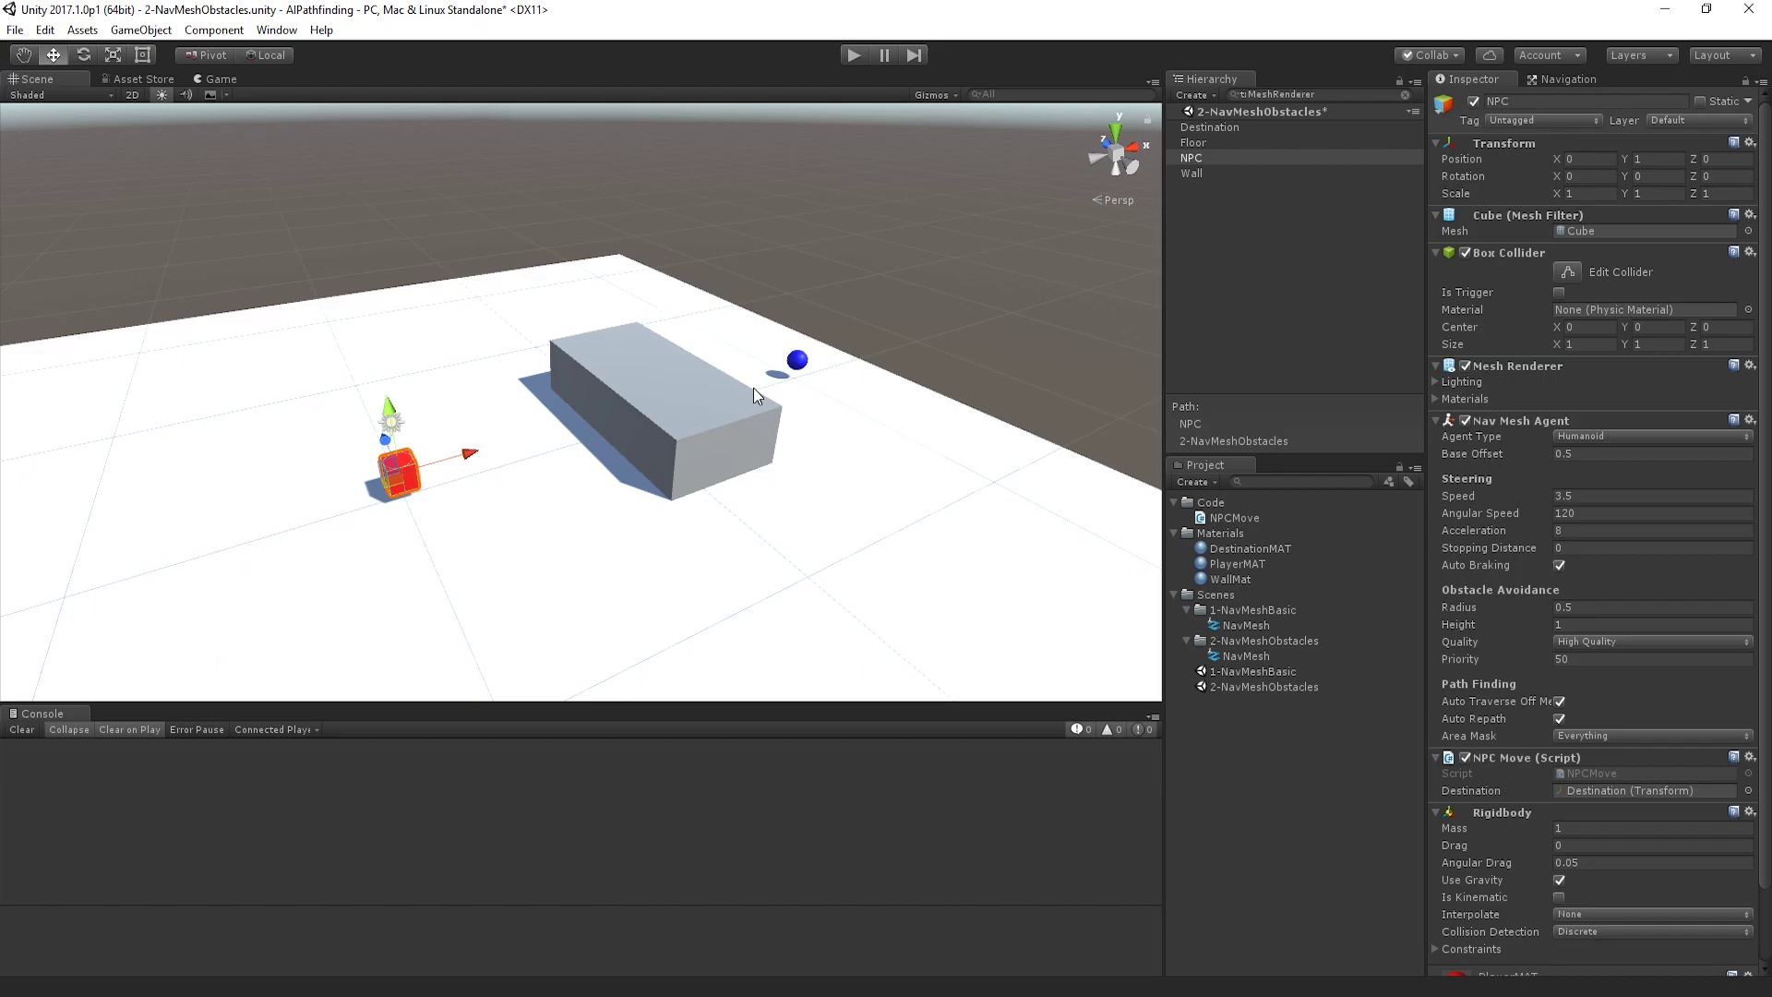
Step: Examine the baked NavMesh on the Floor around the wall, and play-test the NPC's path again
click(894, 452)
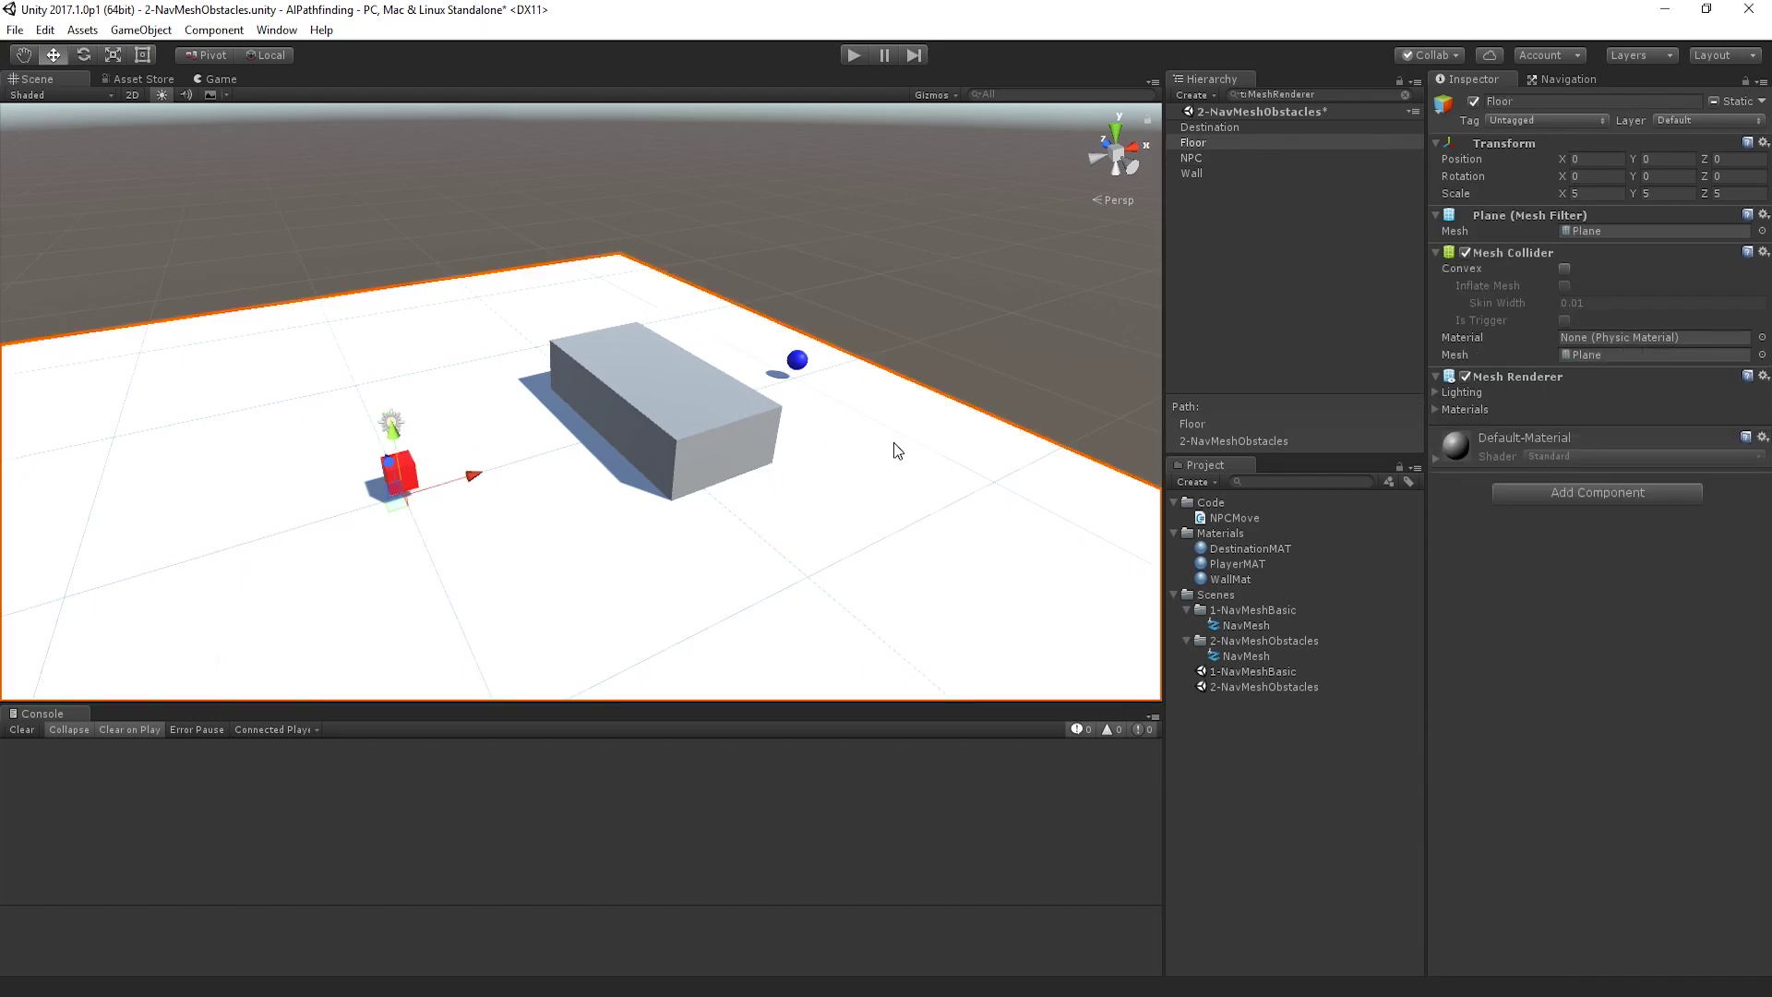
click(1569, 79)
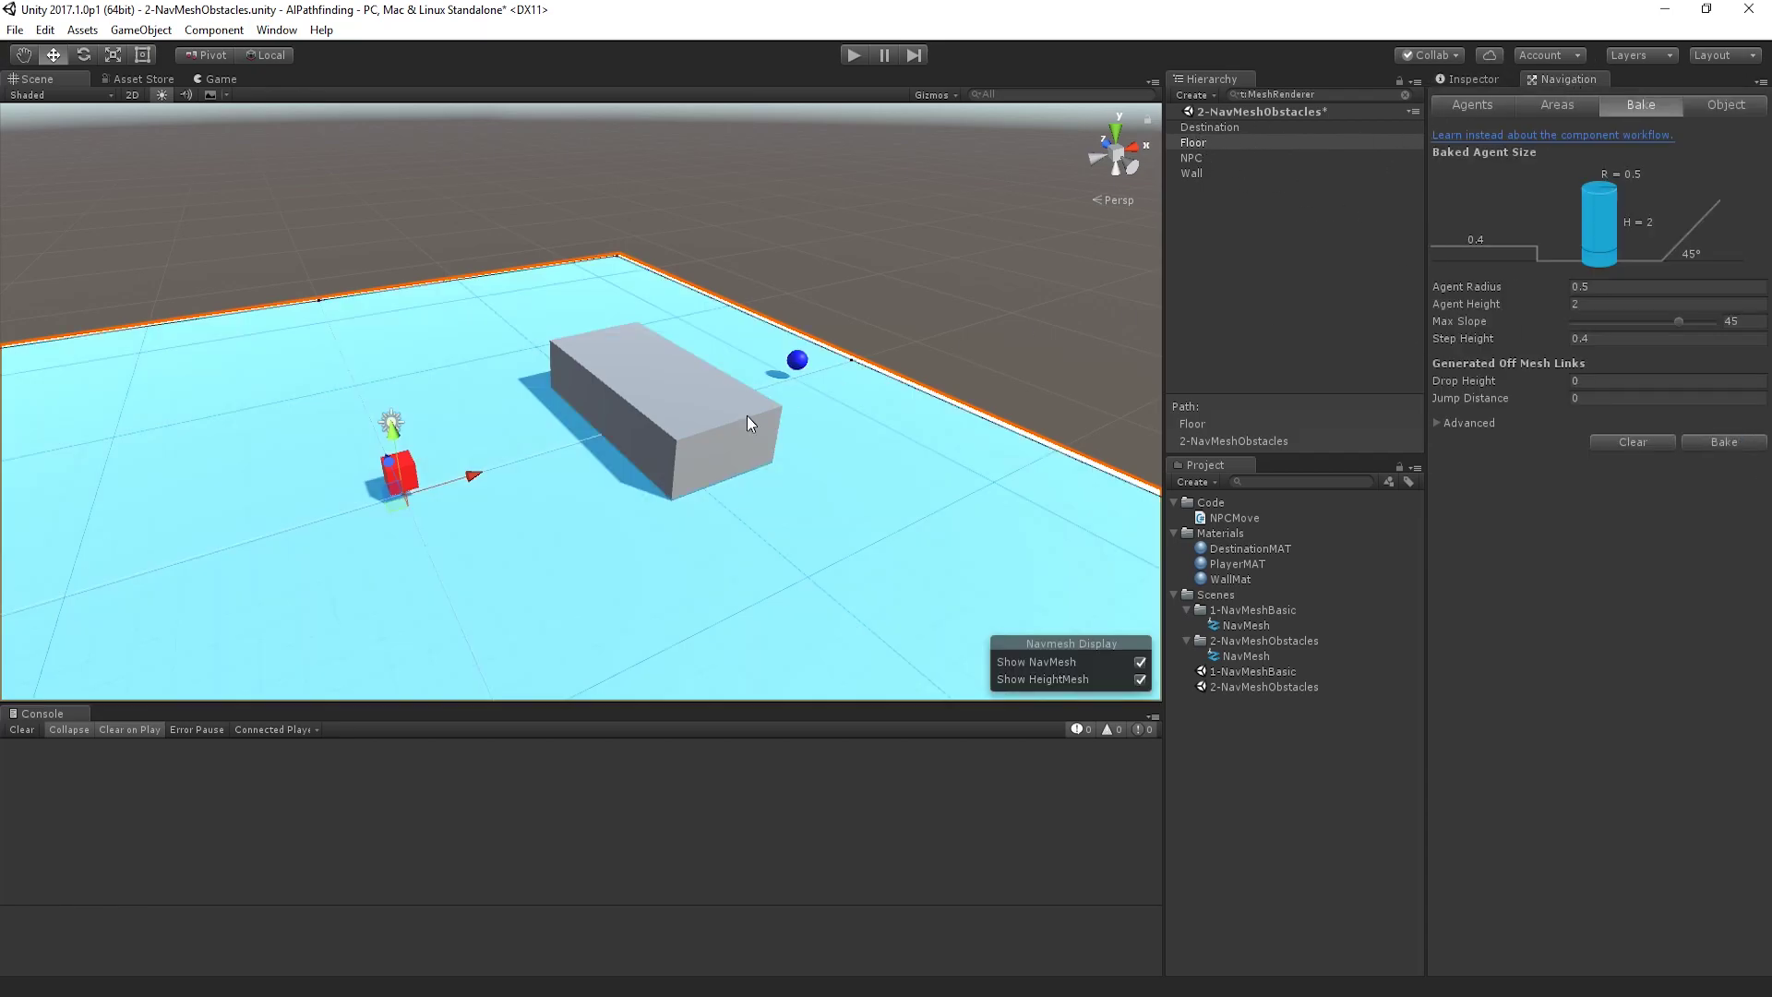
scroll(671, 529, down, 5)
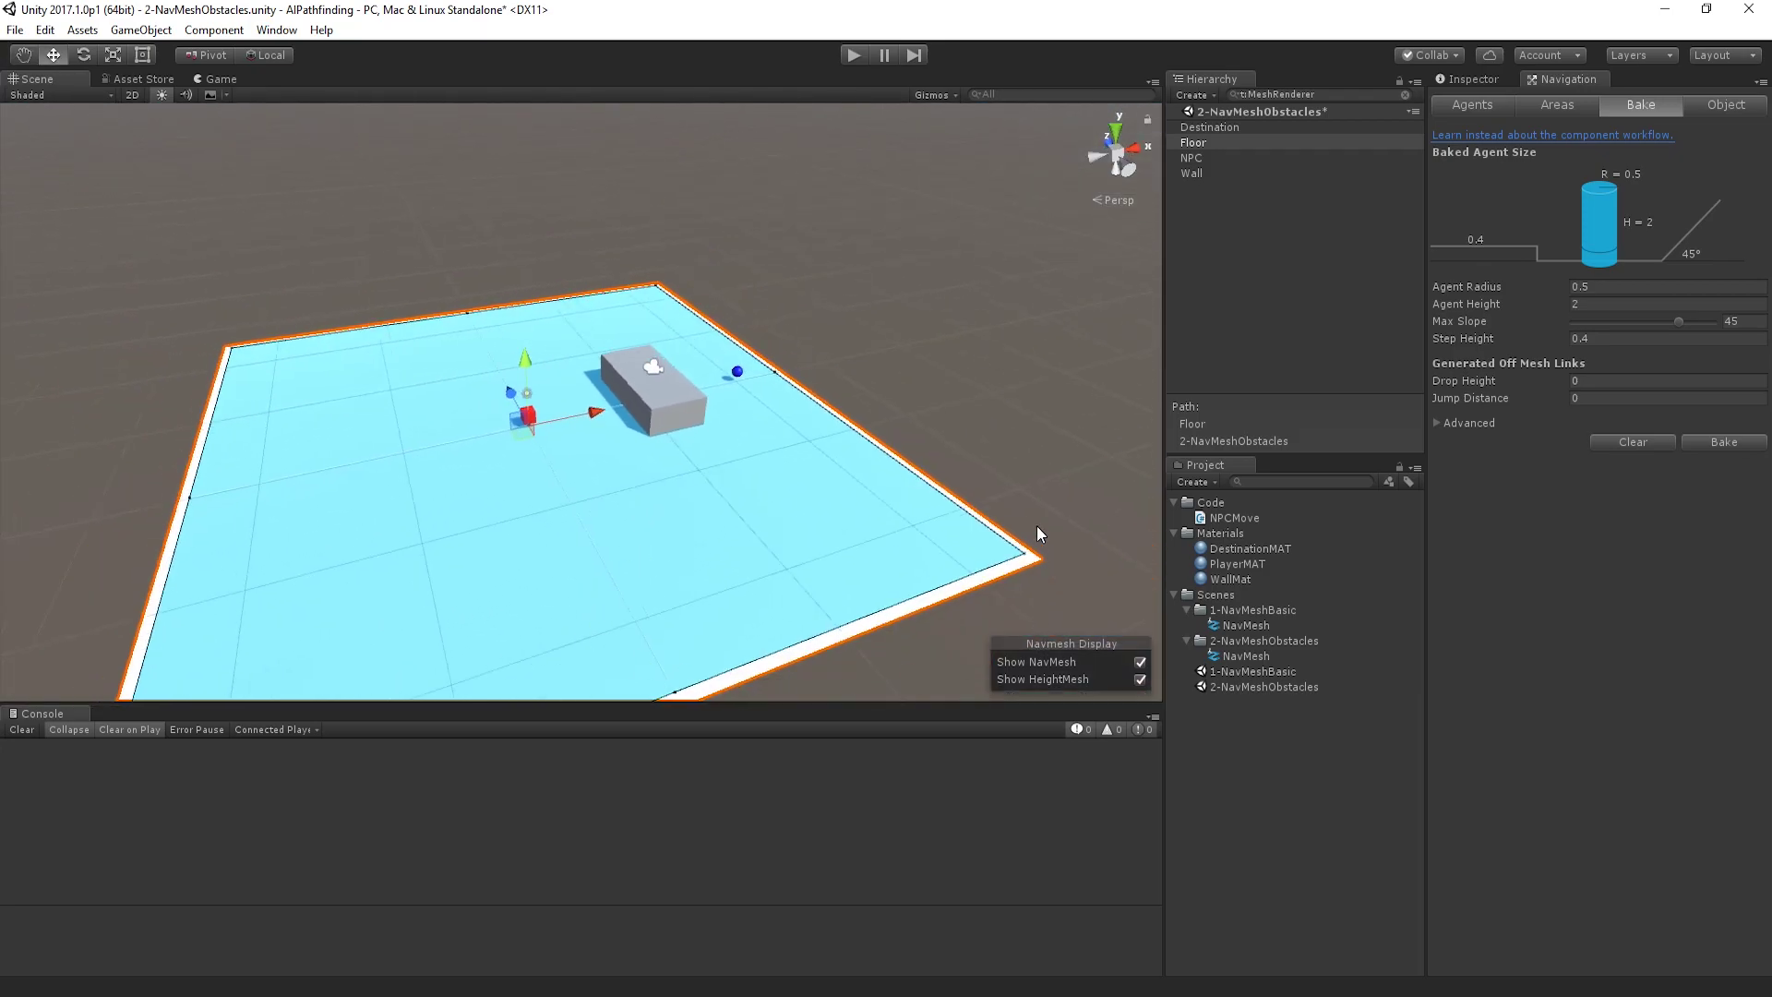
scroll(683, 553, up, 3)
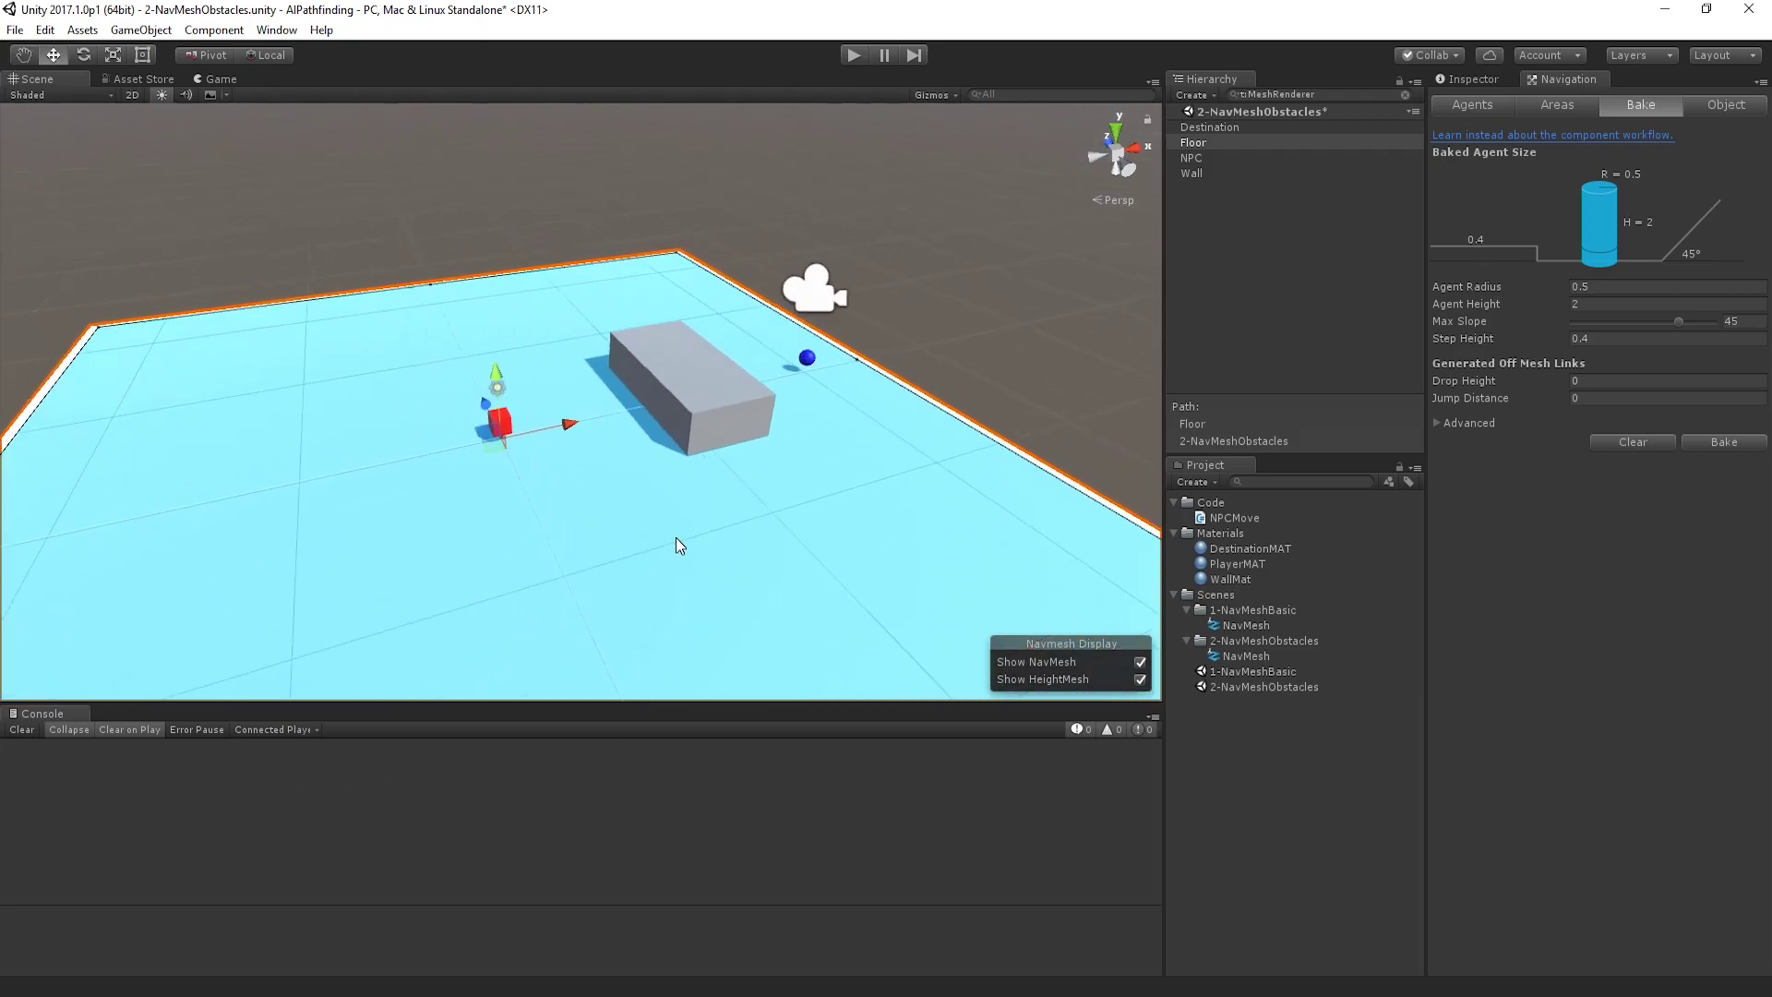
scroll(677, 539, up, 2)
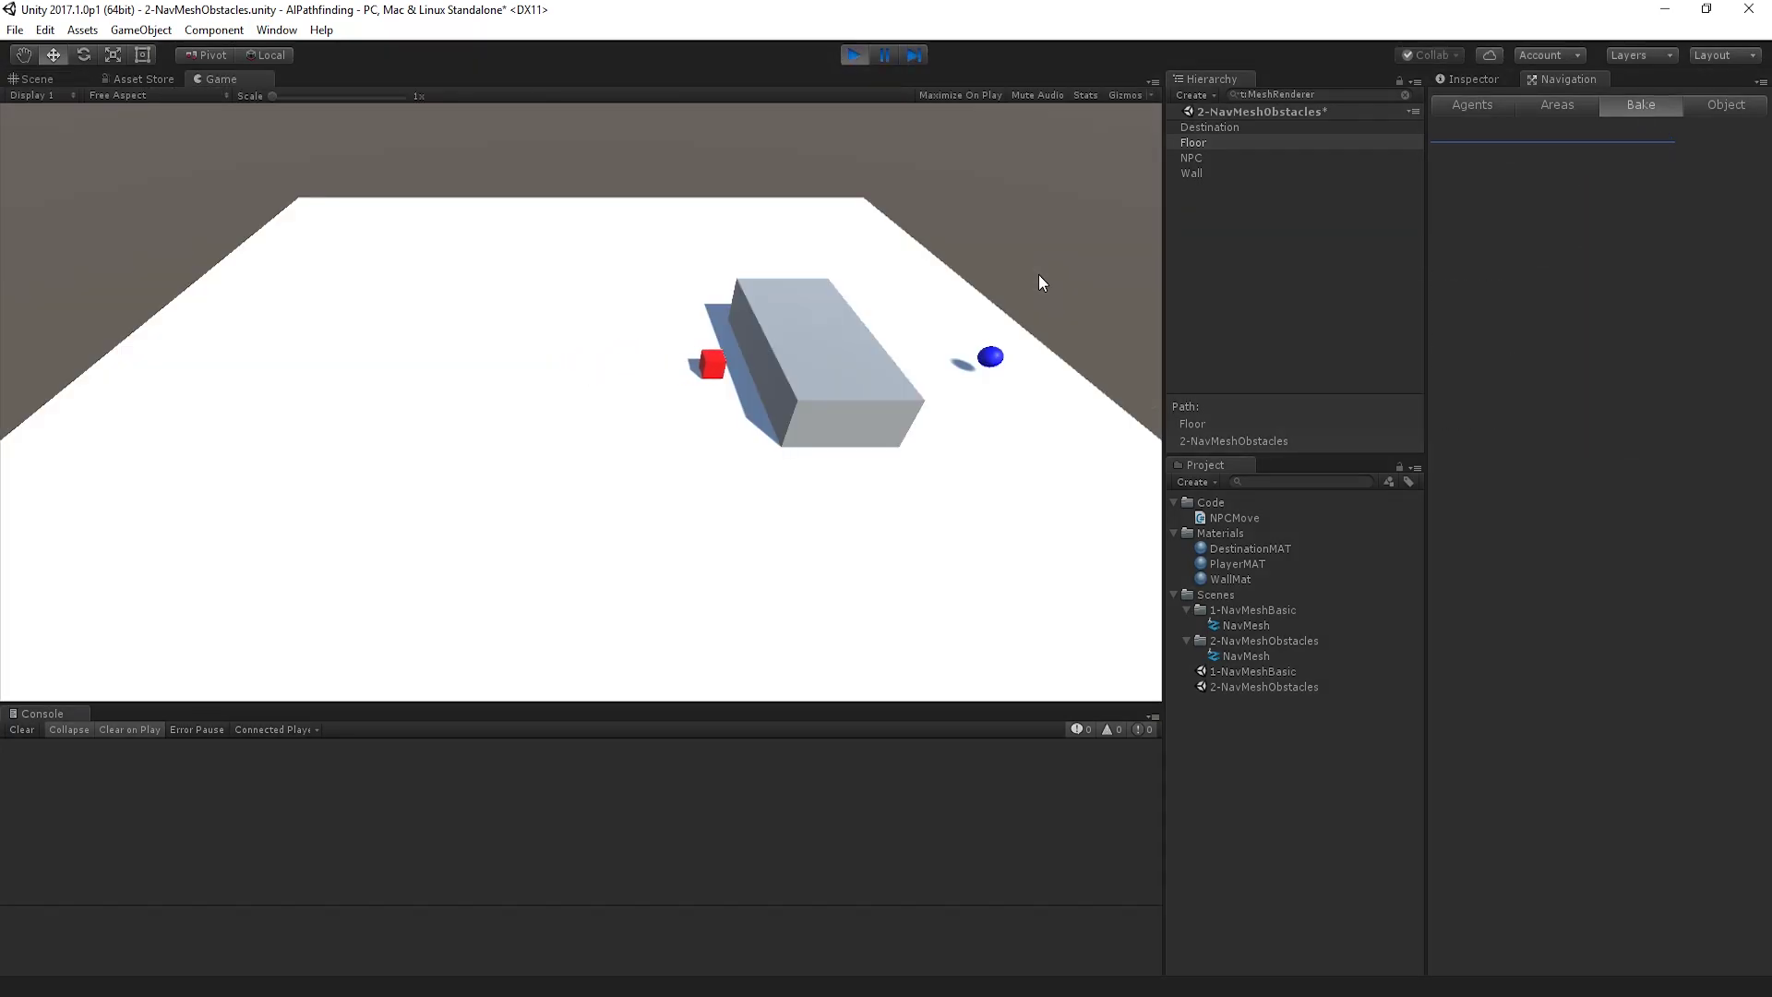
click(850, 54)
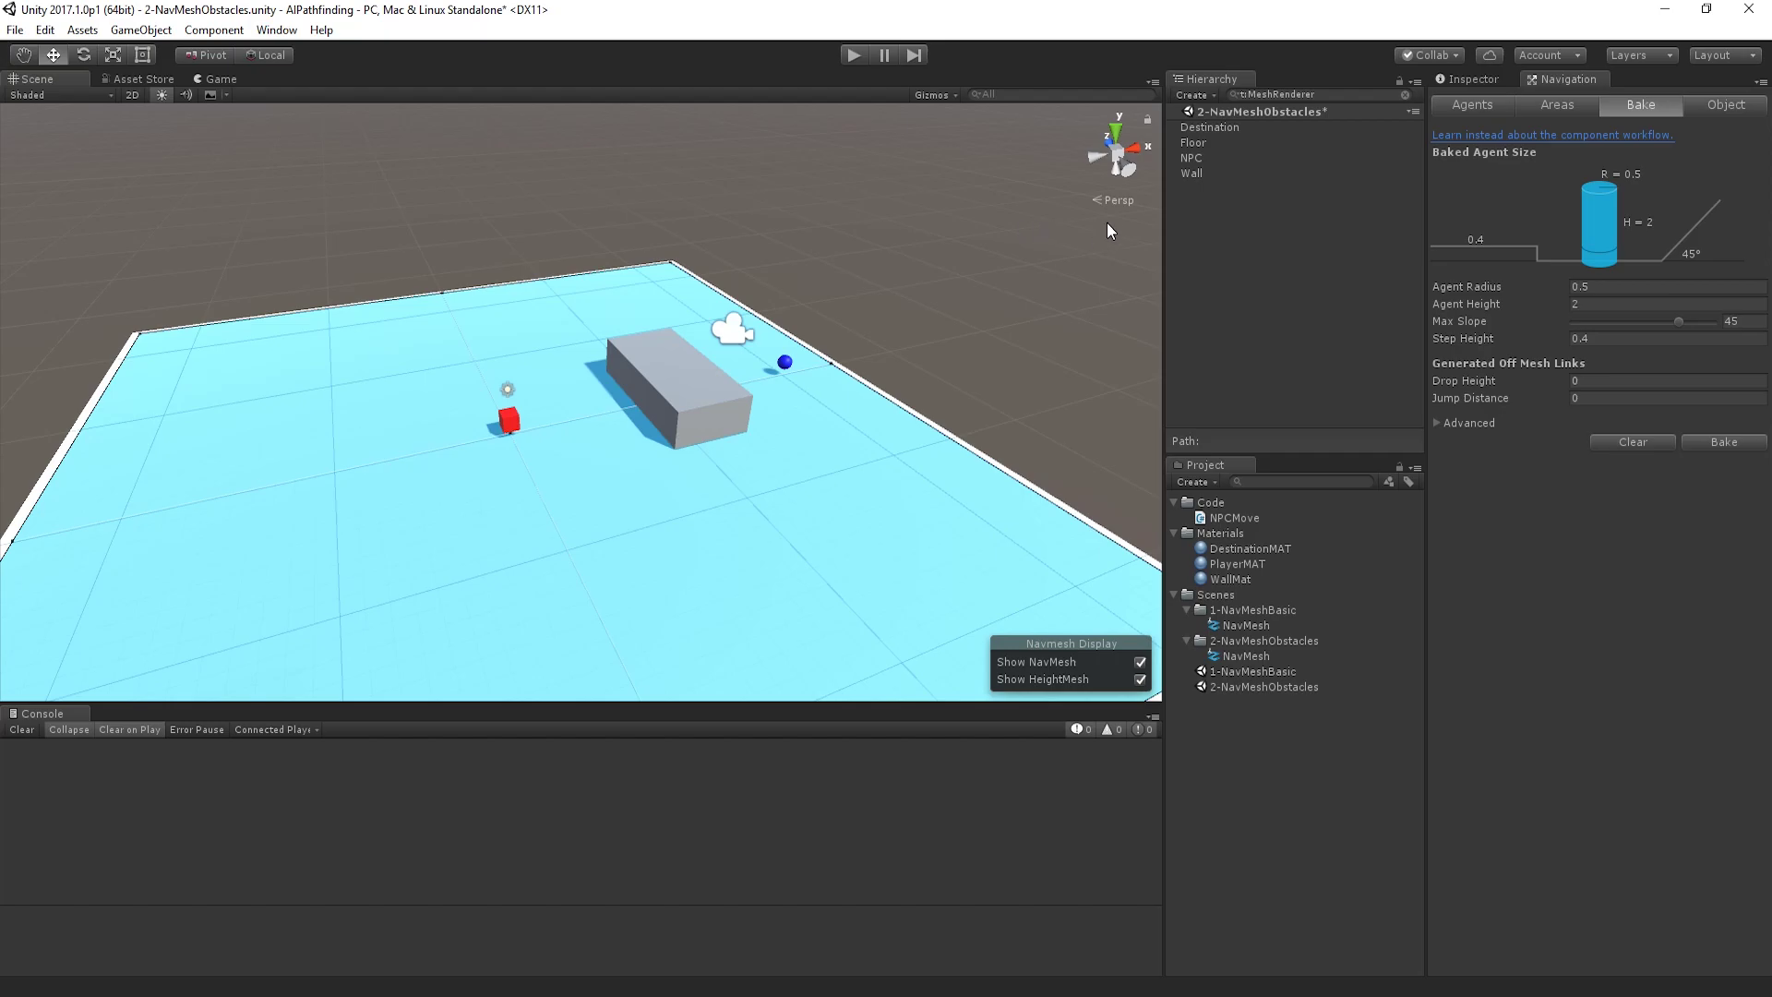
Step: Mark the Wall as Navigation Static in its navigation object settings
click(1194, 173)
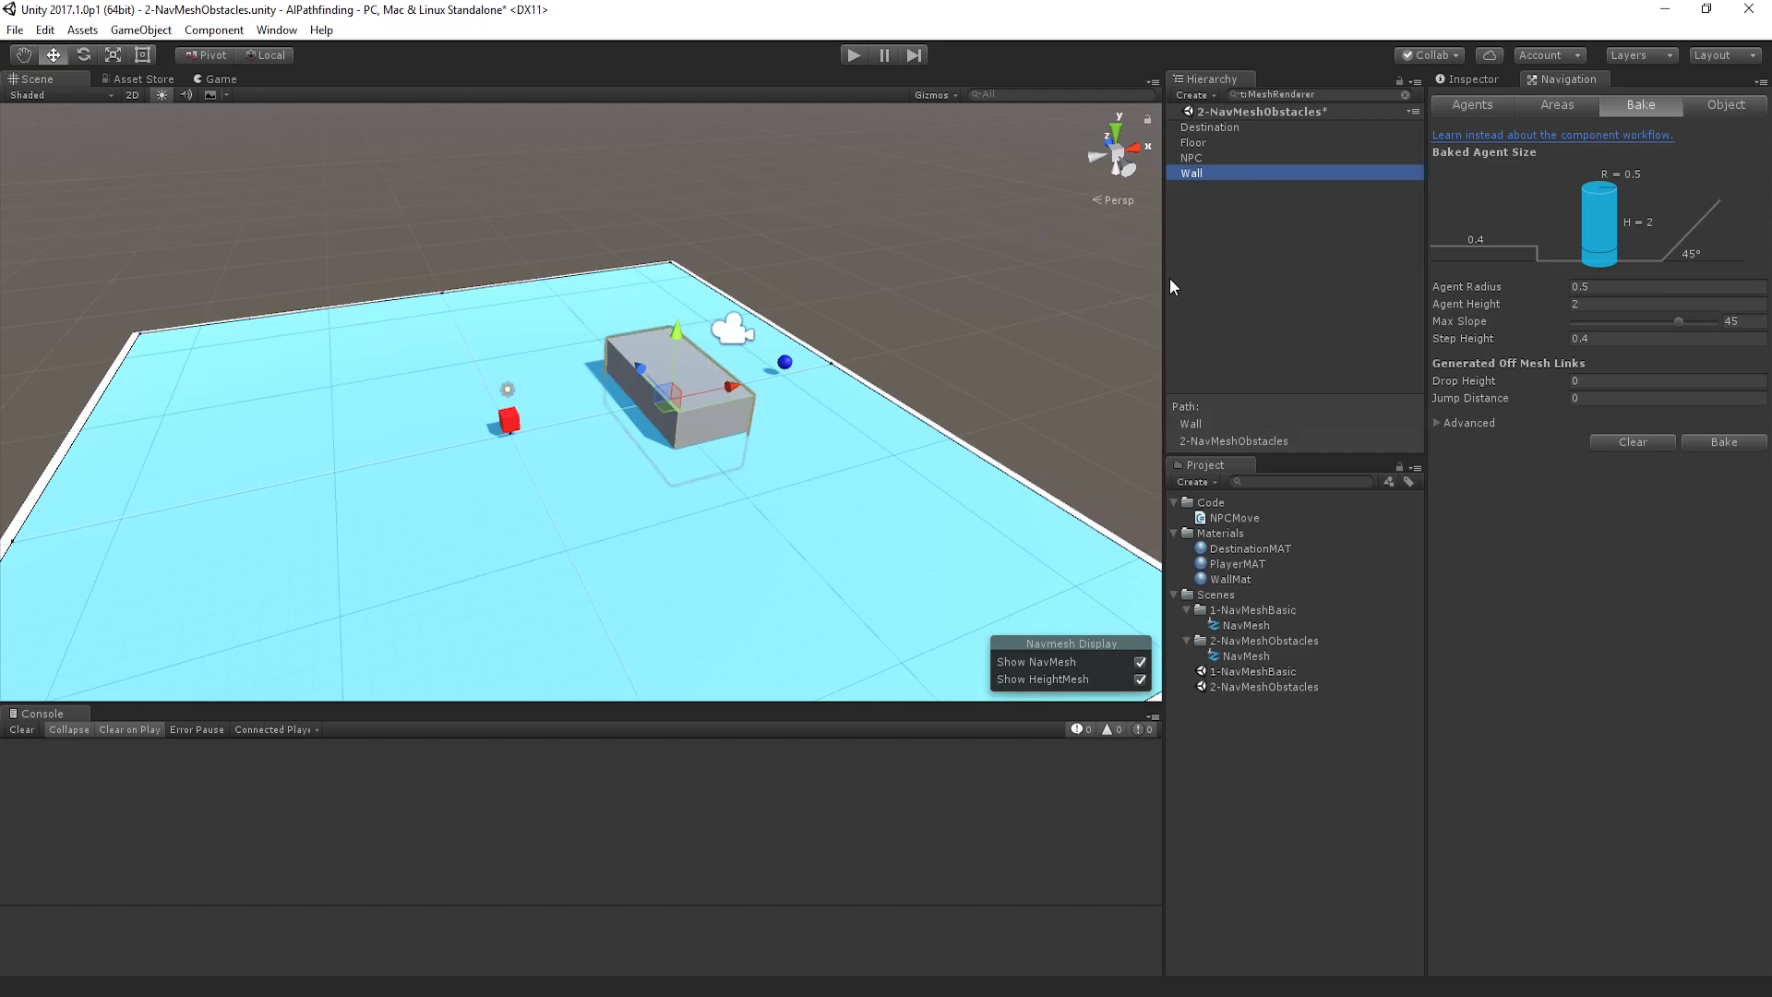
click(1713, 107)
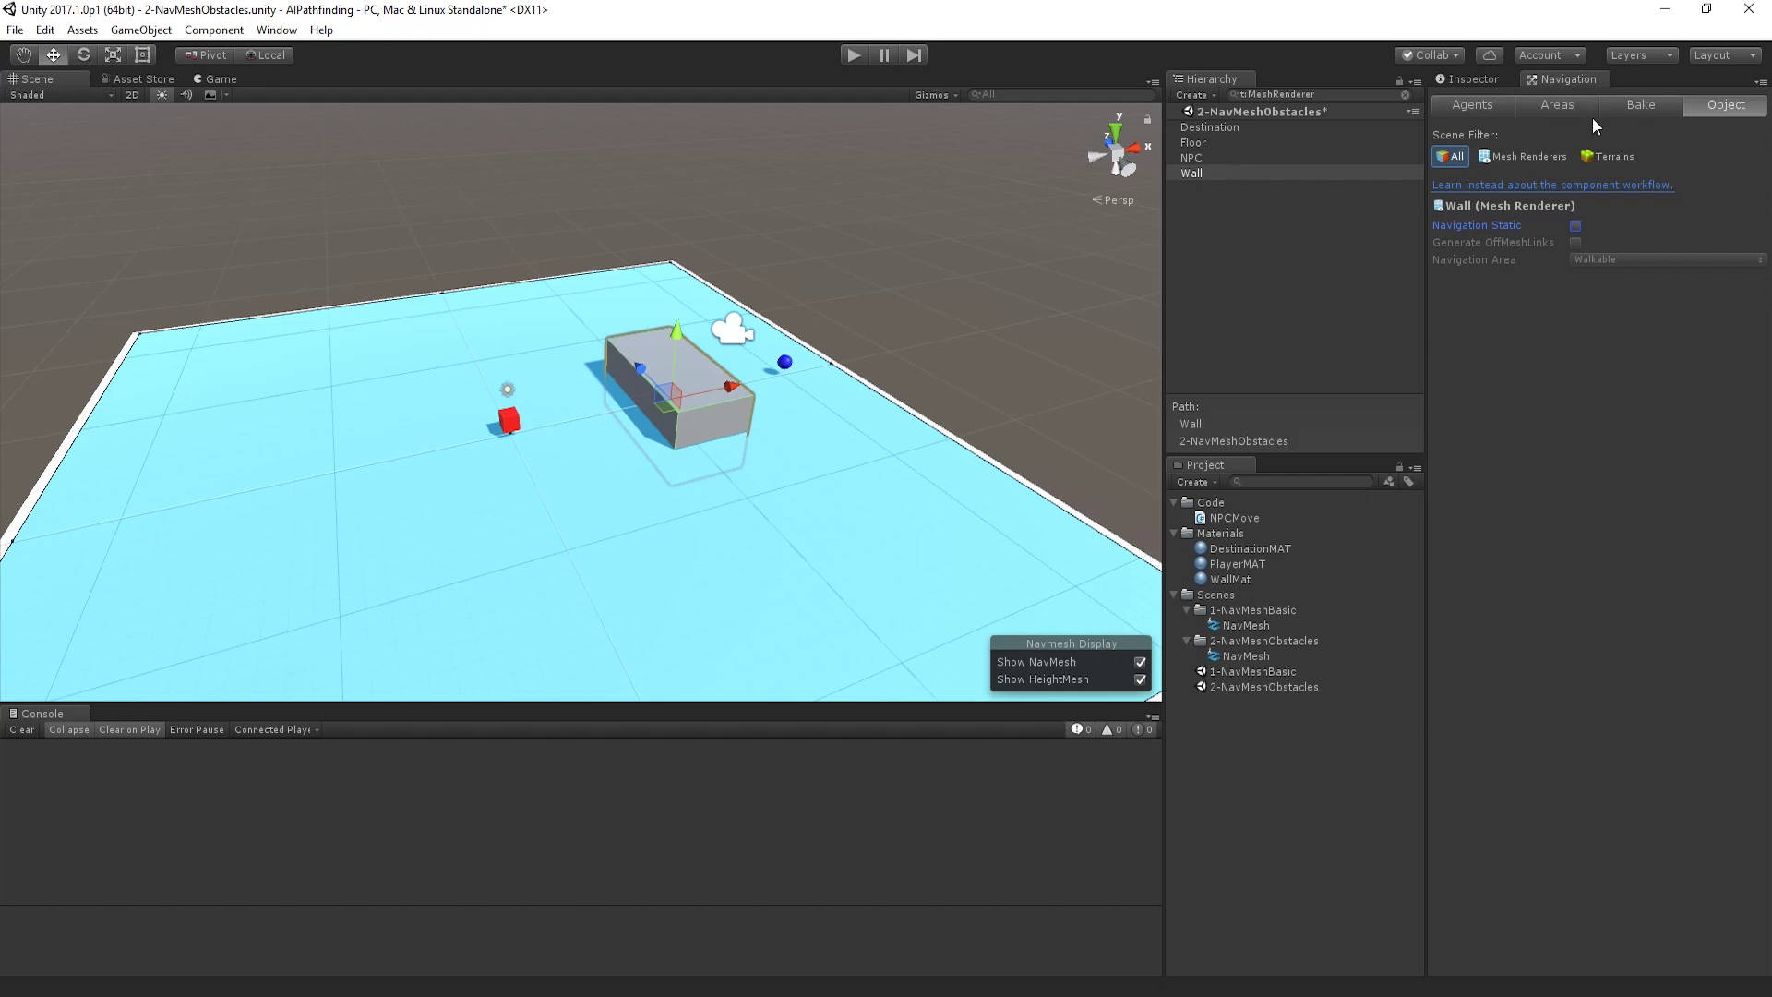
click(1575, 227)
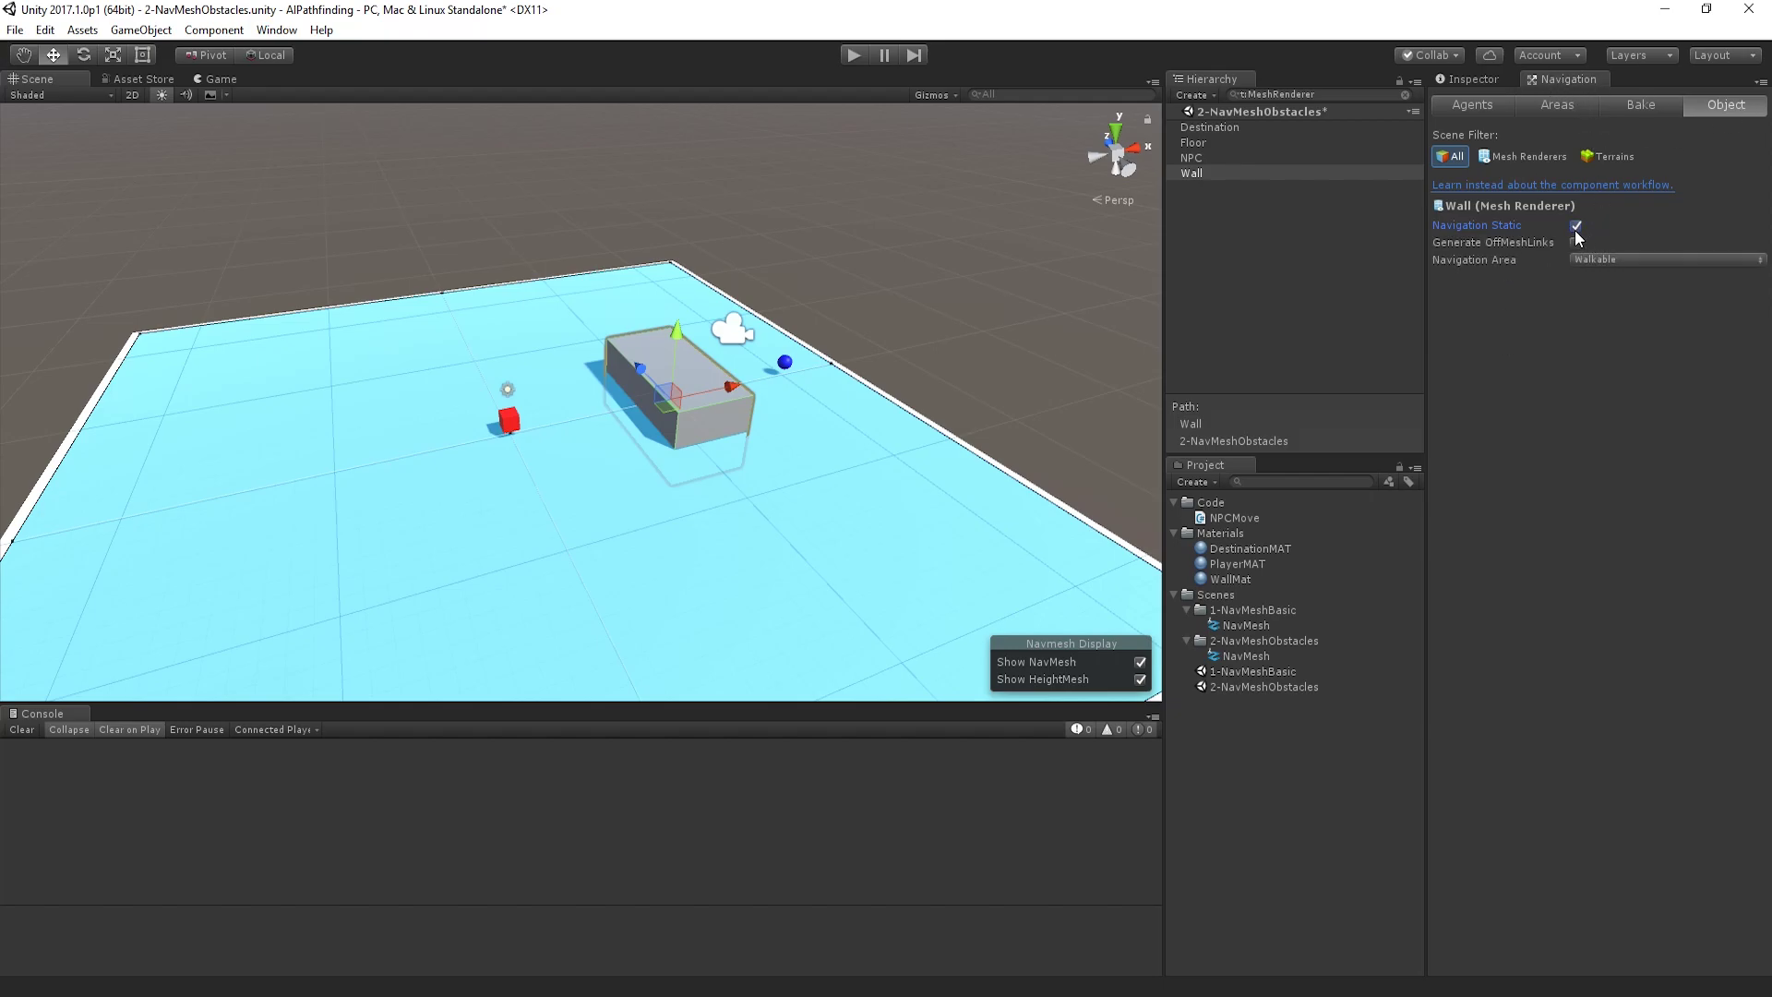
Step: Bake the NavMesh with the Wall included as a static object, and play-test the NPC's route to the destination
click(1642, 106)
click(1254, 144)
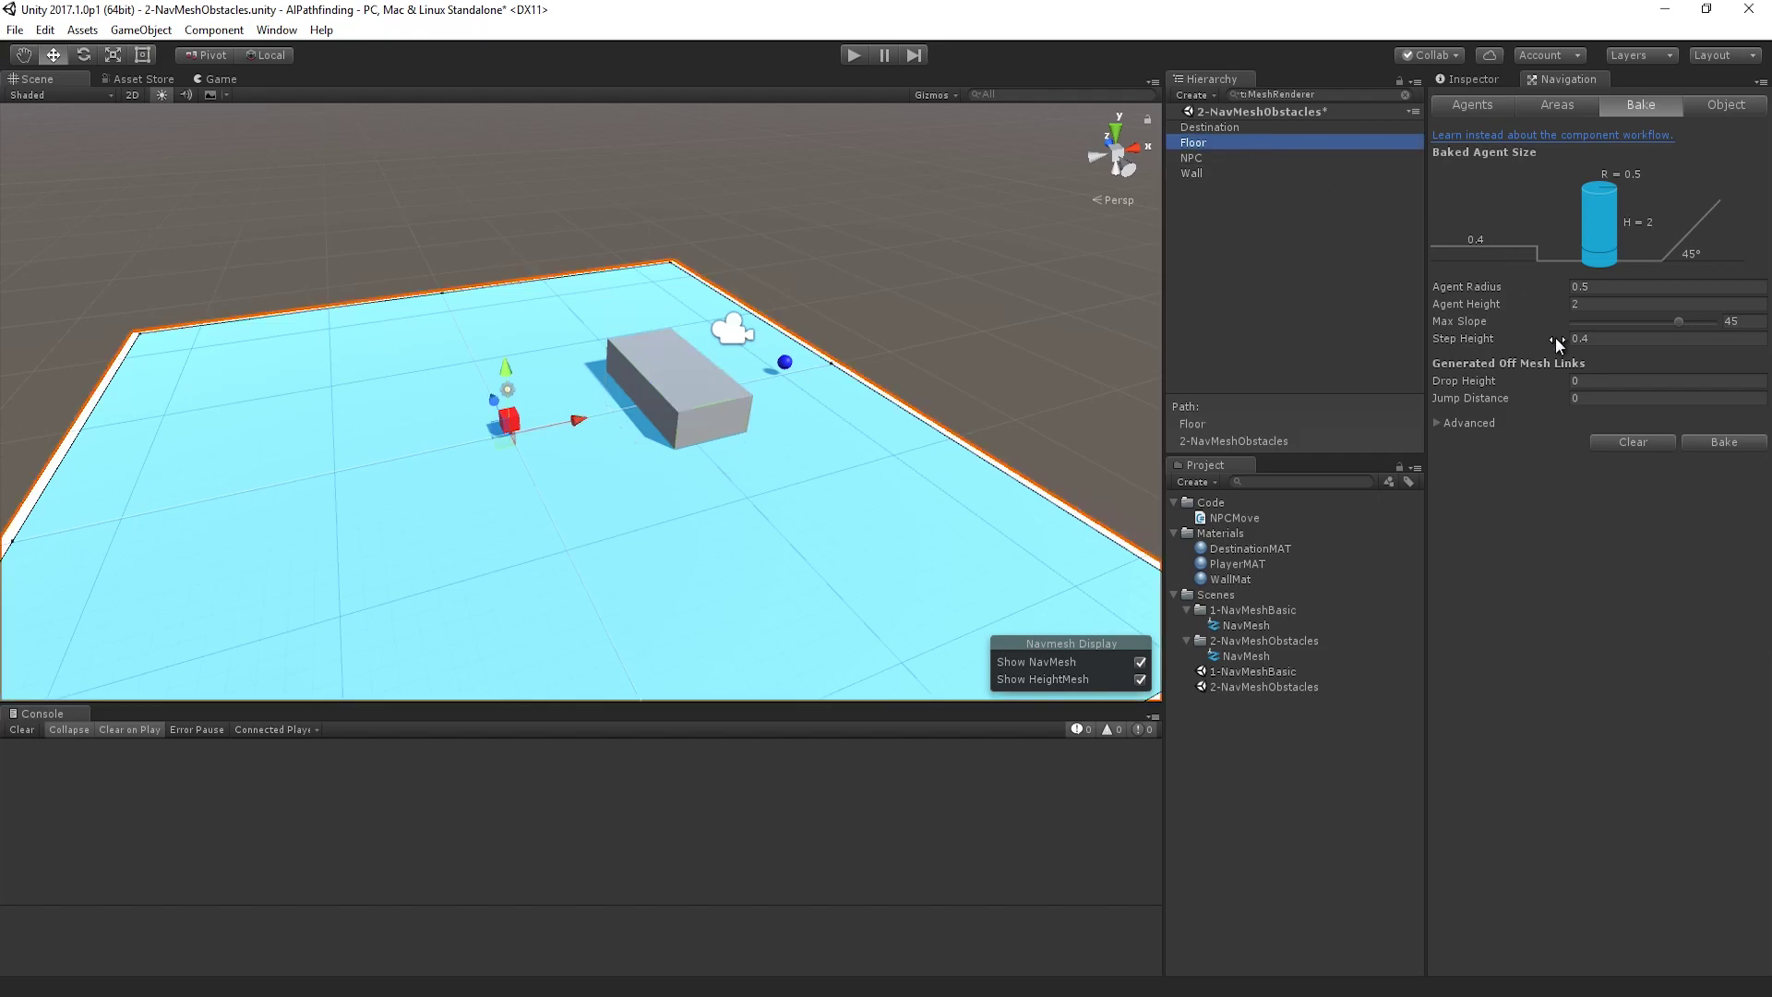
click(1717, 442)
right_drag(705, 457, 597, 499)
key(s)
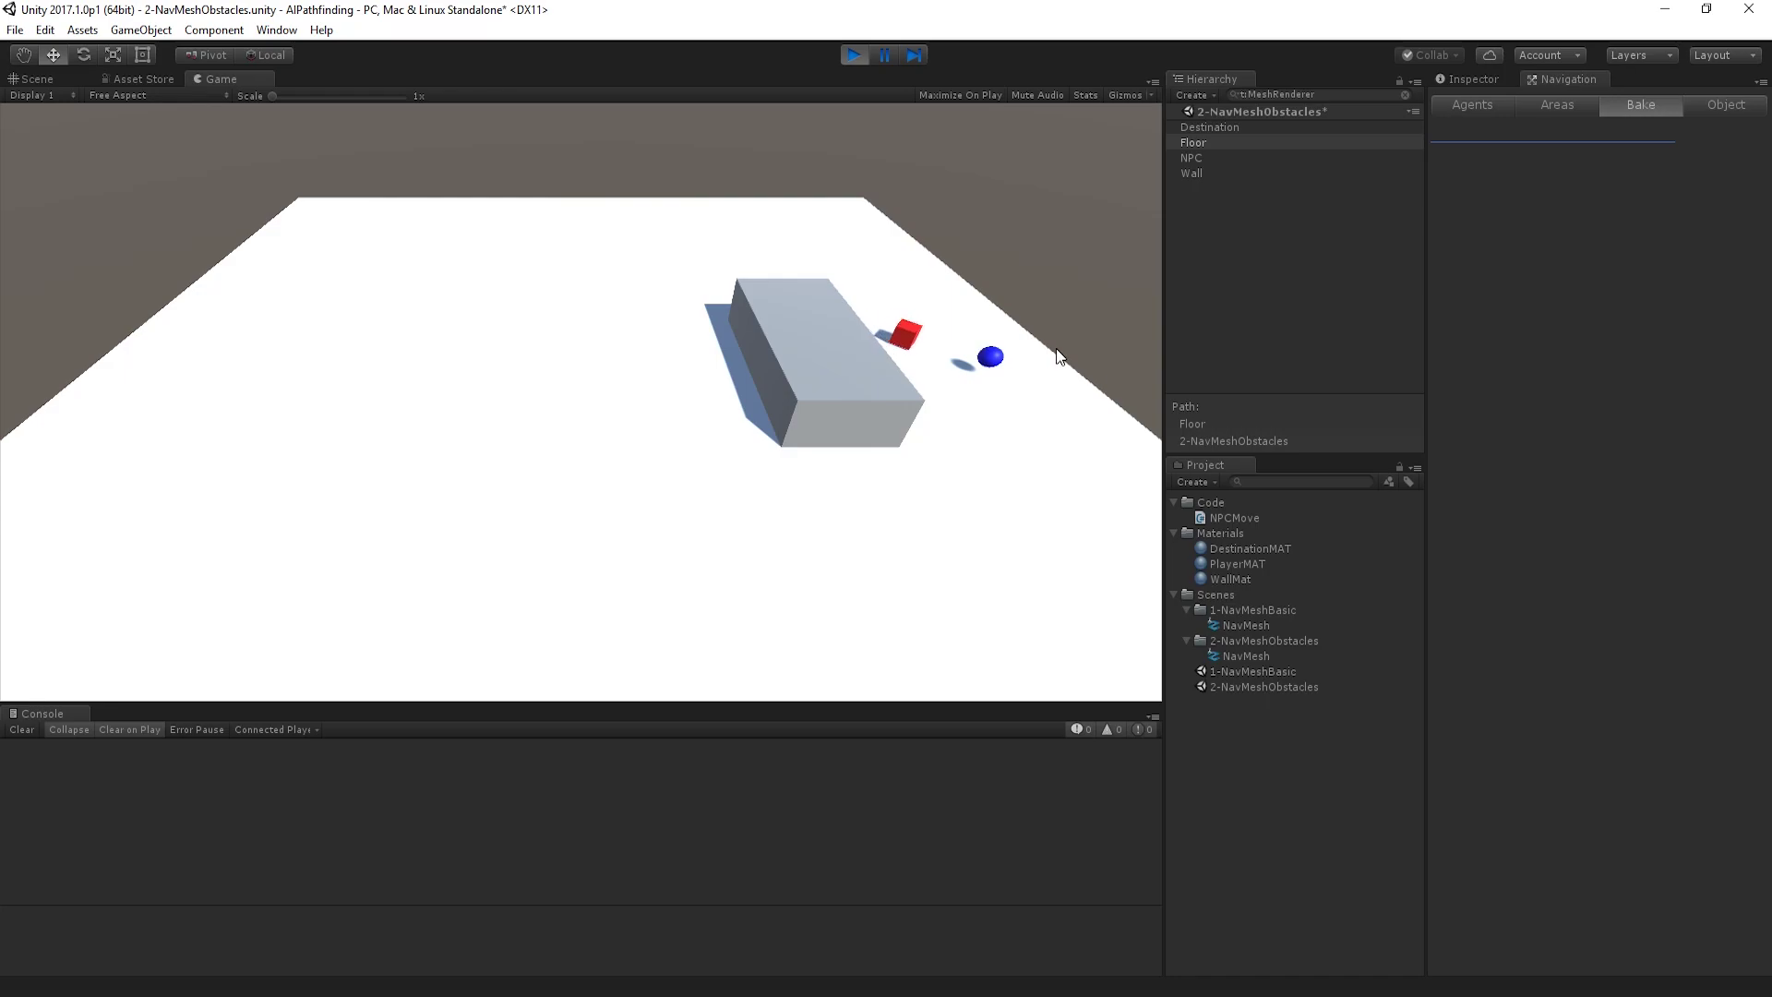
click(852, 56)
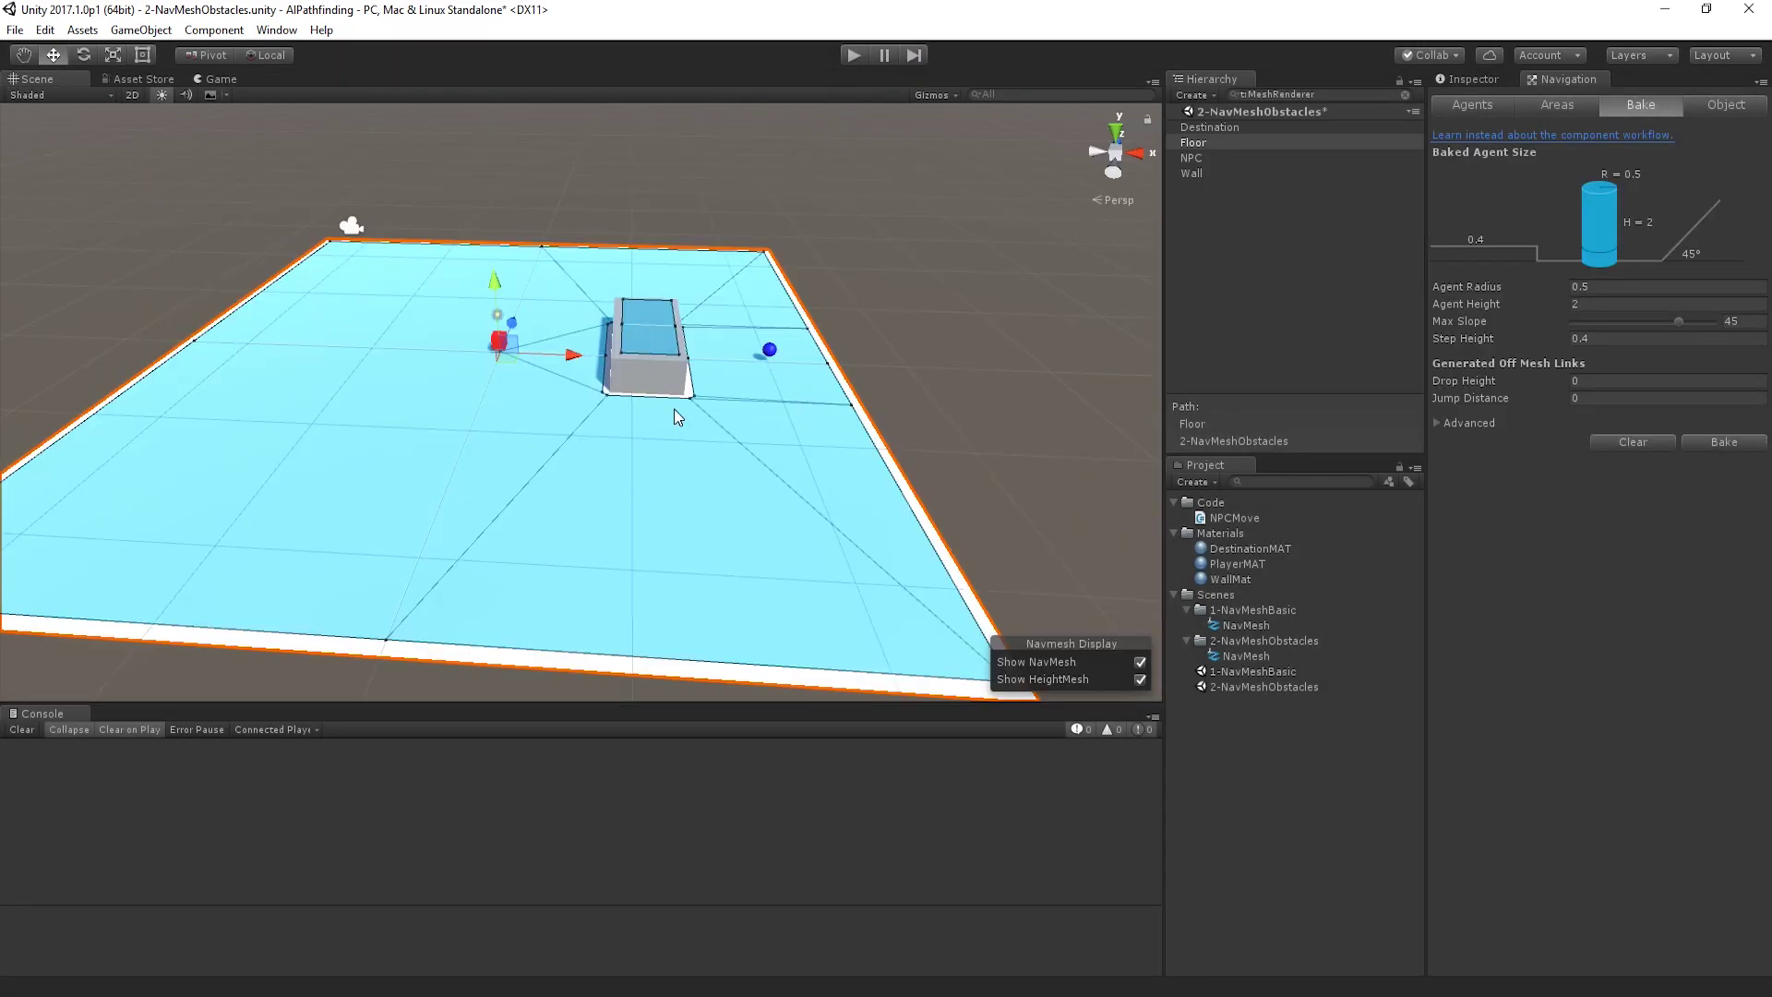
Step: Remove the Rigidbody component from the NPC
click(1196, 159)
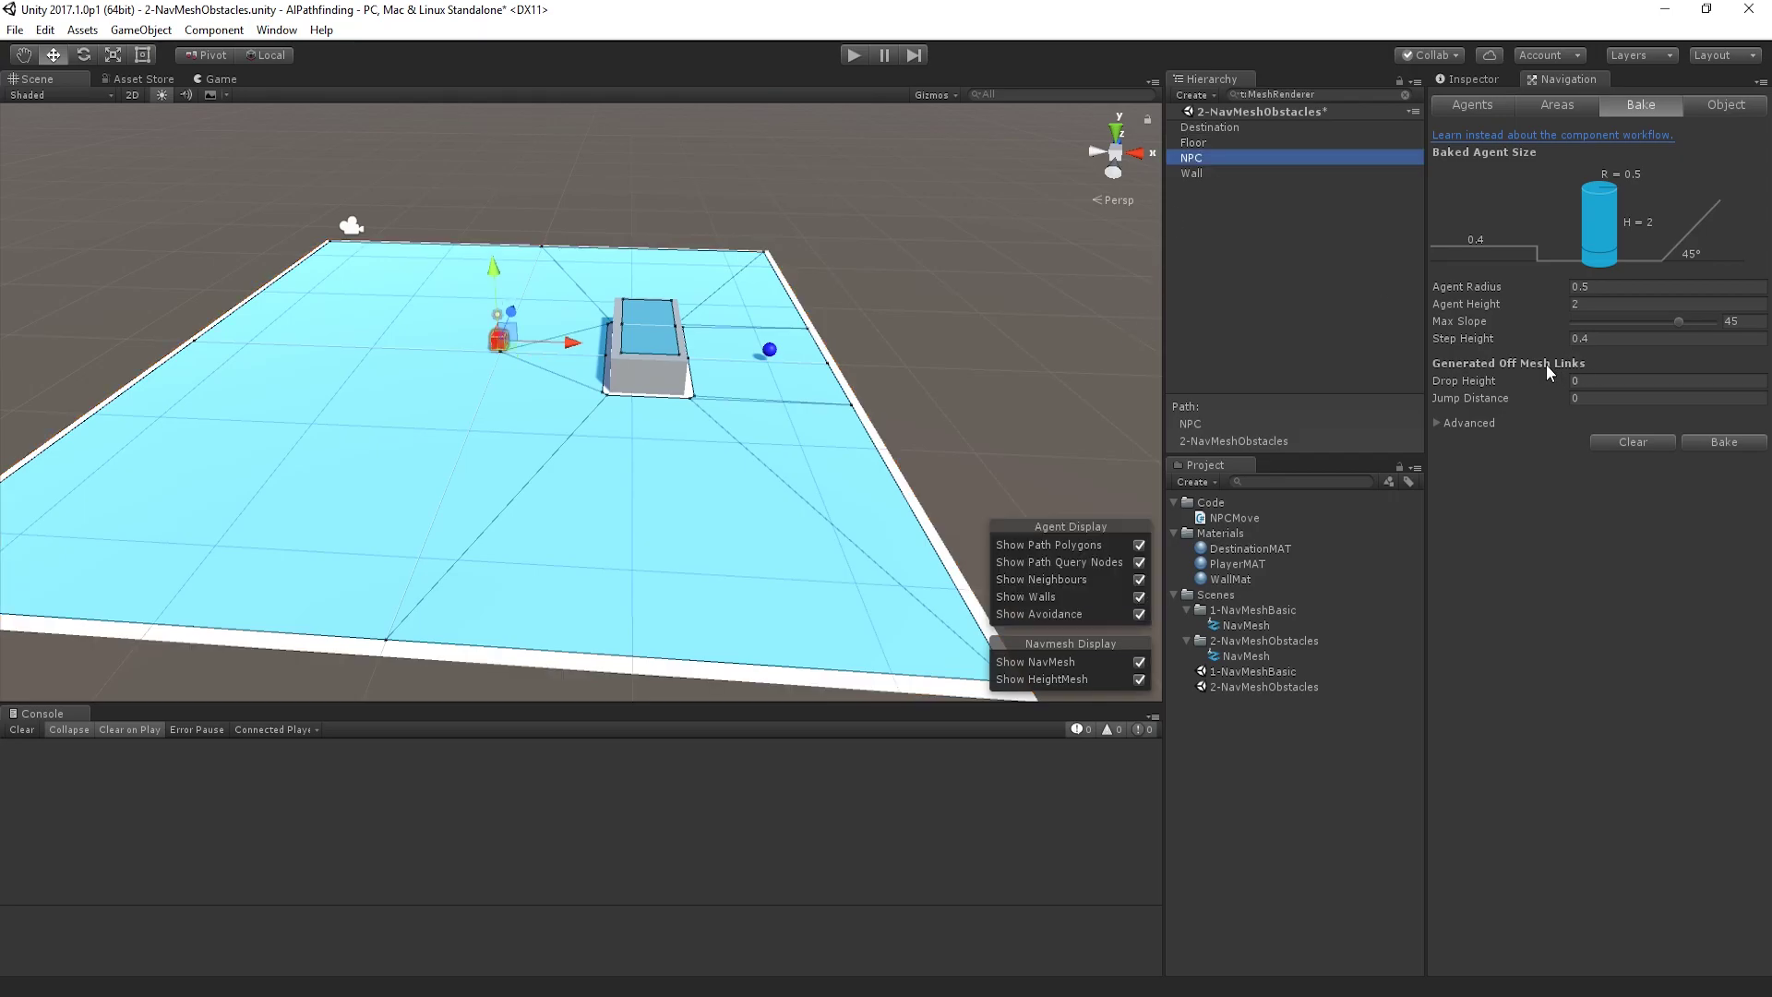
click(1471, 79)
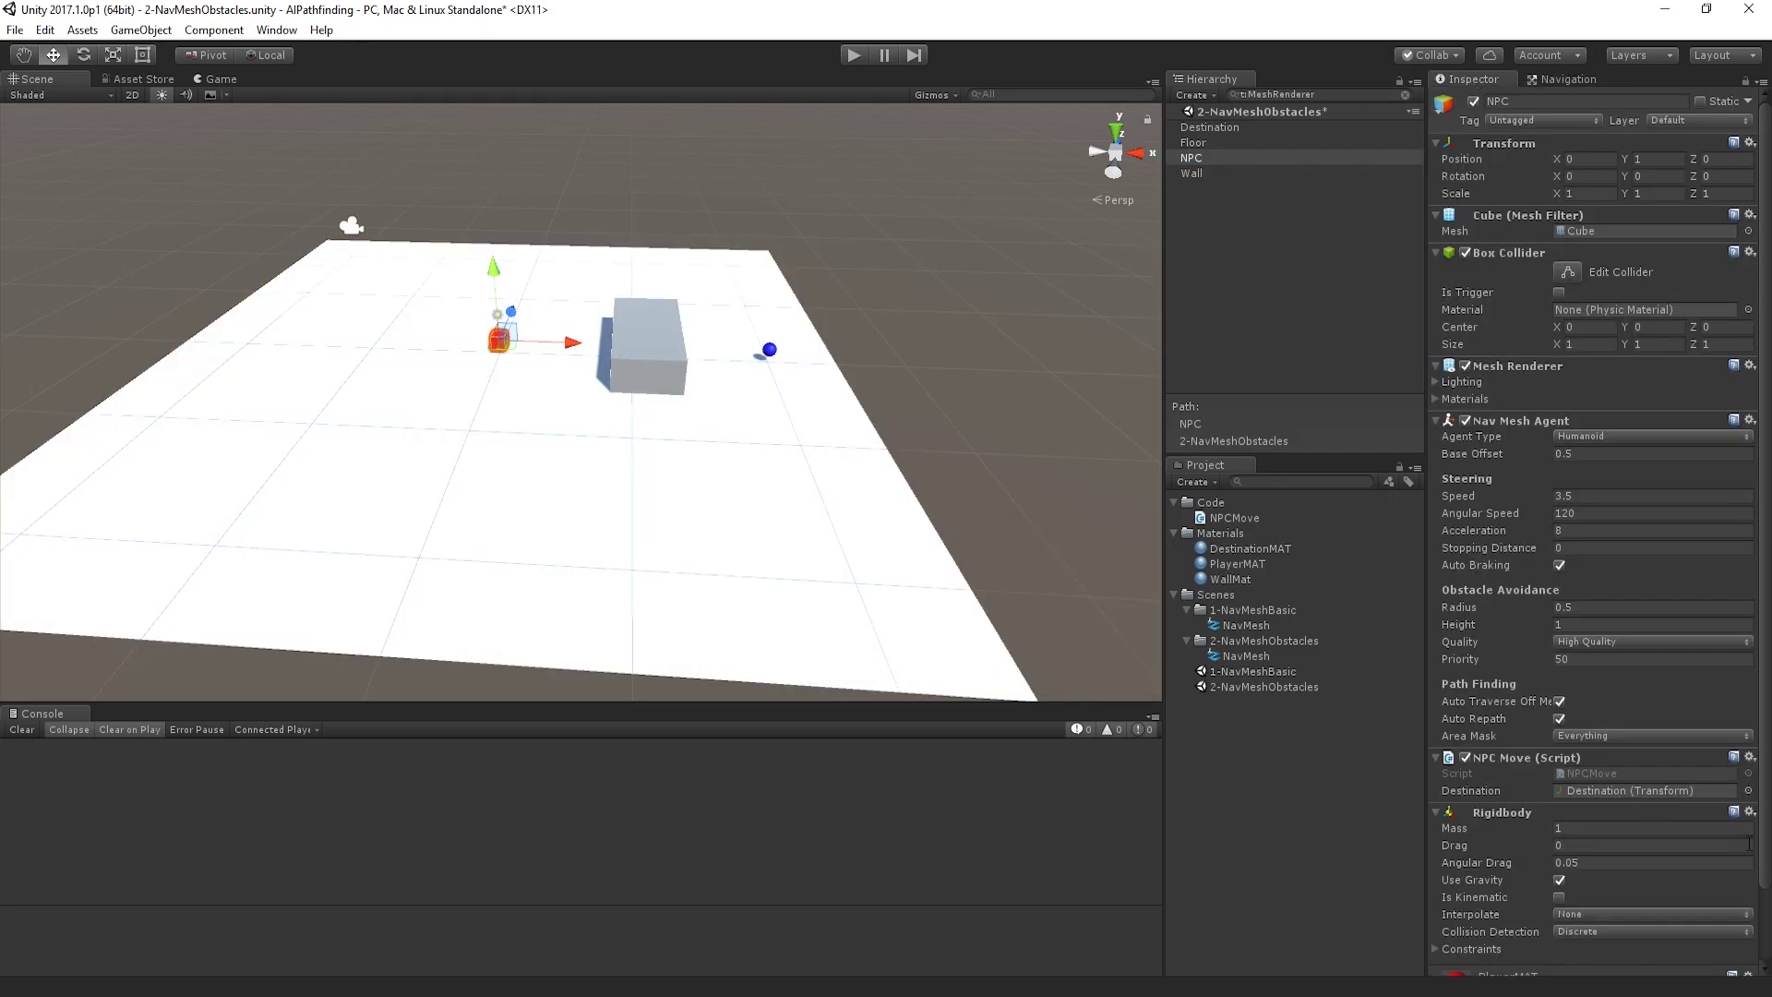
click(1750, 812)
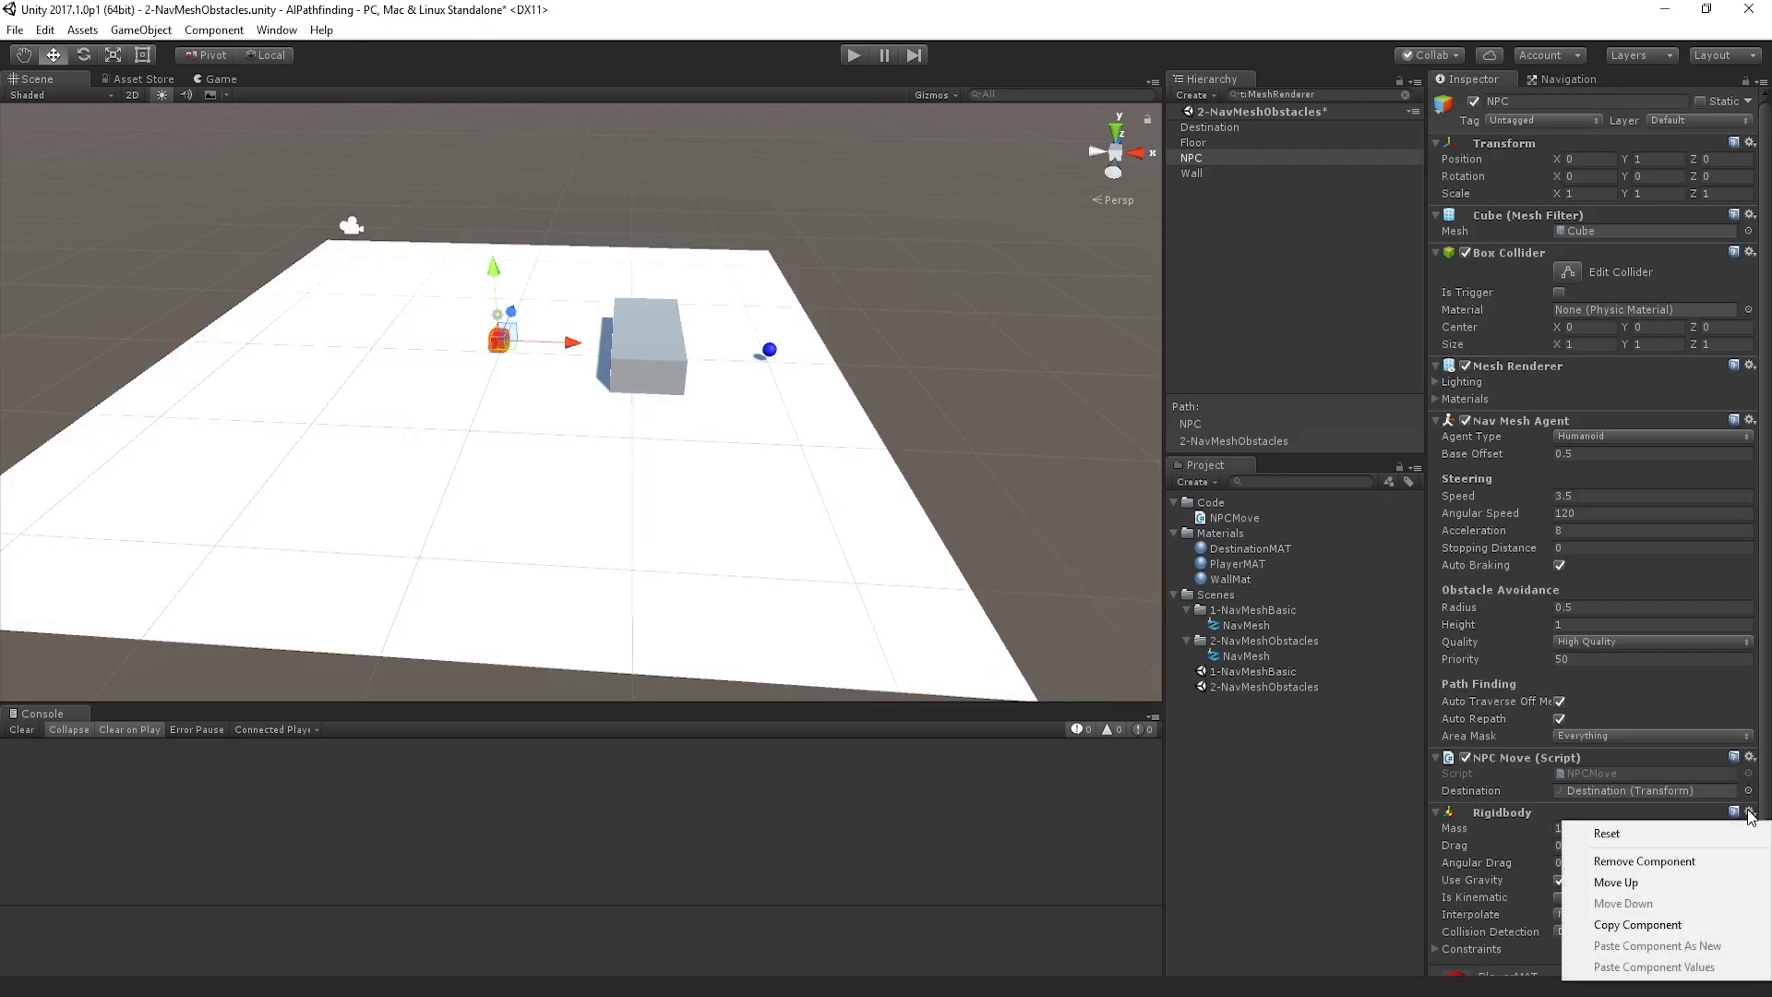
click(1652, 862)
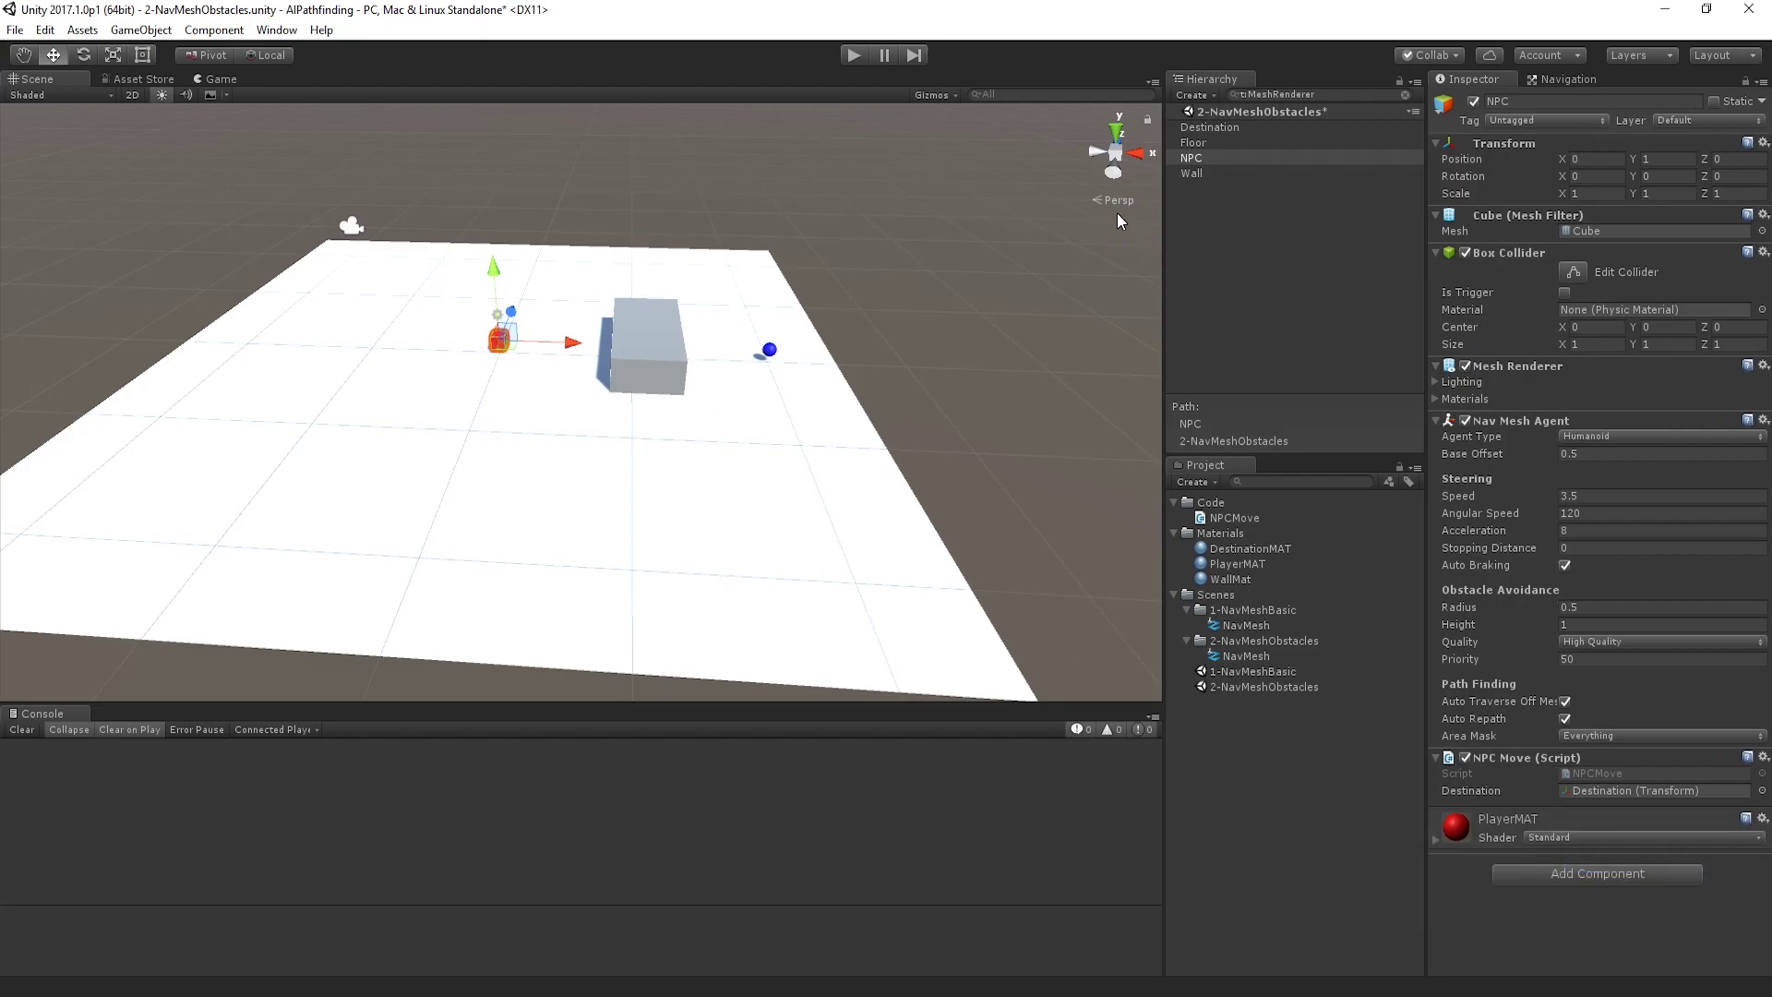
Step: Set the Wall's Navigation Area to Not Walkable in its navigation object settings
click(1202, 129)
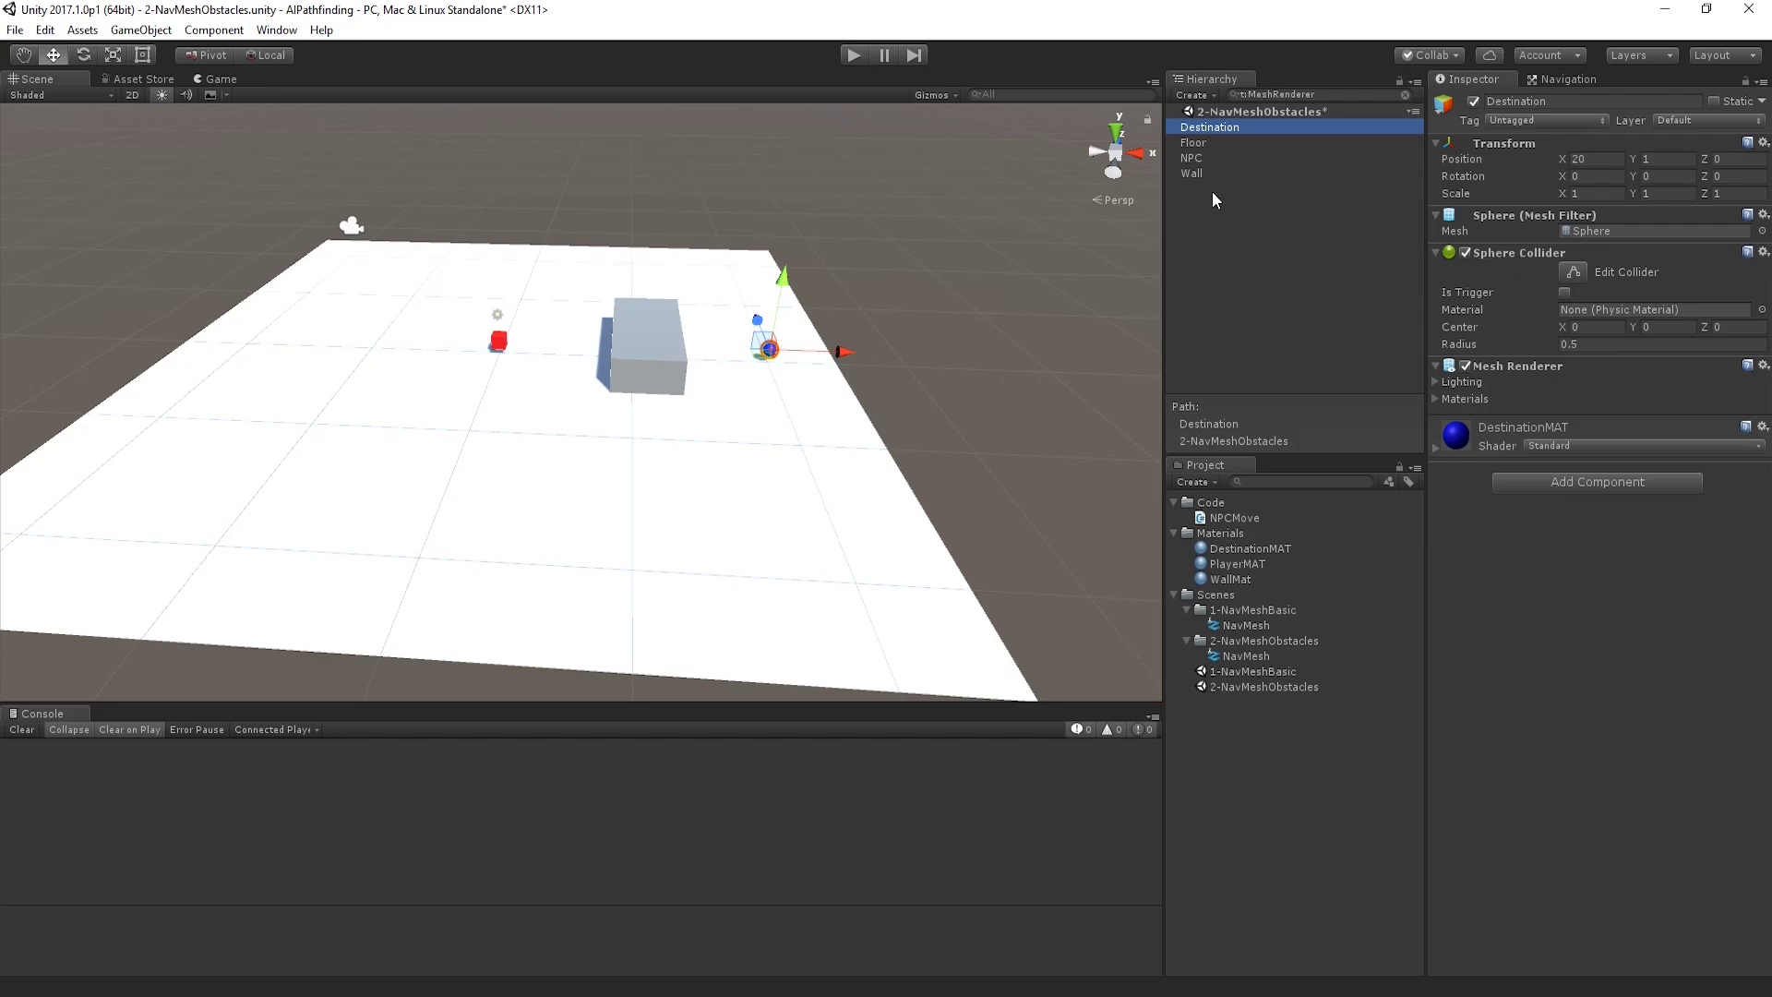
click(661, 347)
click(1587, 78)
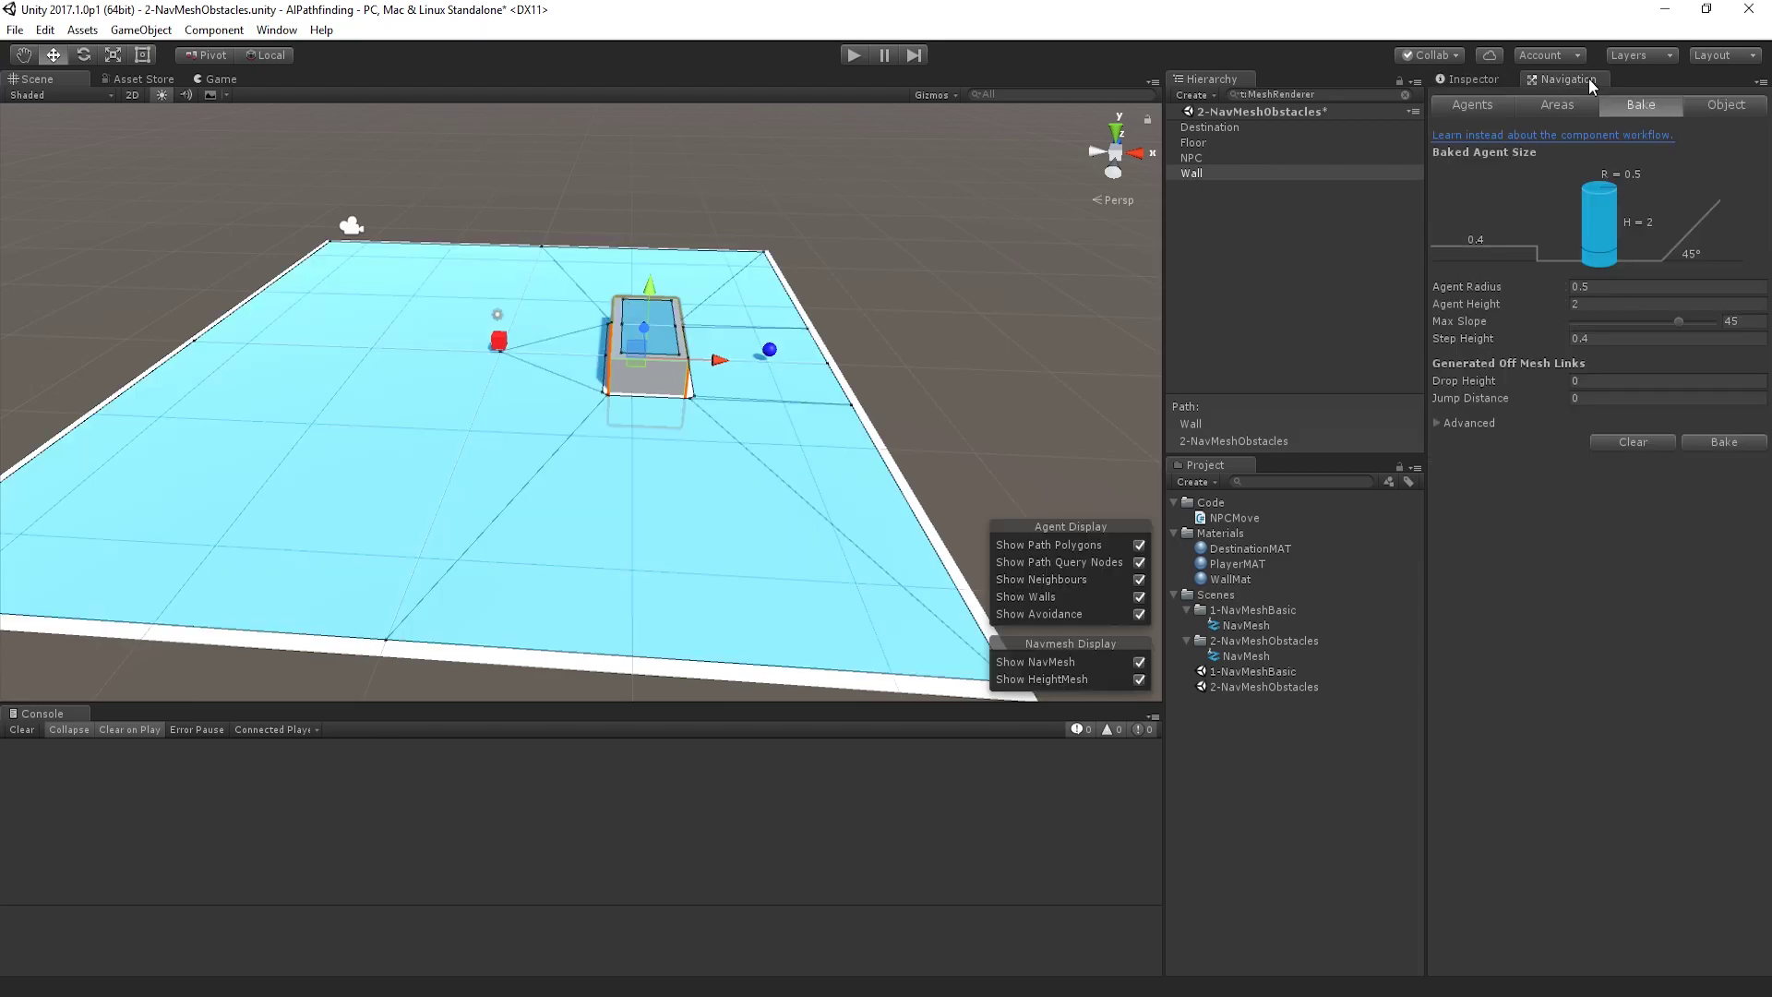
click(1713, 103)
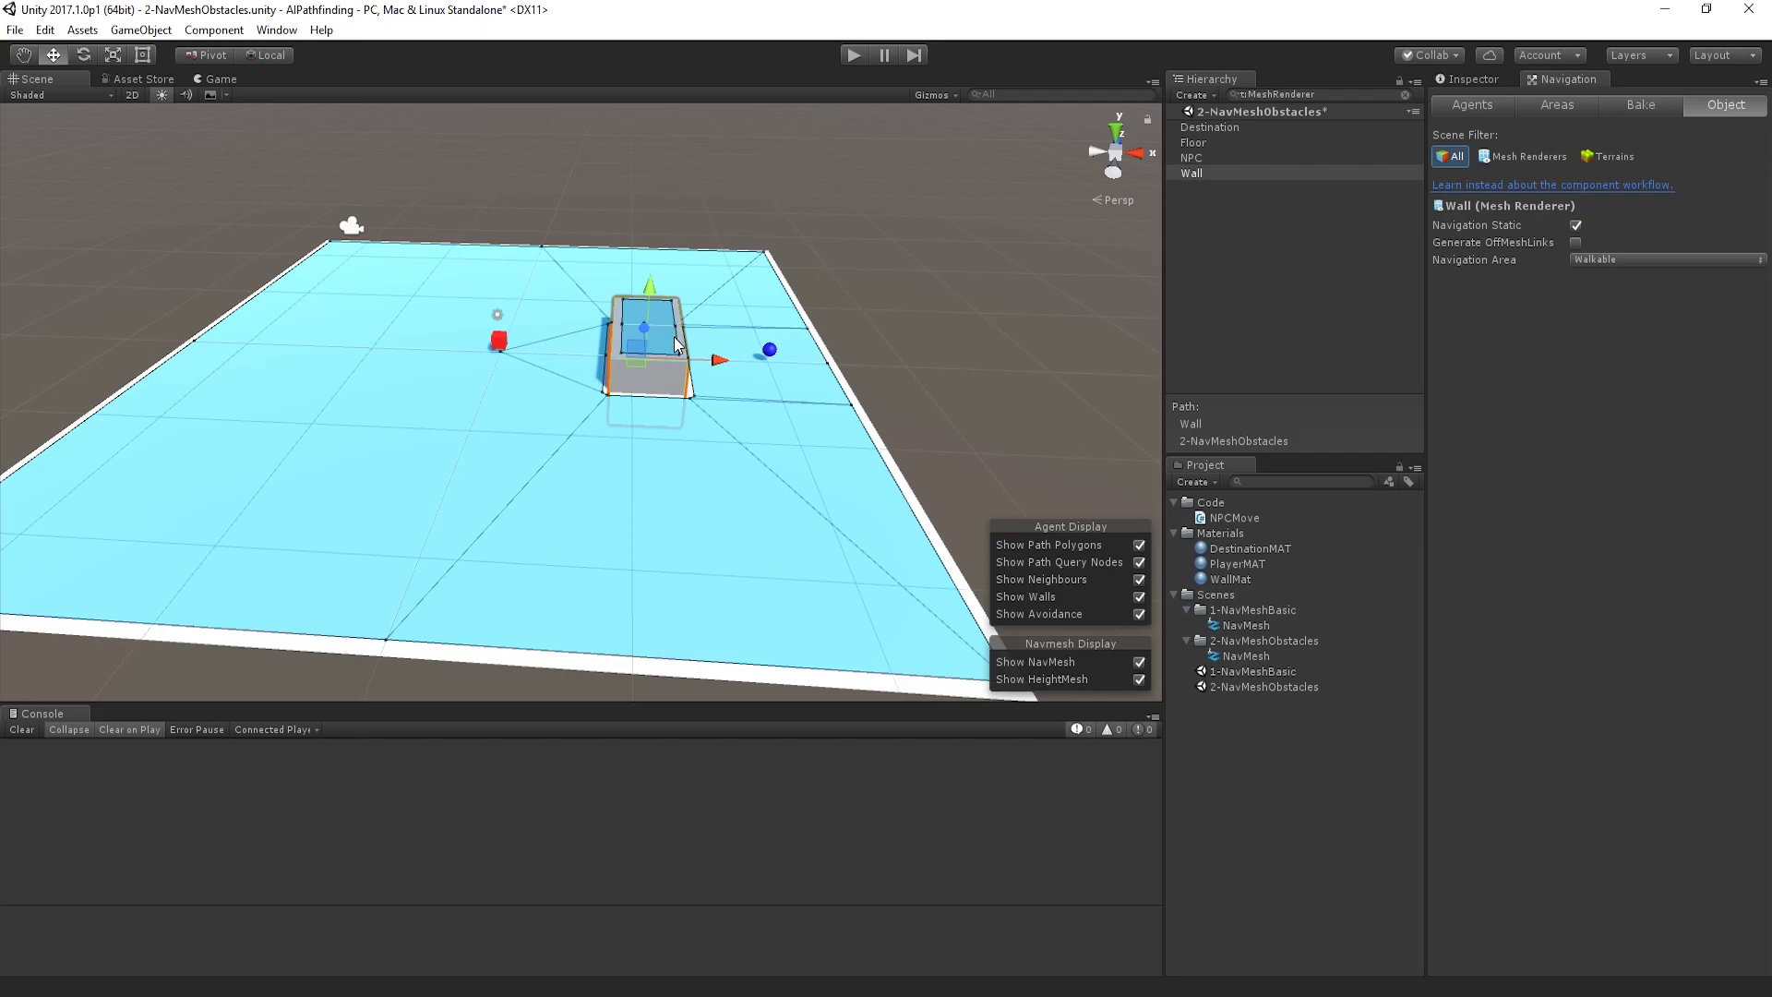
mouse_move(685, 354)
alt+mouse_down()
mouse_move(672, 250)
mouse_move(684, 336)
alt+mouse_up()
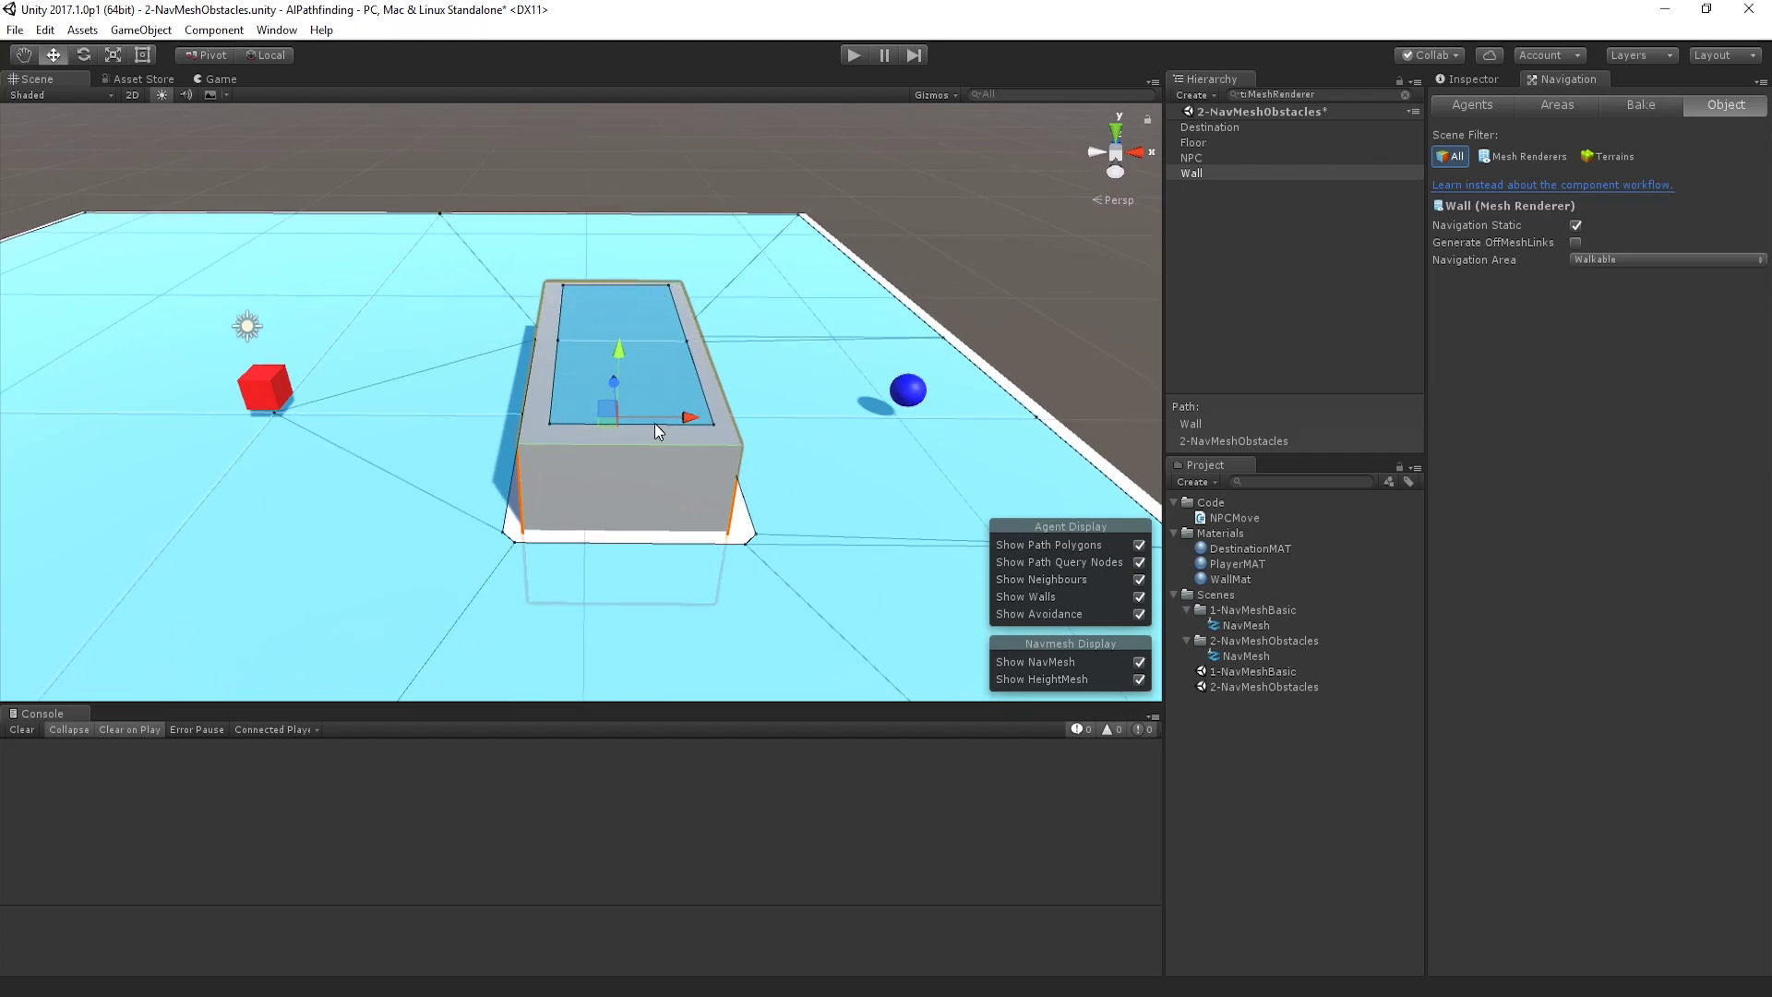
click(1614, 258)
click(1615, 303)
scroll(602, 427, down, 5)
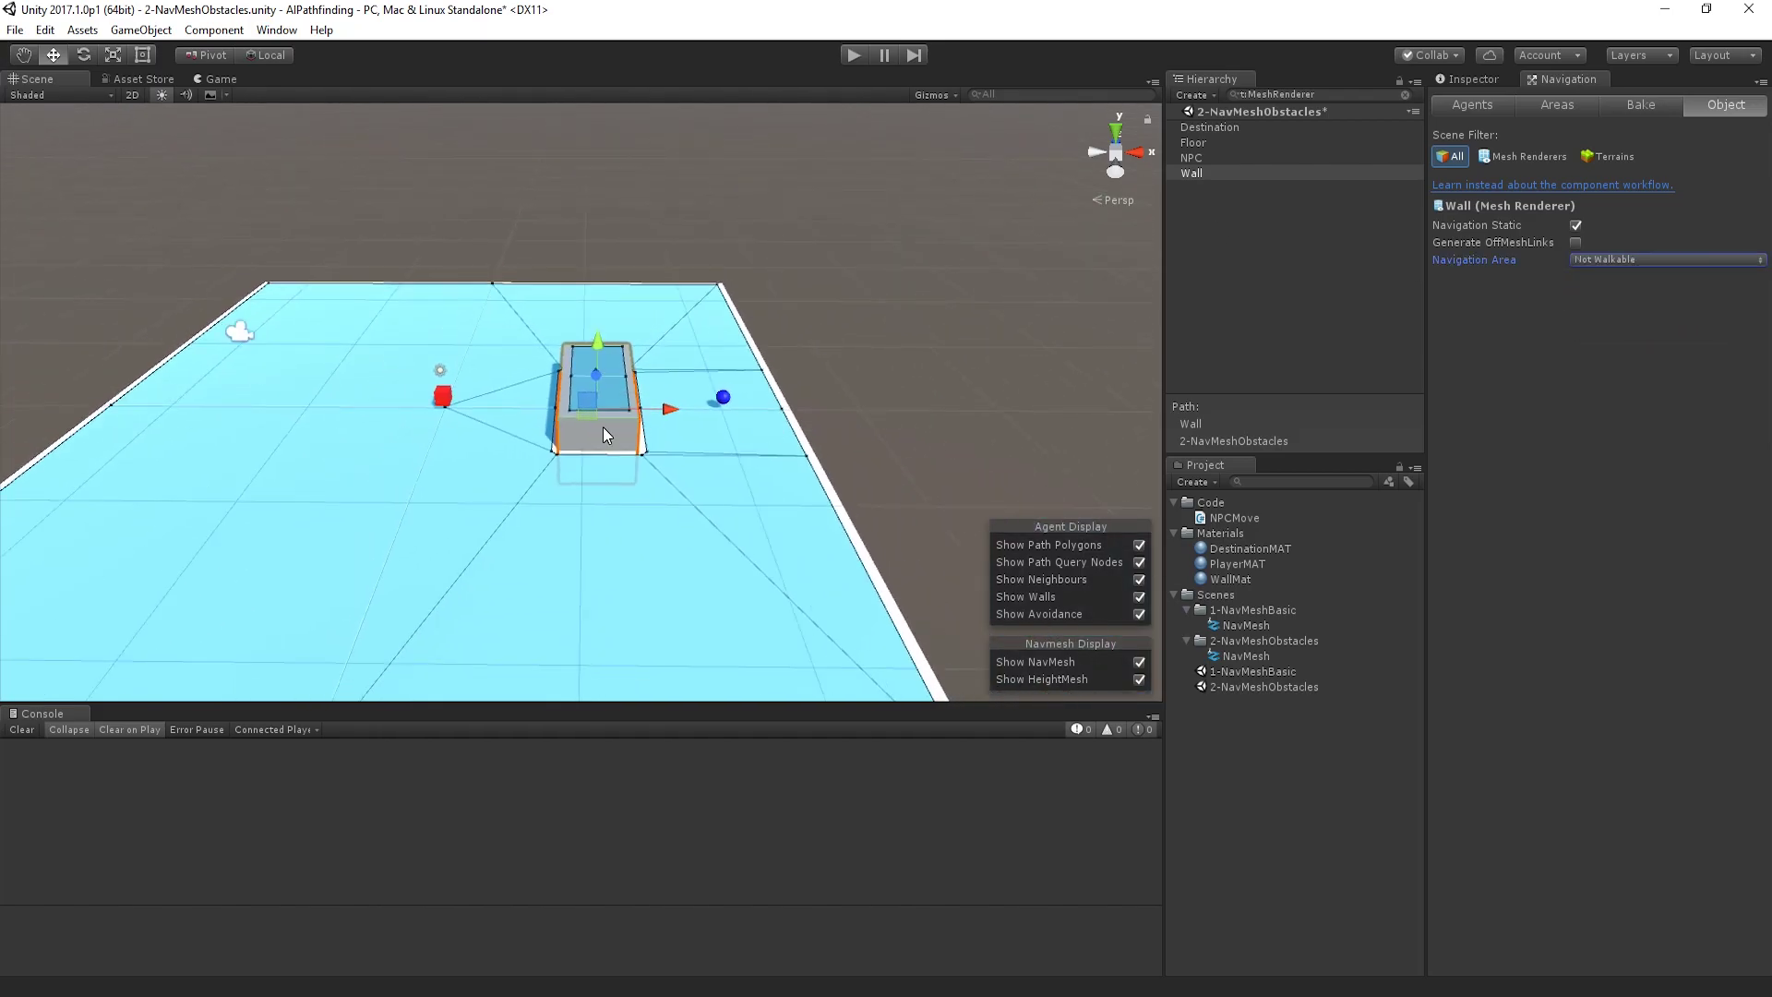
Step: Rebake the NavMesh with the updated Wall area, and inspect the mesh on and around the wall
click(1630, 107)
click(1722, 445)
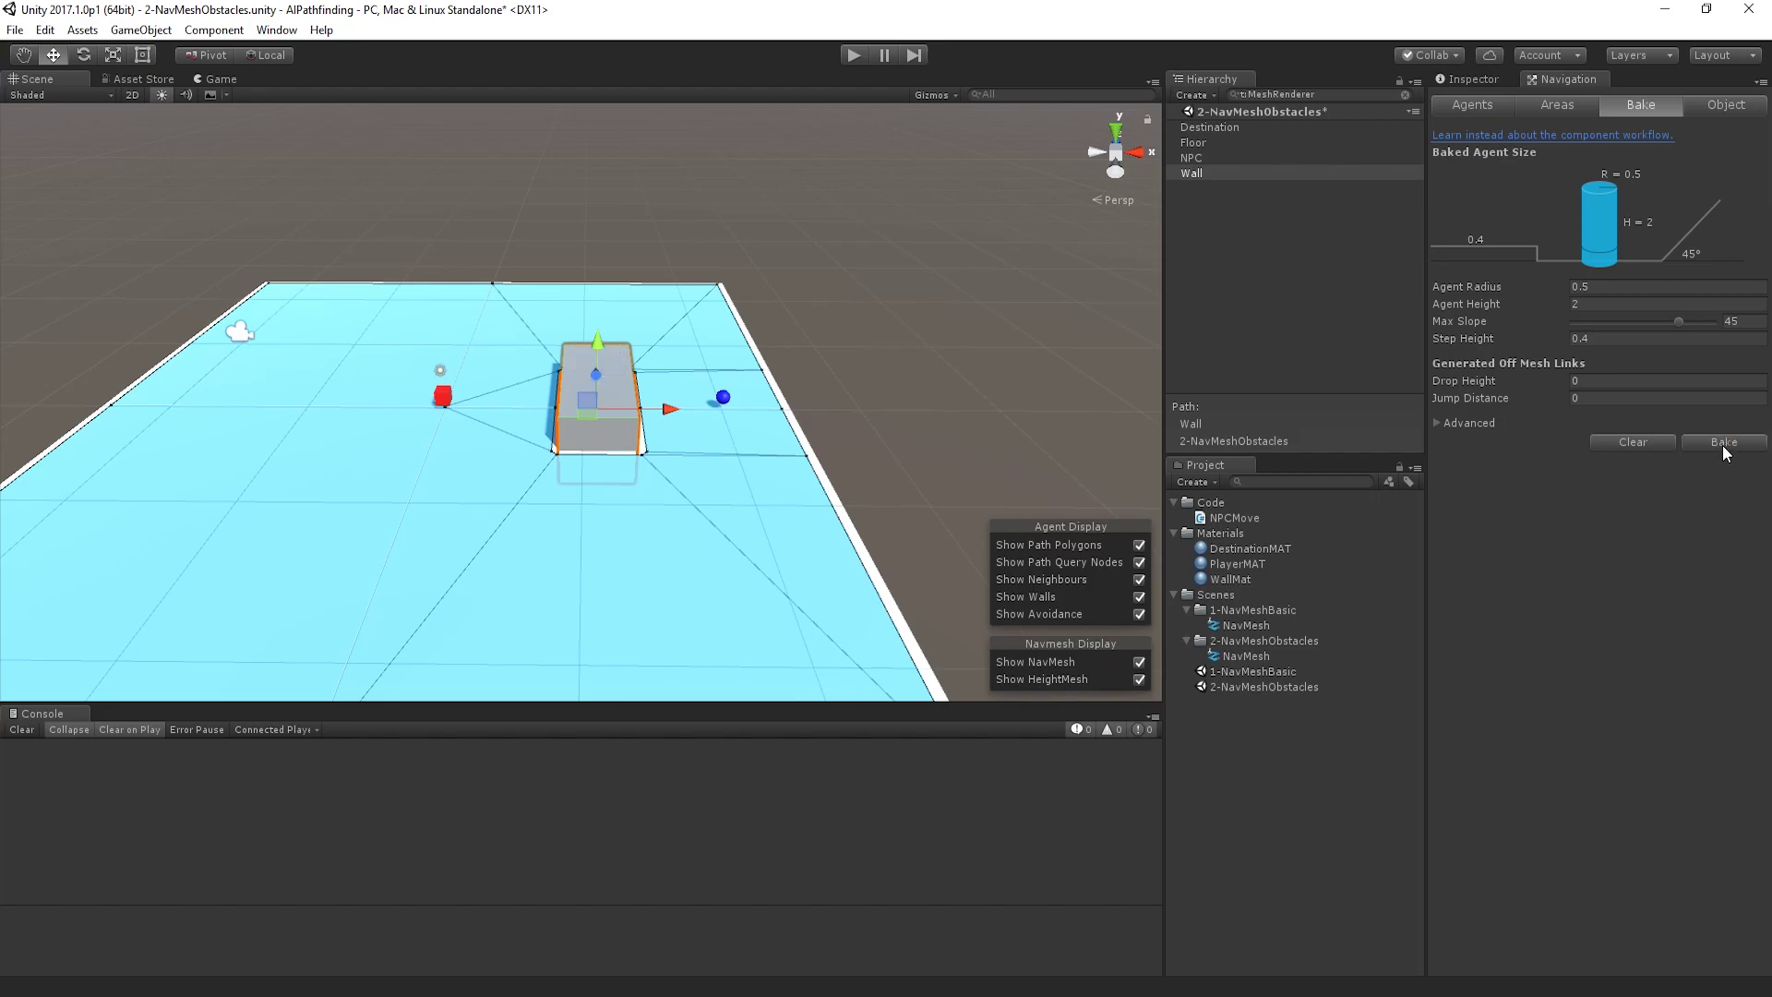
scroll(727, 513, up, 5)
alt+drag(728, 513, 624, 467)
scroll(639, 483, down, 4)
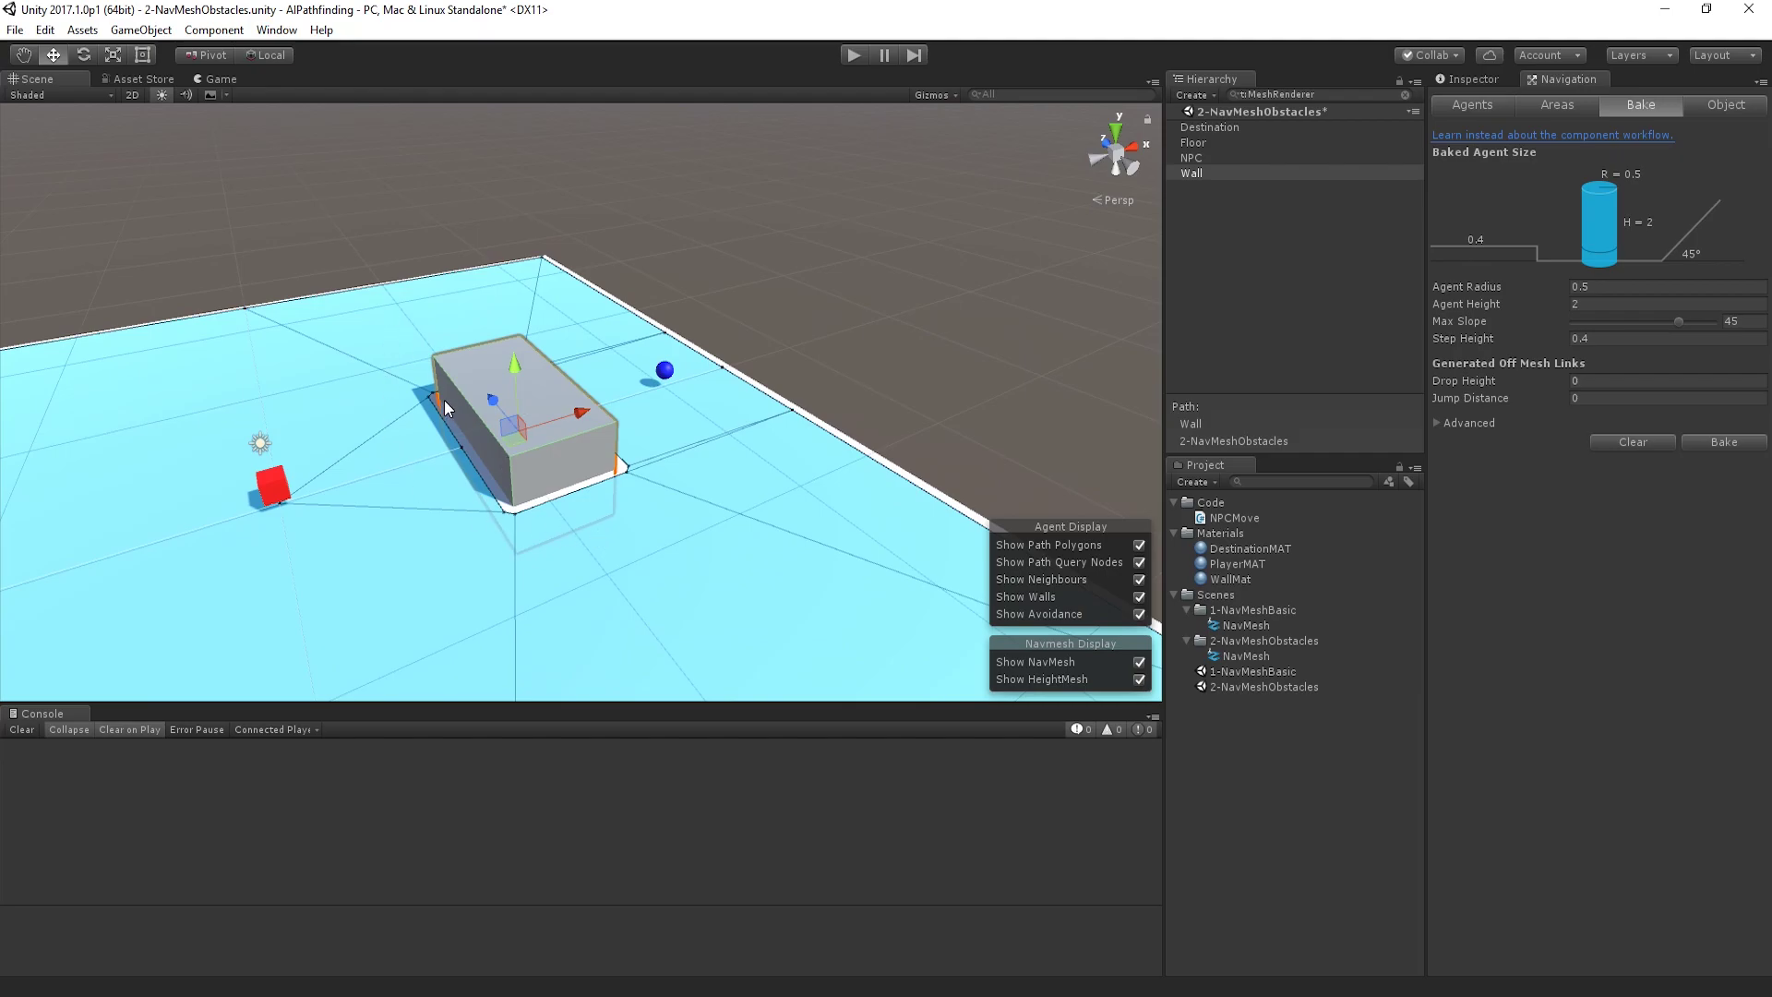
scroll(511, 524, up, 5)
scroll(512, 524, down, 4)
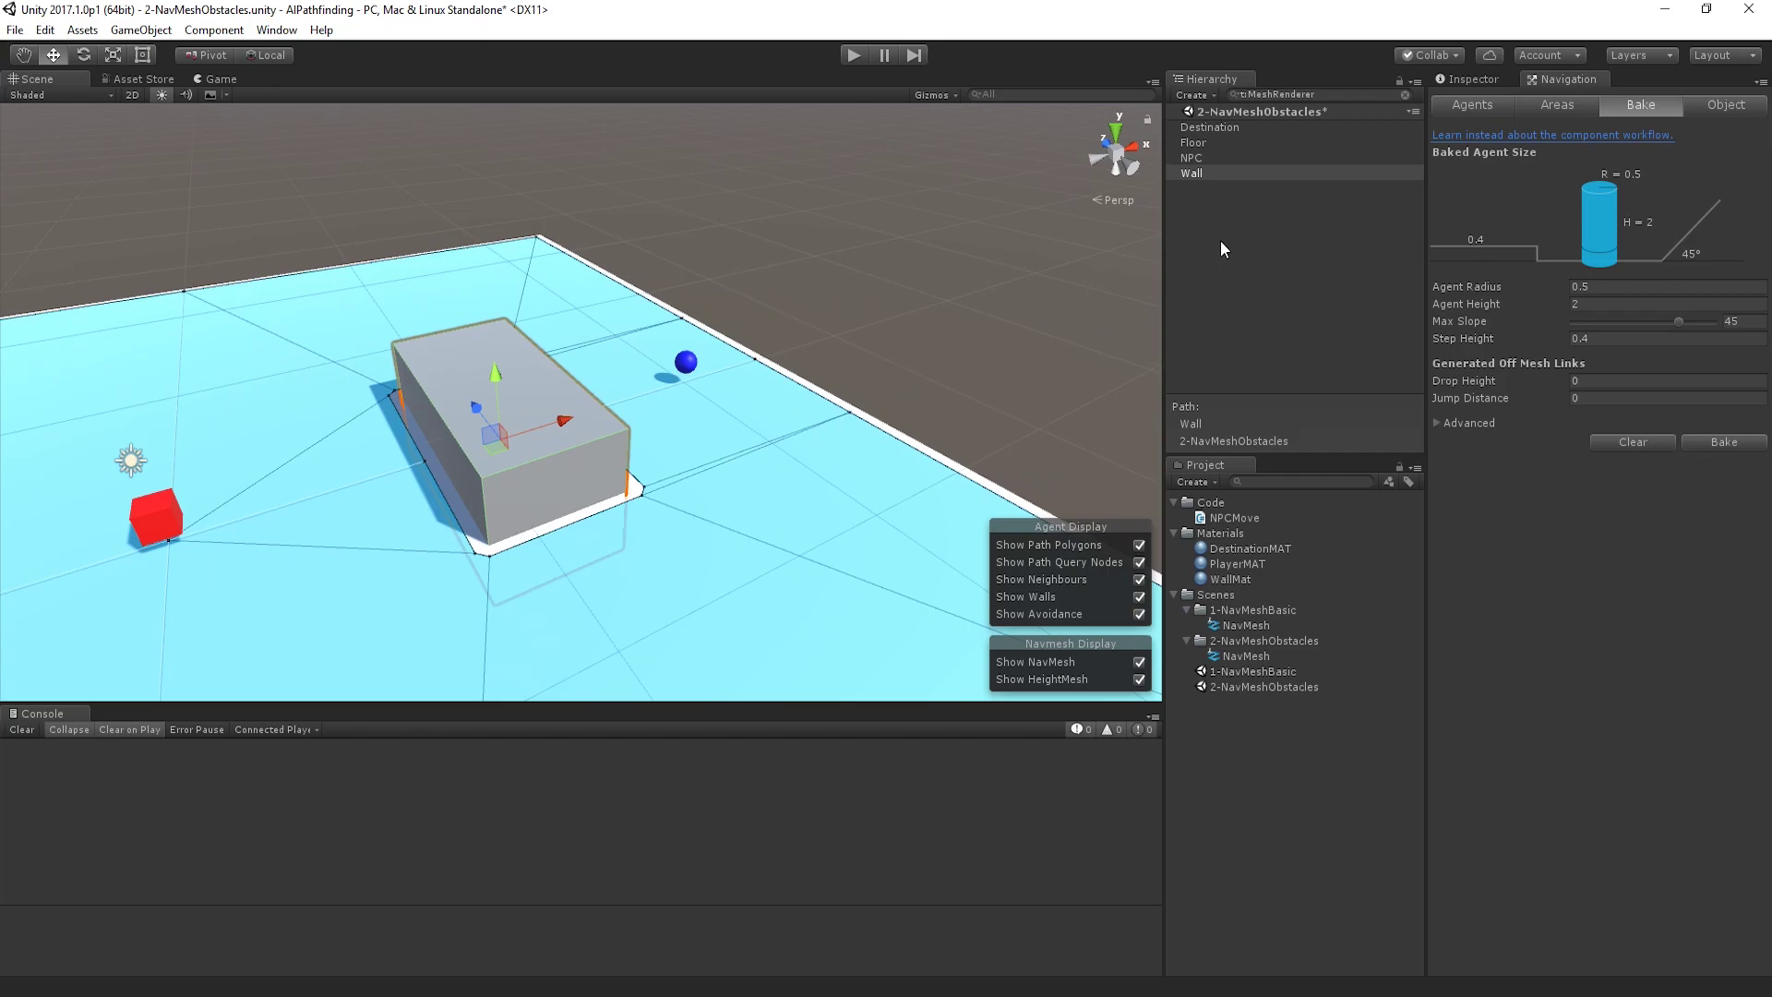
Step: Play-test the scene twice with the NPC selected, following its path around the wall in the Scene view
click(1200, 158)
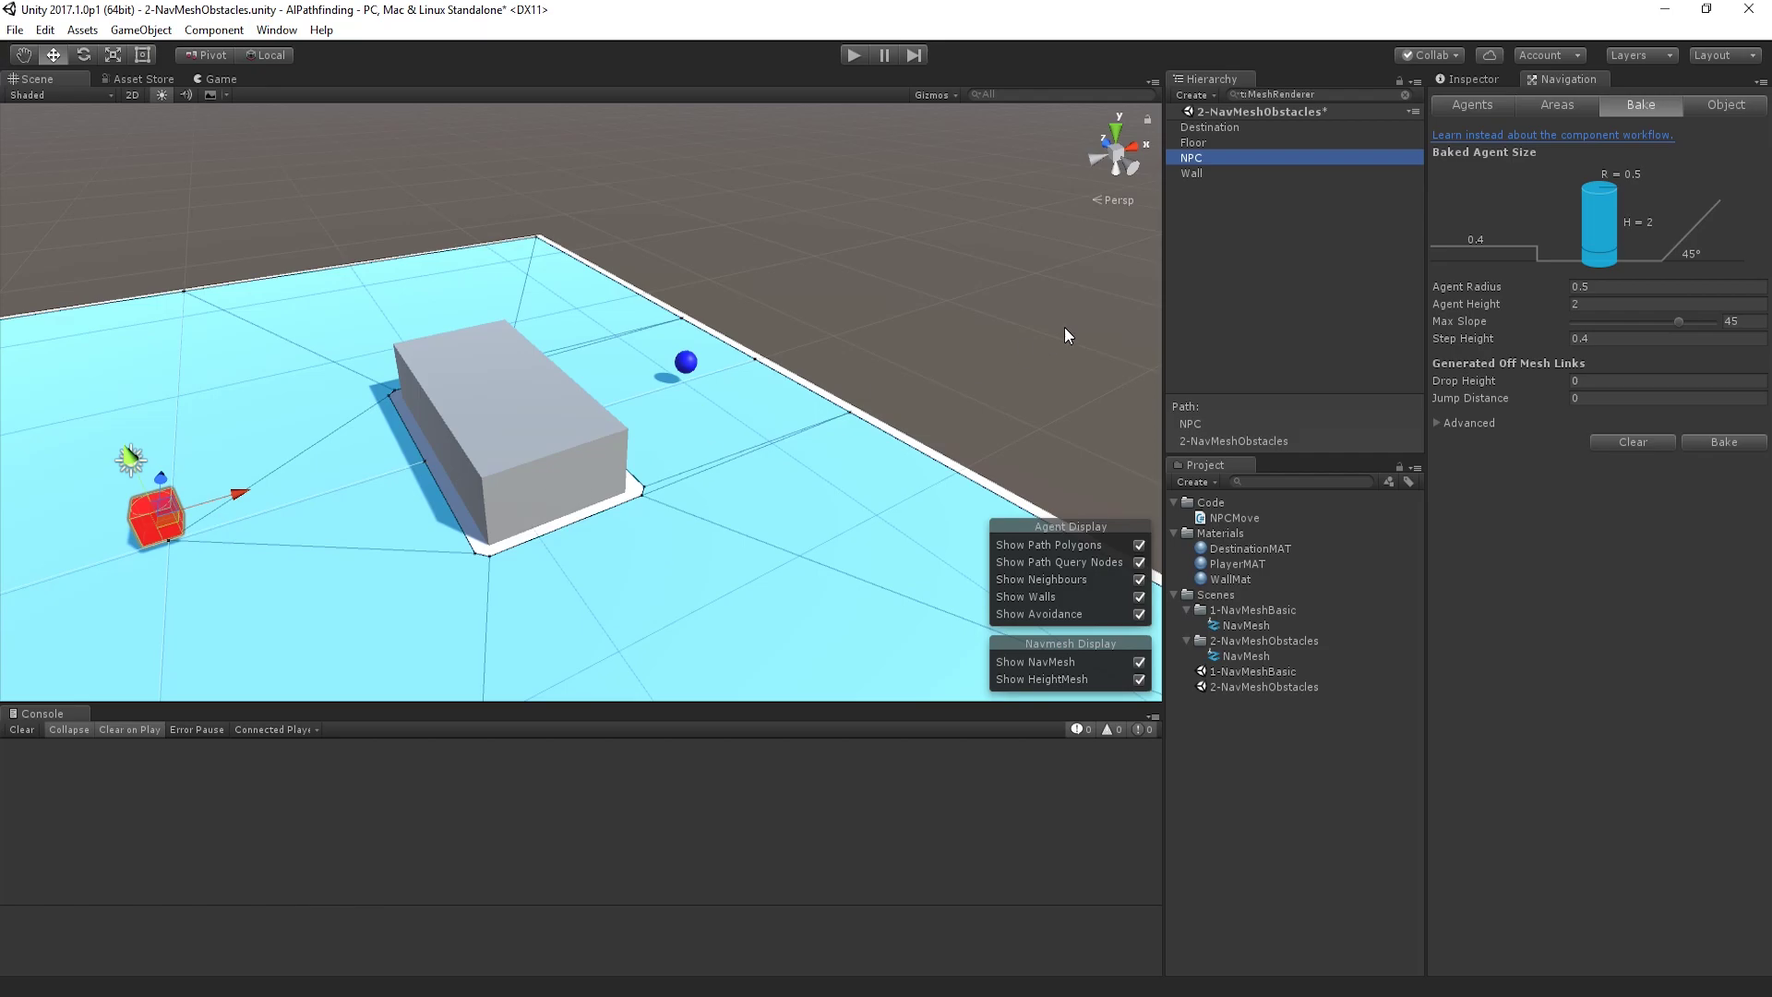
scroll(528, 478, up, 2)
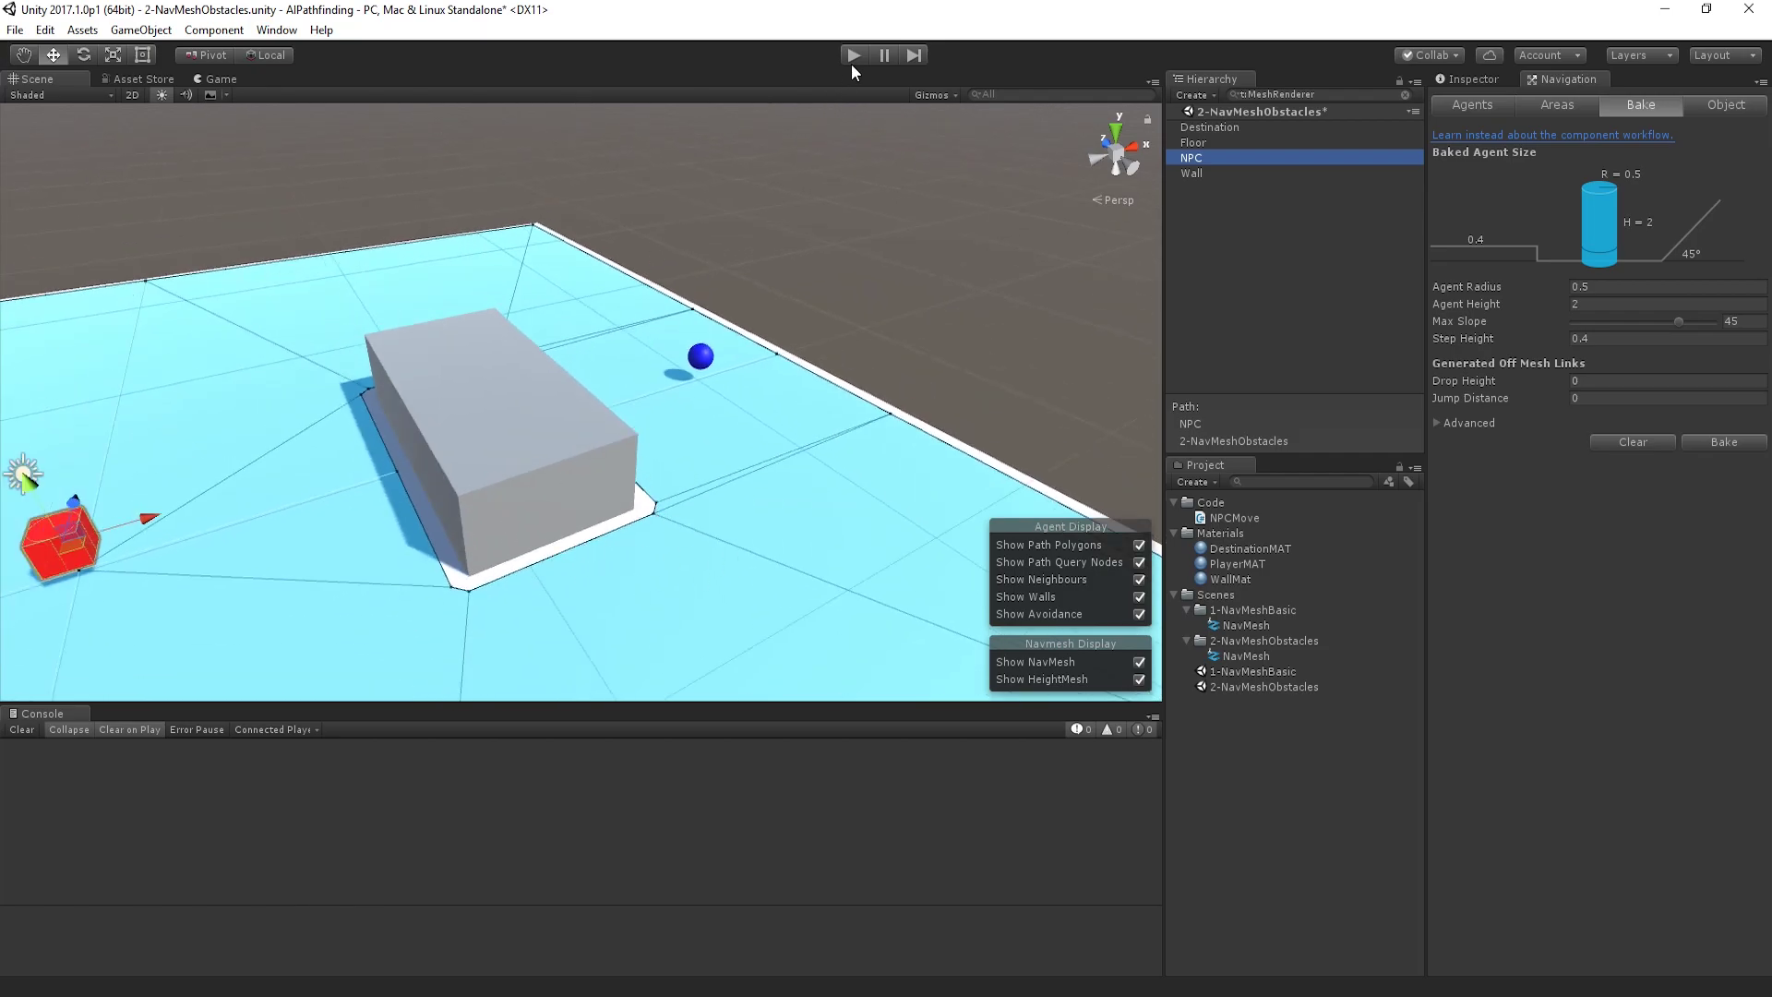
click(852, 57)
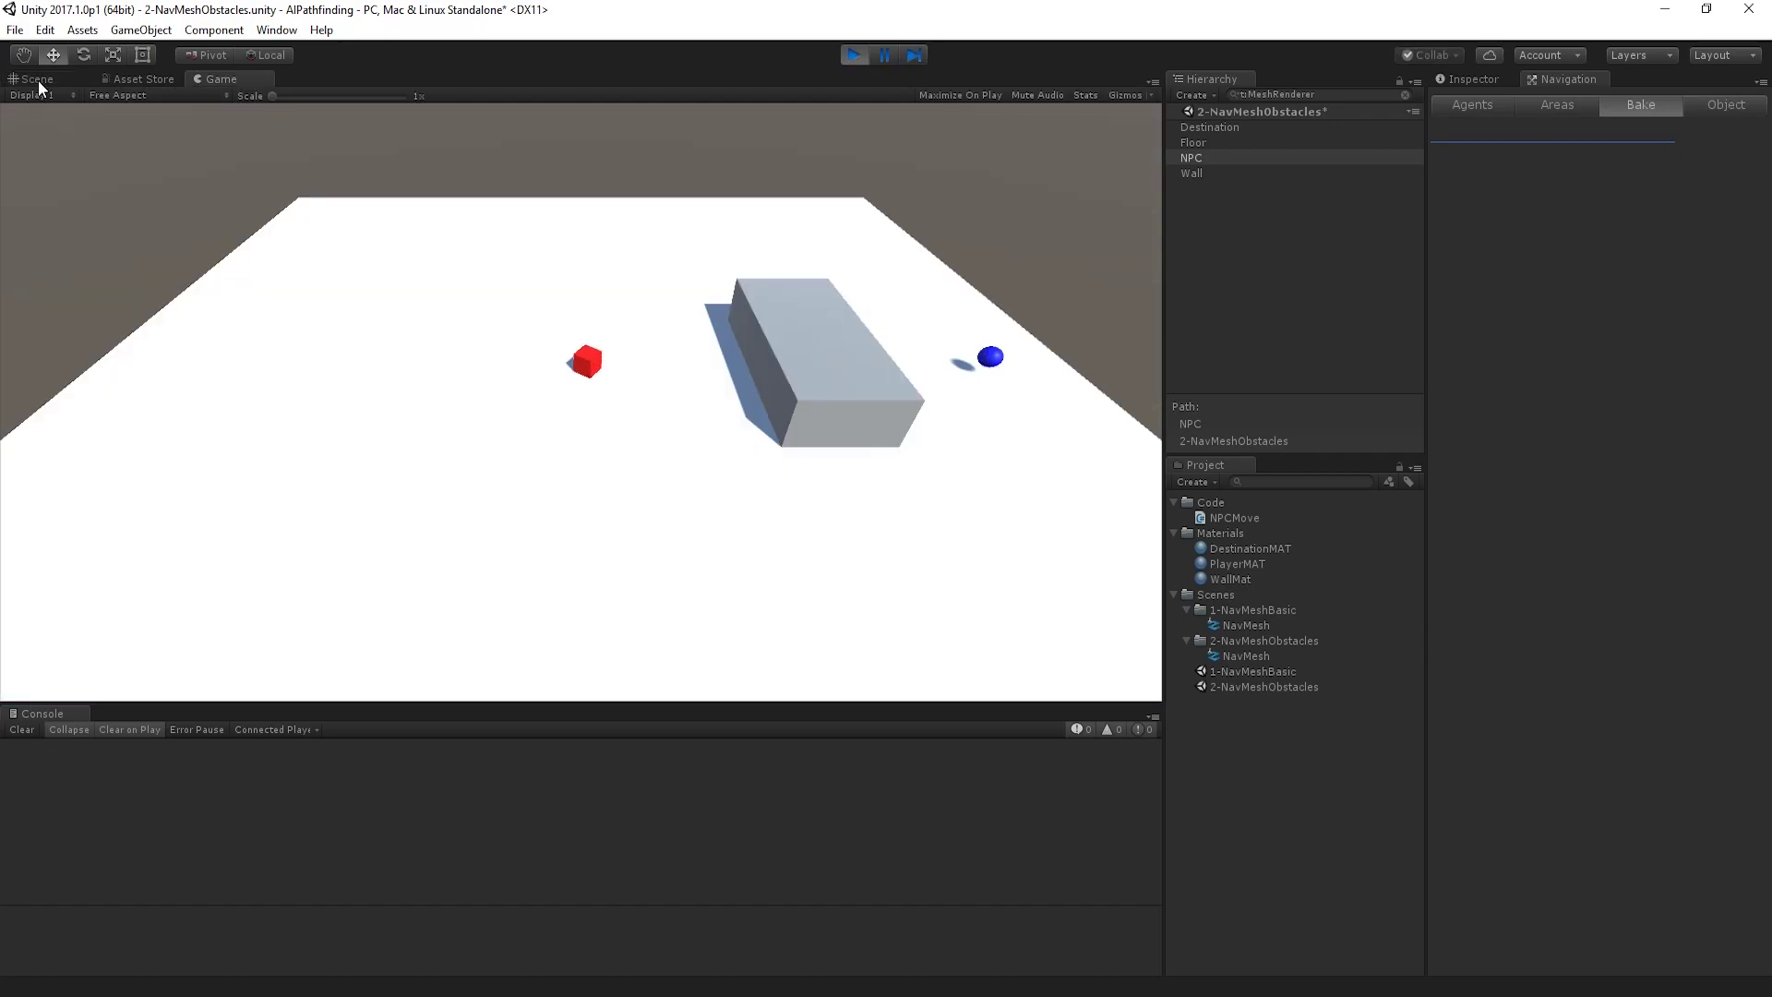
alt+drag(83, 166, 1663, 374)
click(851, 56)
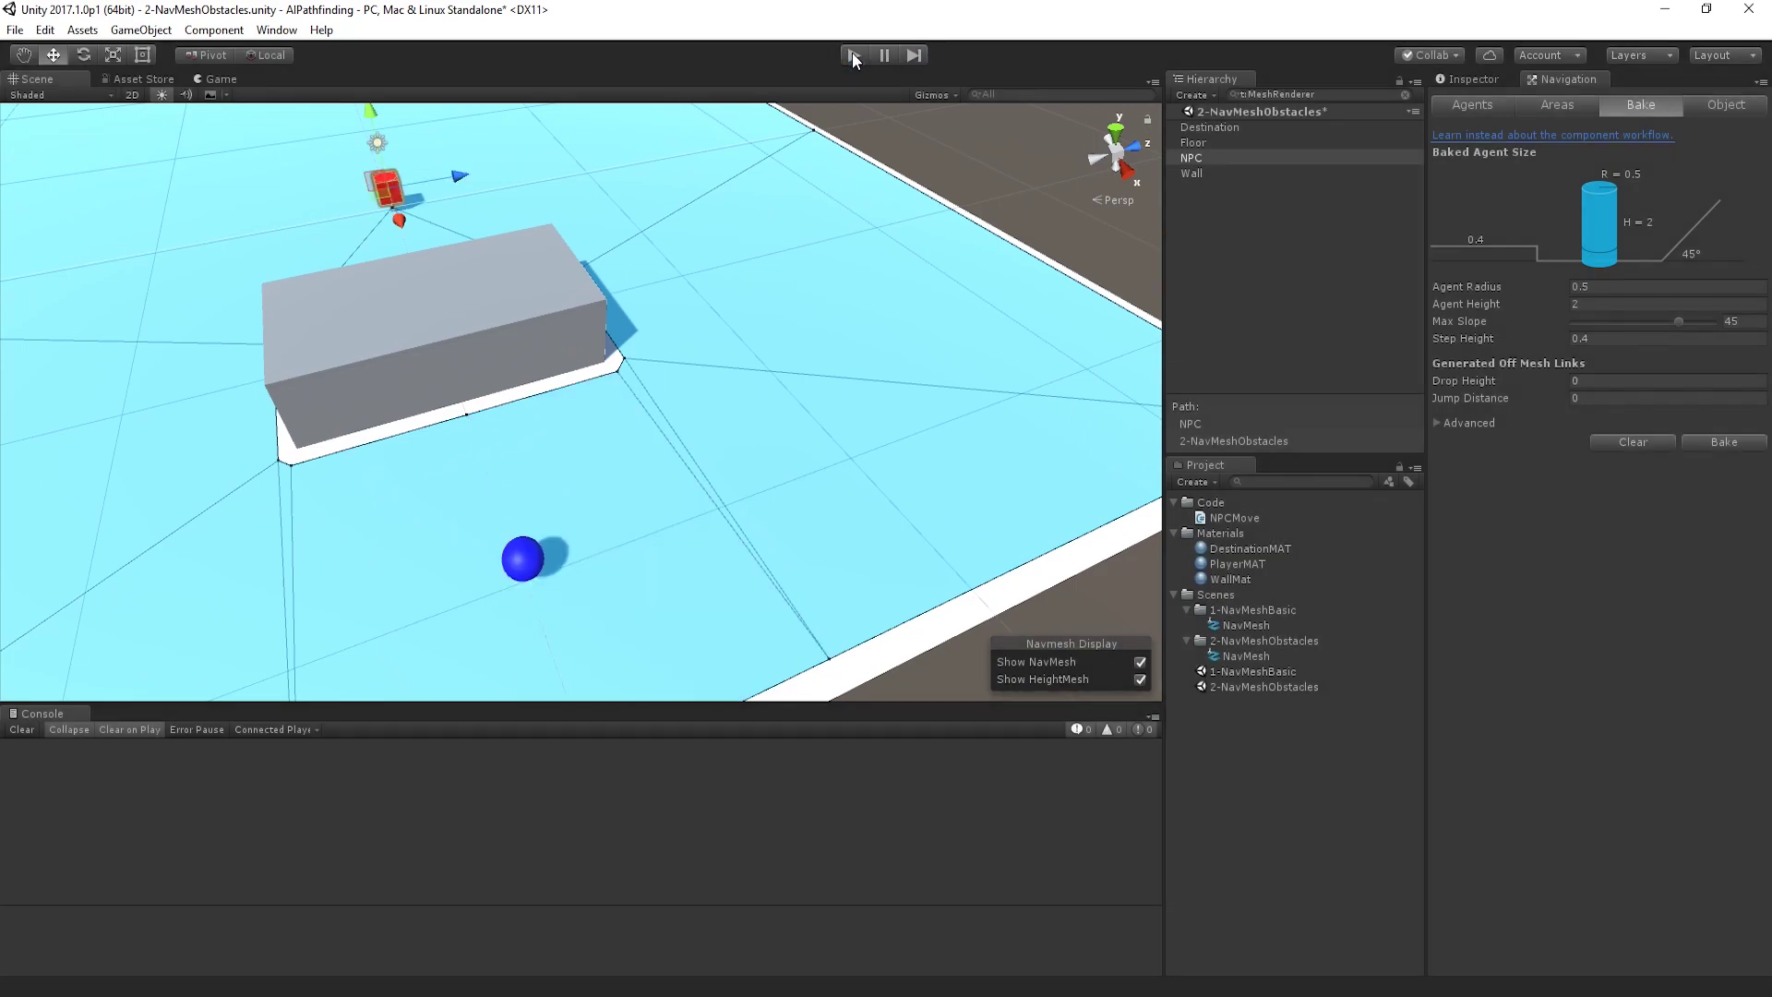
click(850, 55)
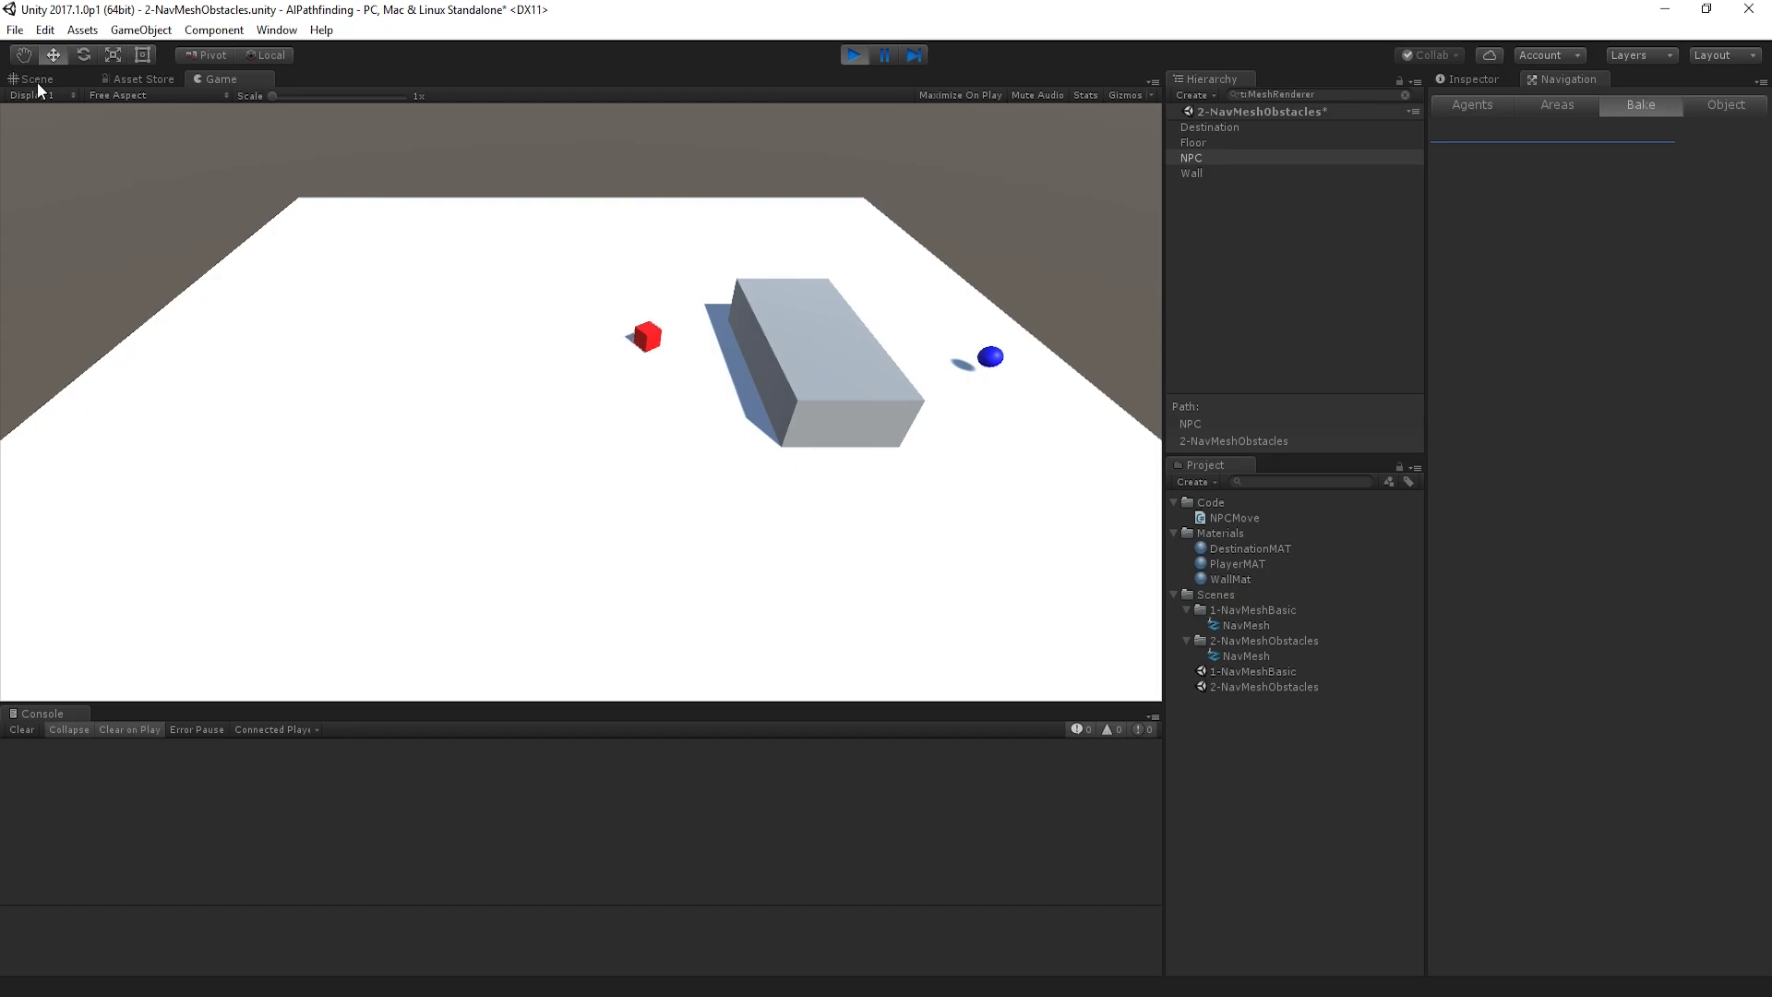
click(49, 81)
alt+drag(376, 139, 486, 268)
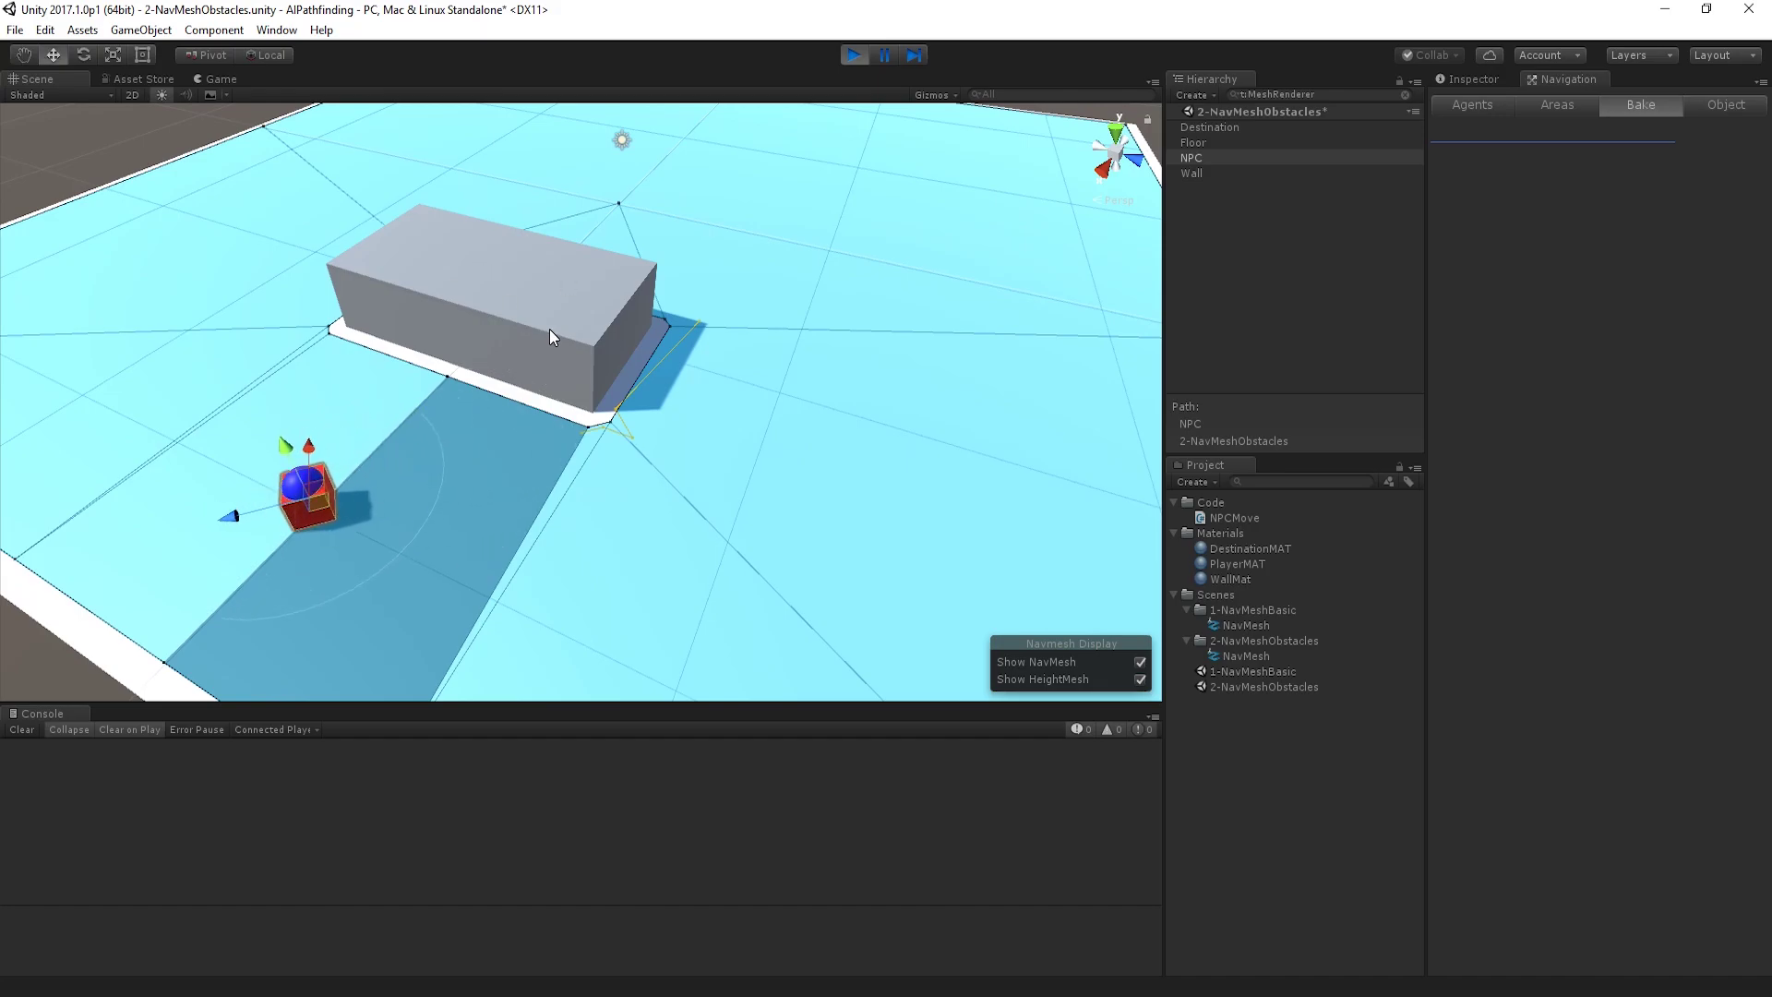
click(855, 55)
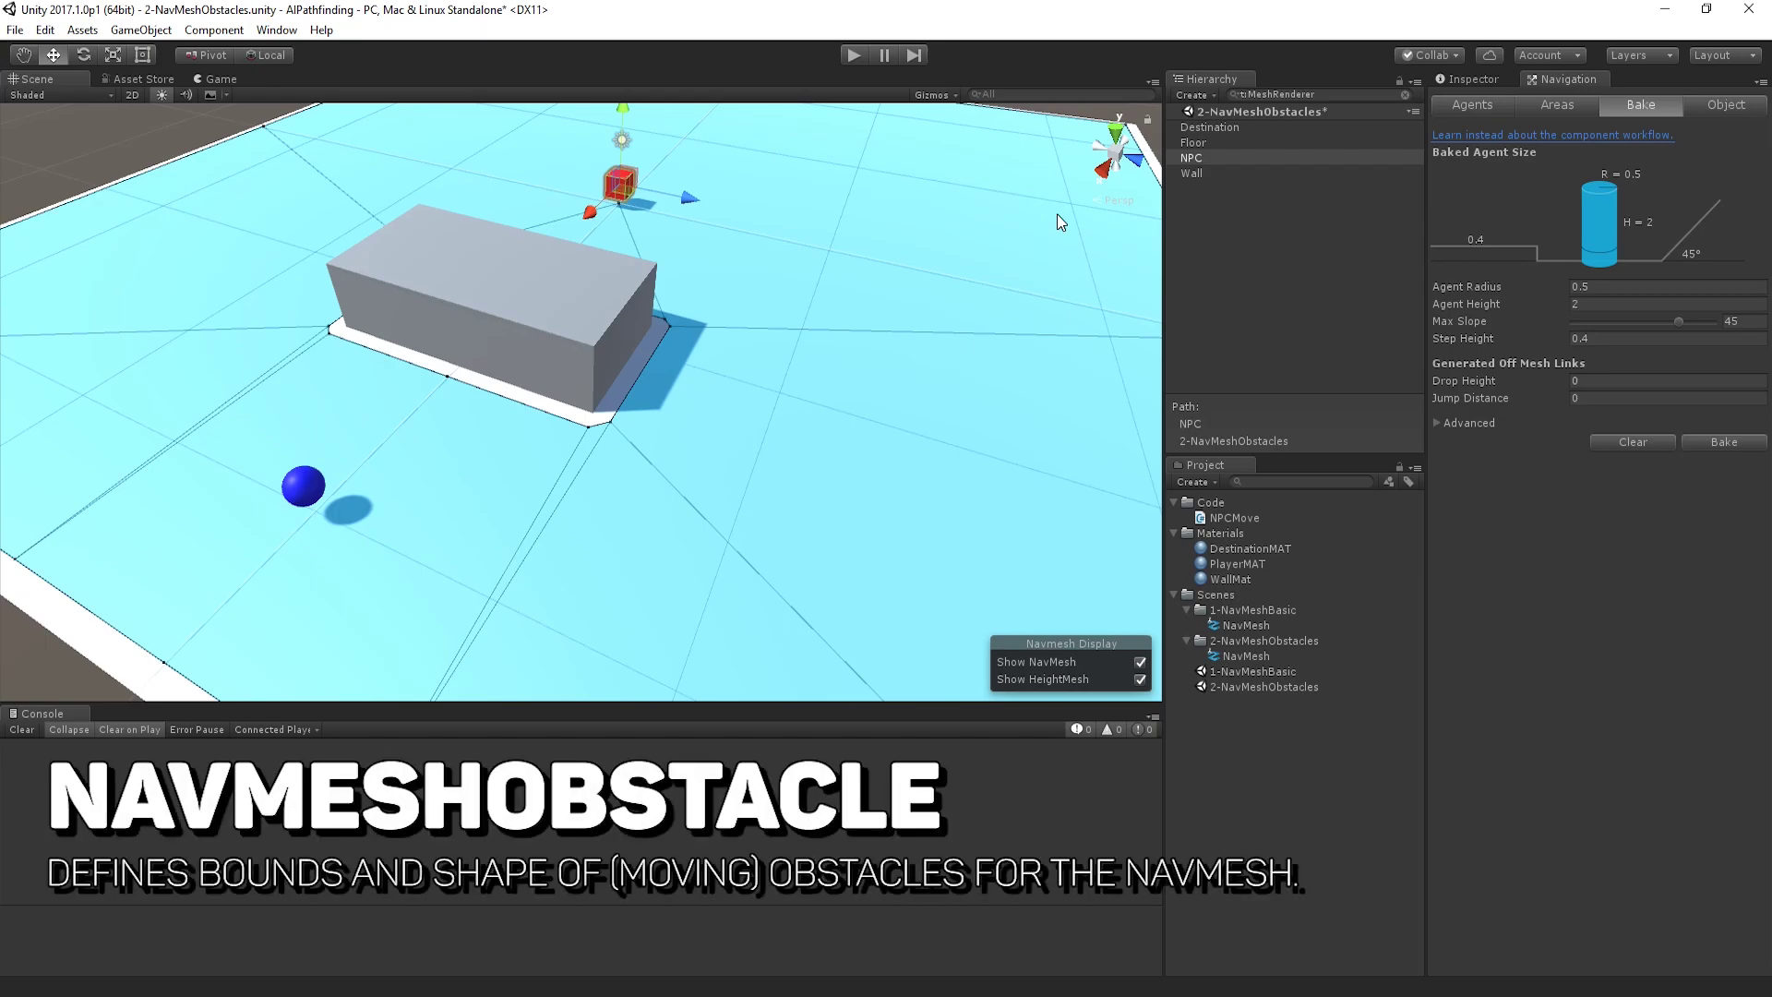
Step: Add a Nav Mesh Obstacle component to the Wall
click(1200, 158)
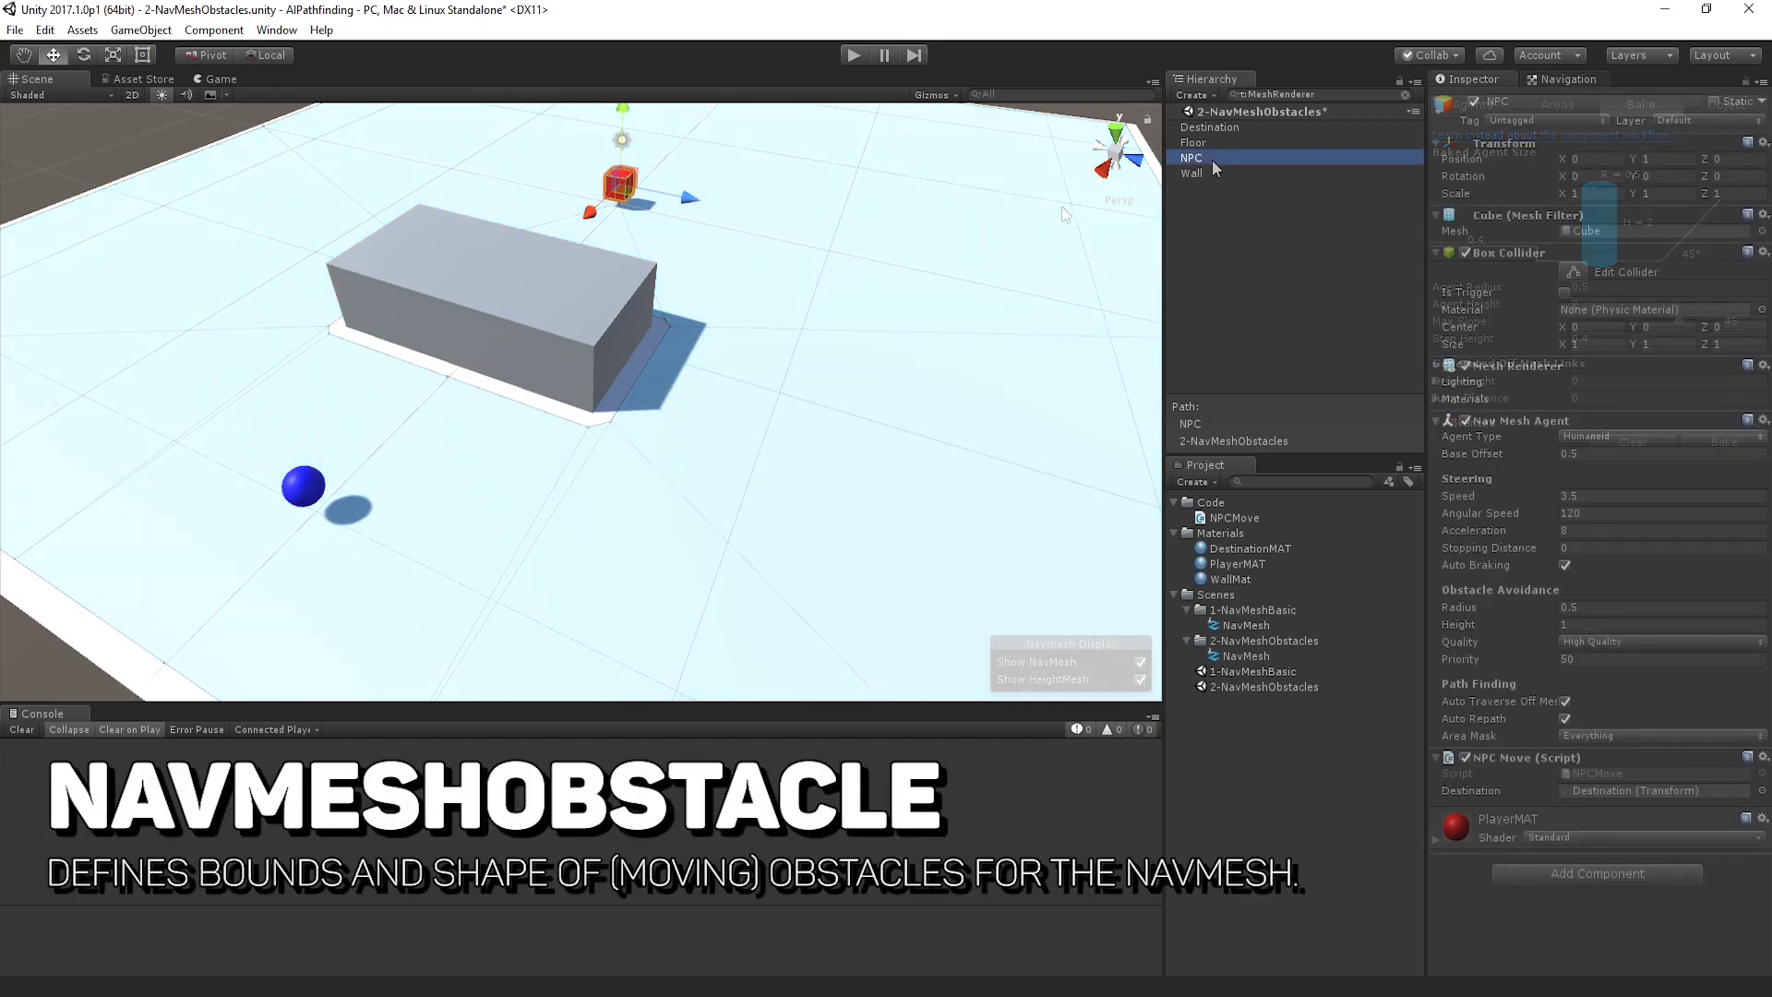
click(1198, 172)
click(1581, 483)
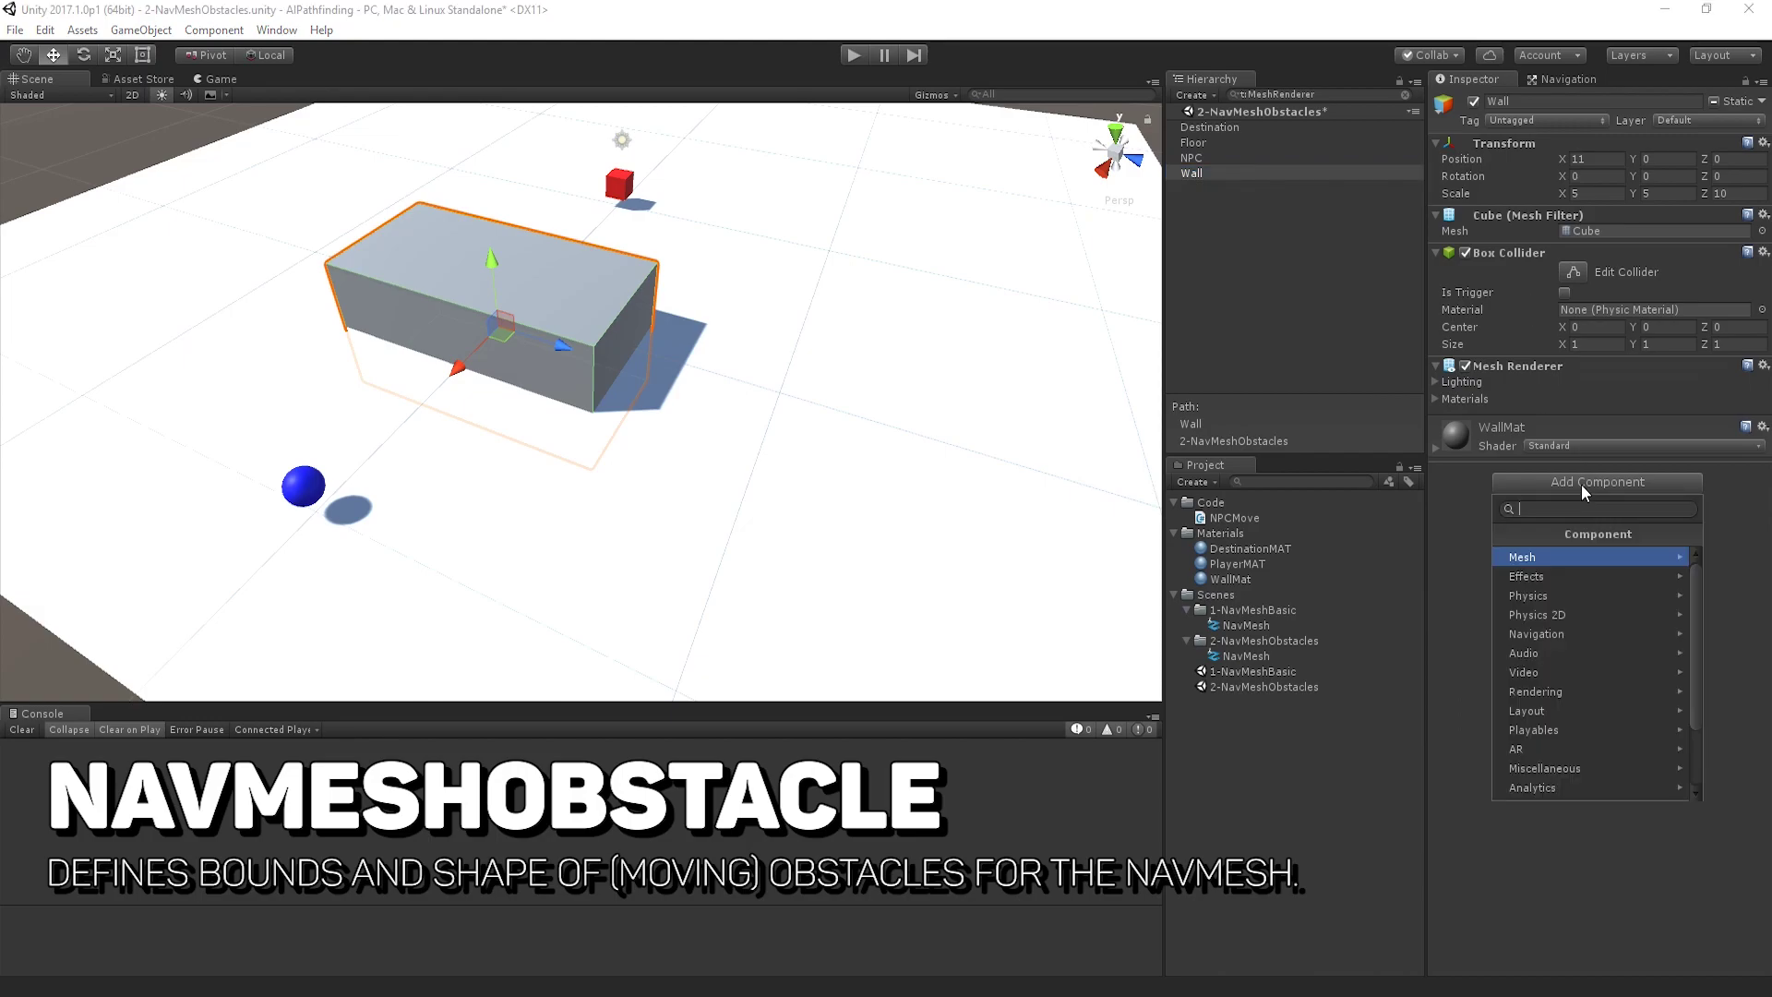
text(NavM)
key(Down)
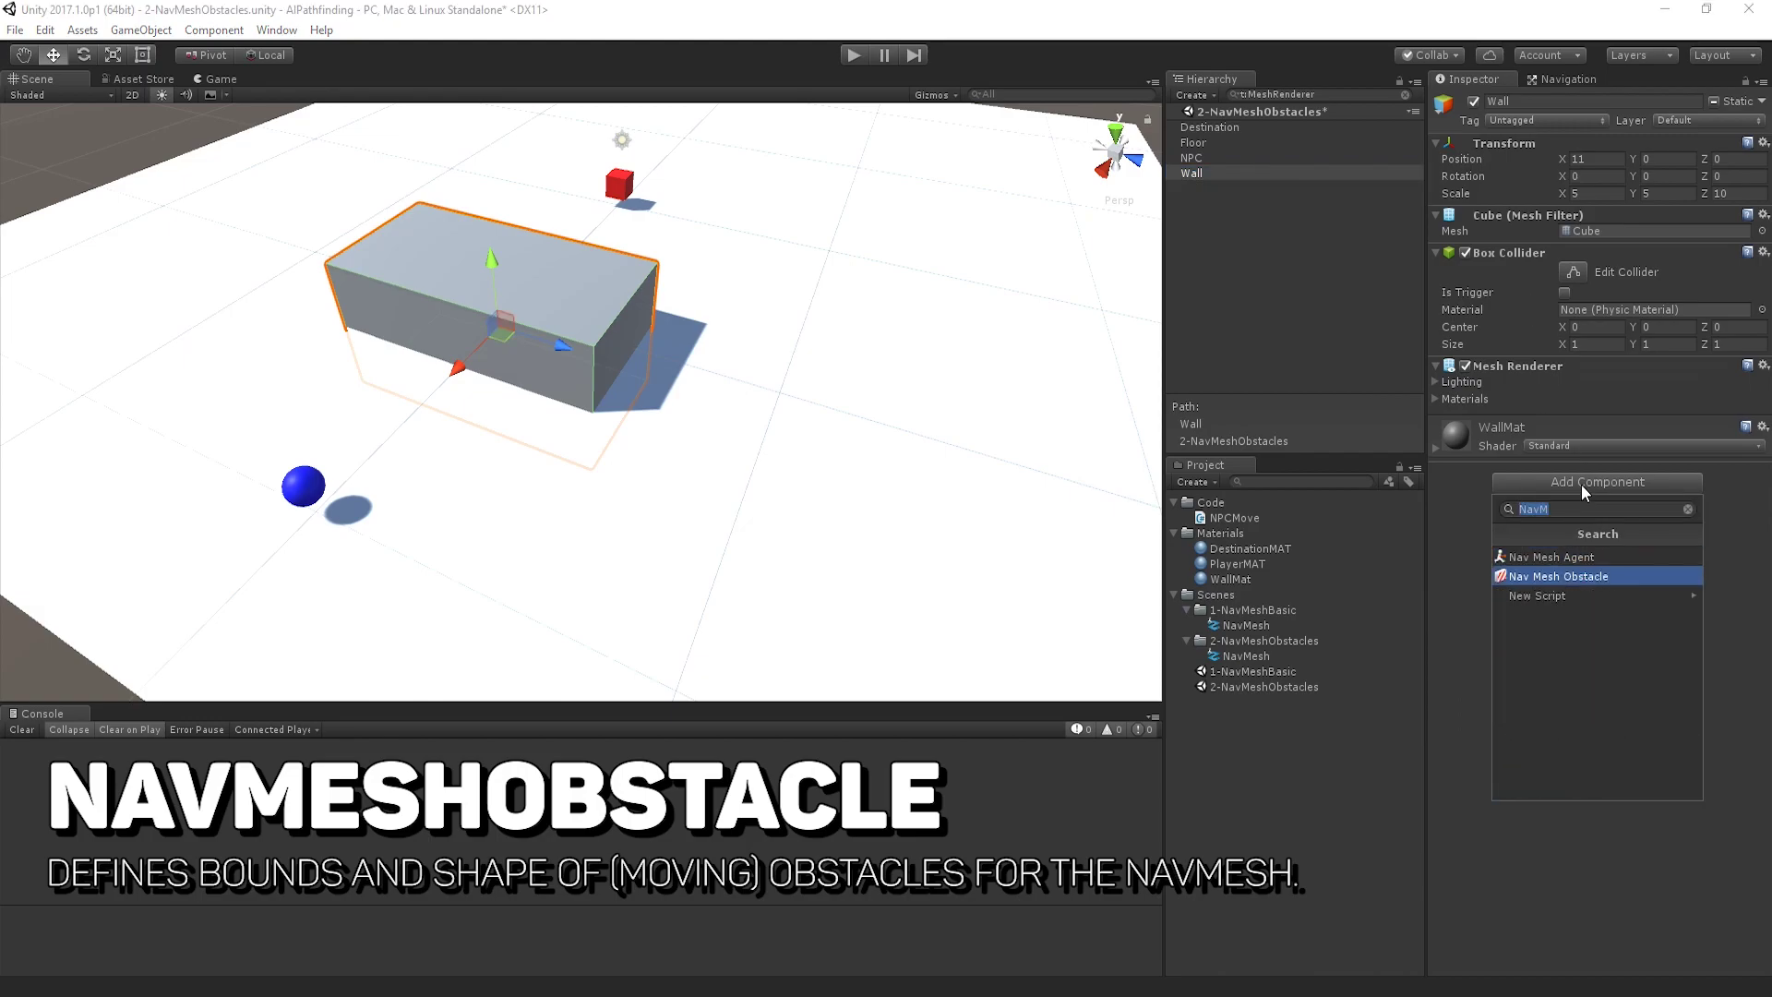
key(Return)
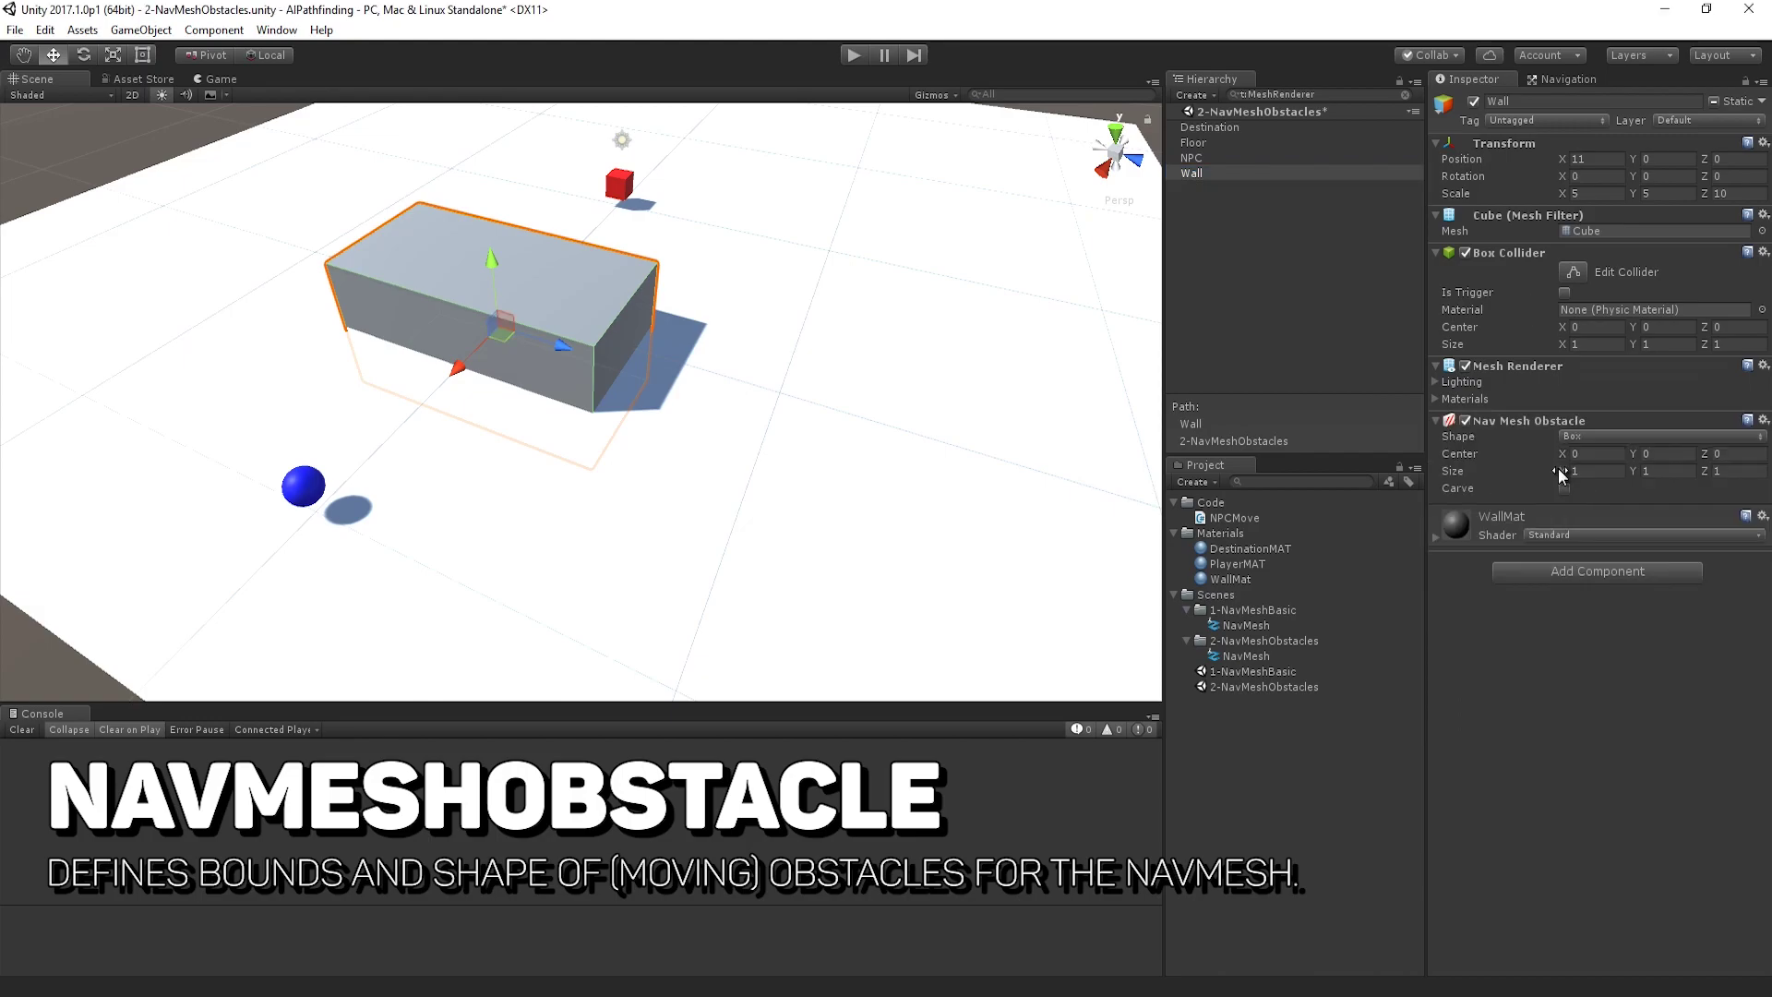
Step: Examine the Nav Mesh Obstacle's bounds in Wireframe shading, with the Wall's Box Collider and Mesh Renderer disabled, by toggling the obstacle component
click(35, 96)
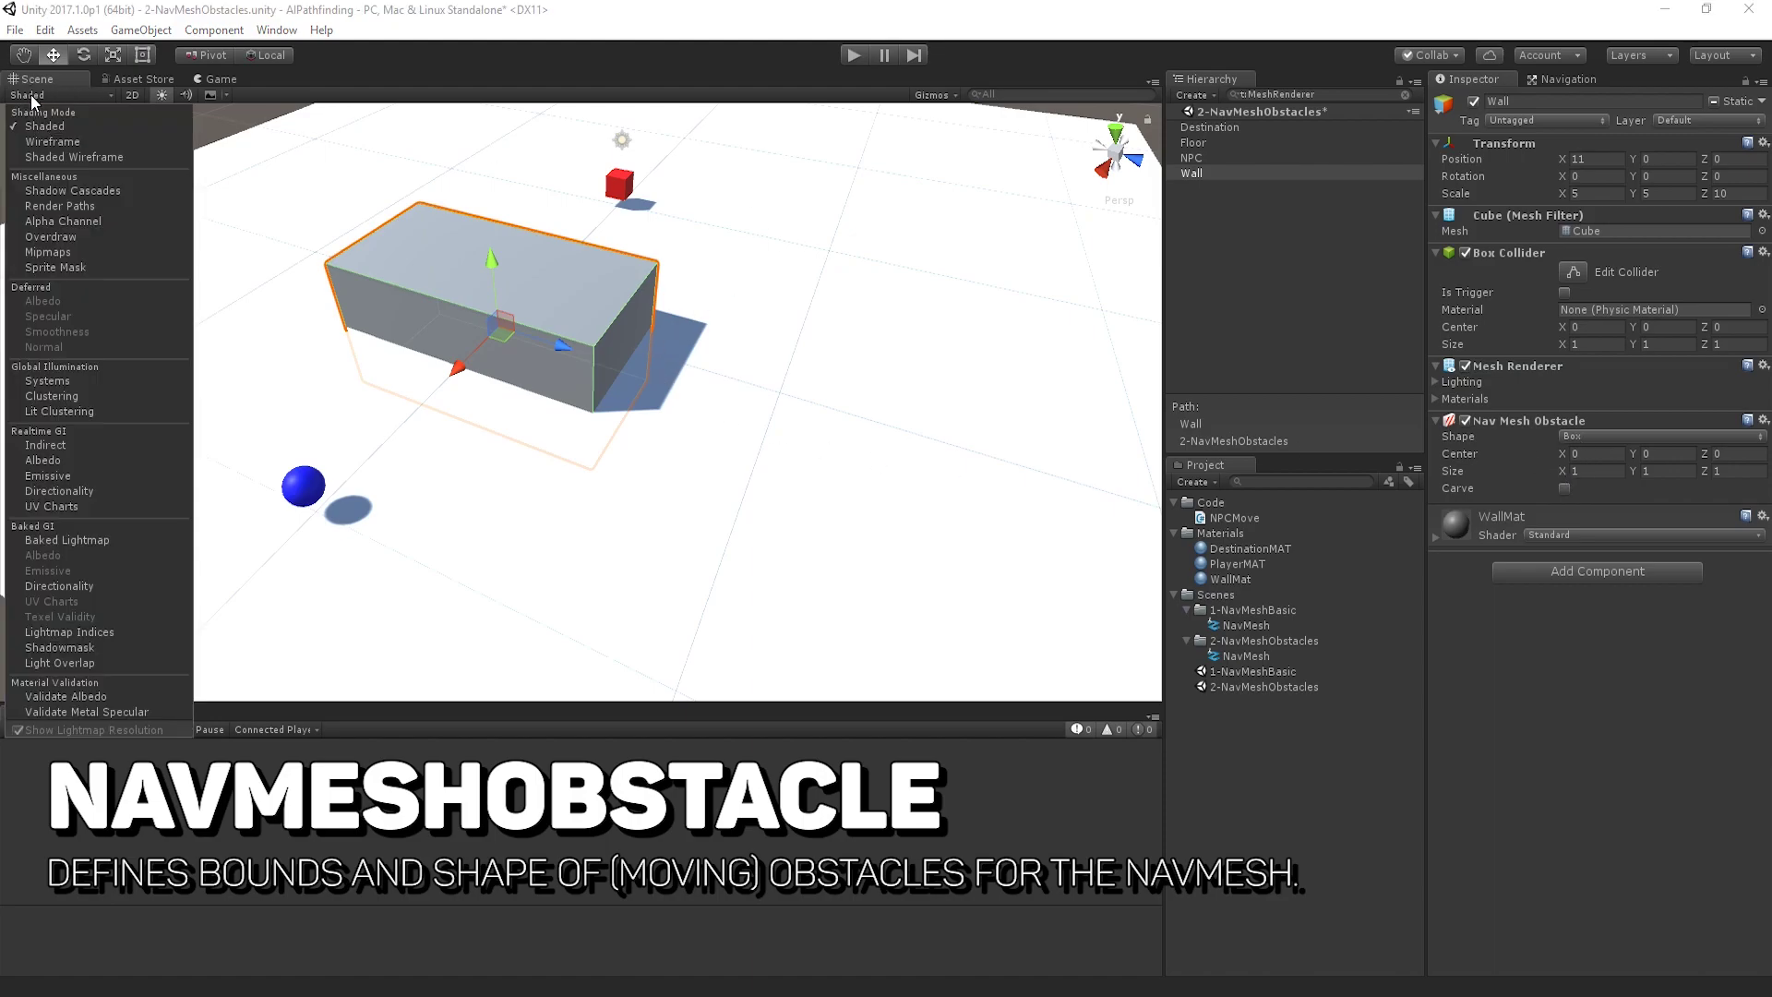
click(53, 141)
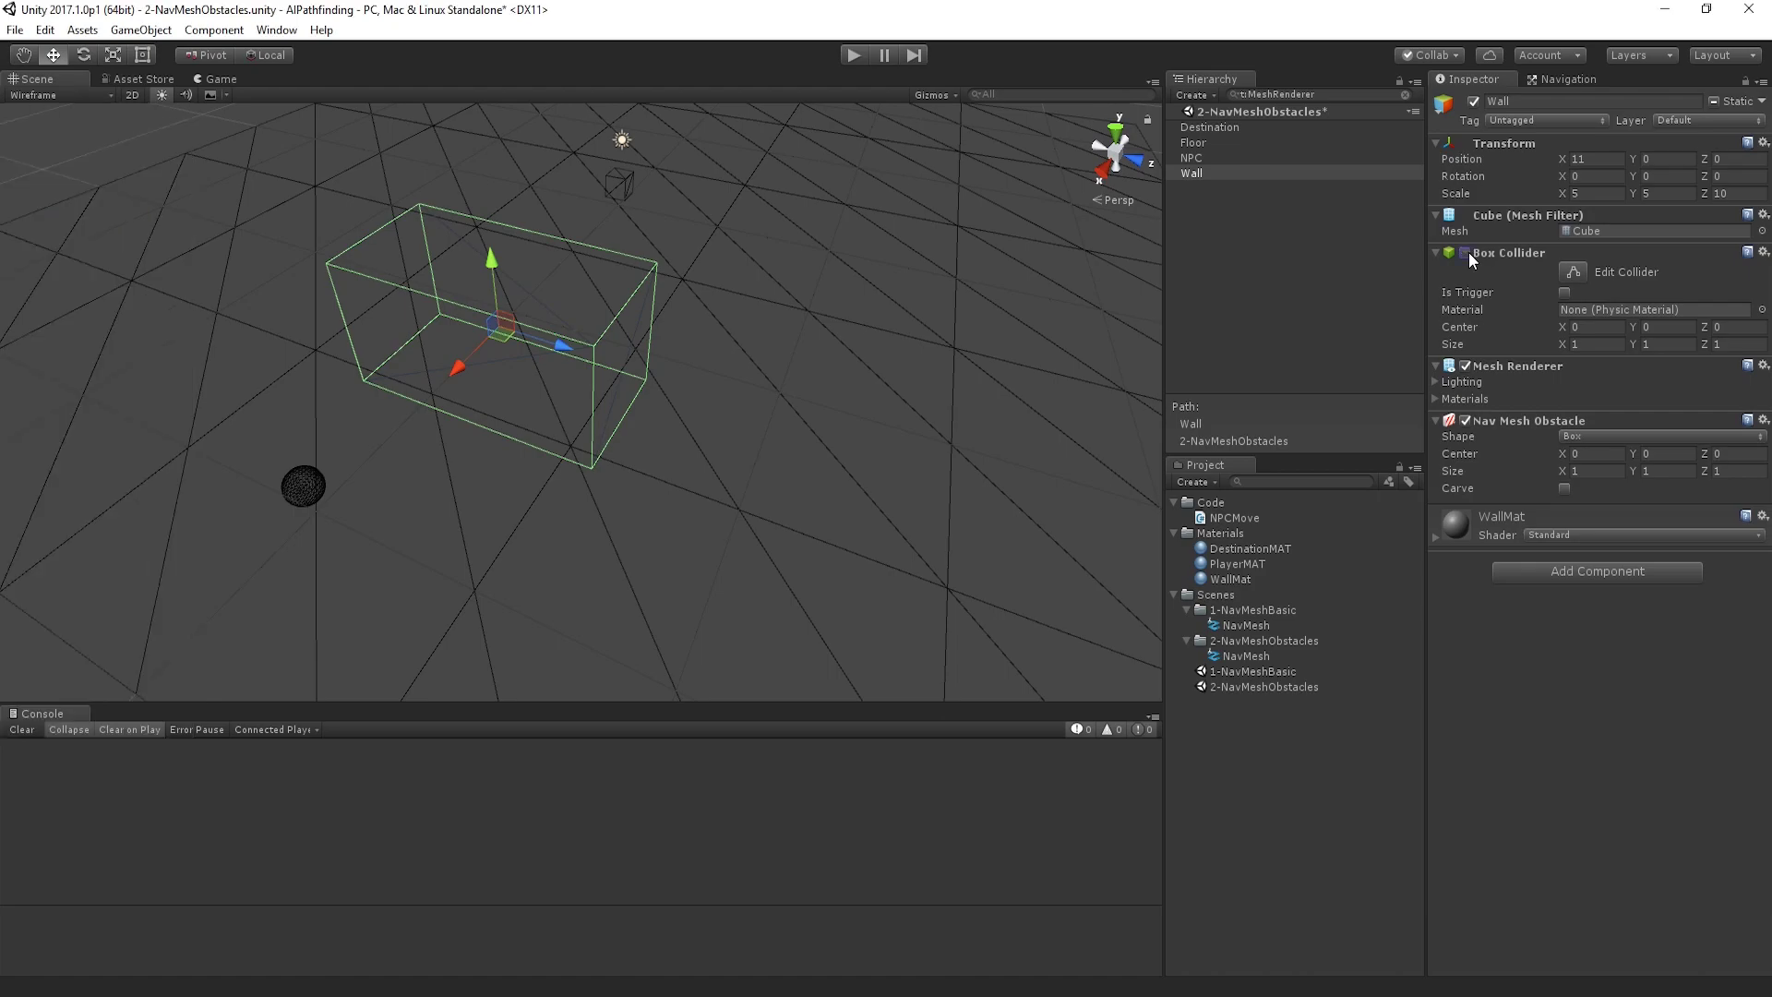
click(1466, 421)
click(1465, 420)
click(1465, 420)
click(1466, 421)
click(1466, 420)
click(1466, 420)
click(1465, 420)
click(1466, 420)
Step: Restore Shaded display and re-enable the Wall's Box Collider and Mesh Renderer
click(48, 95)
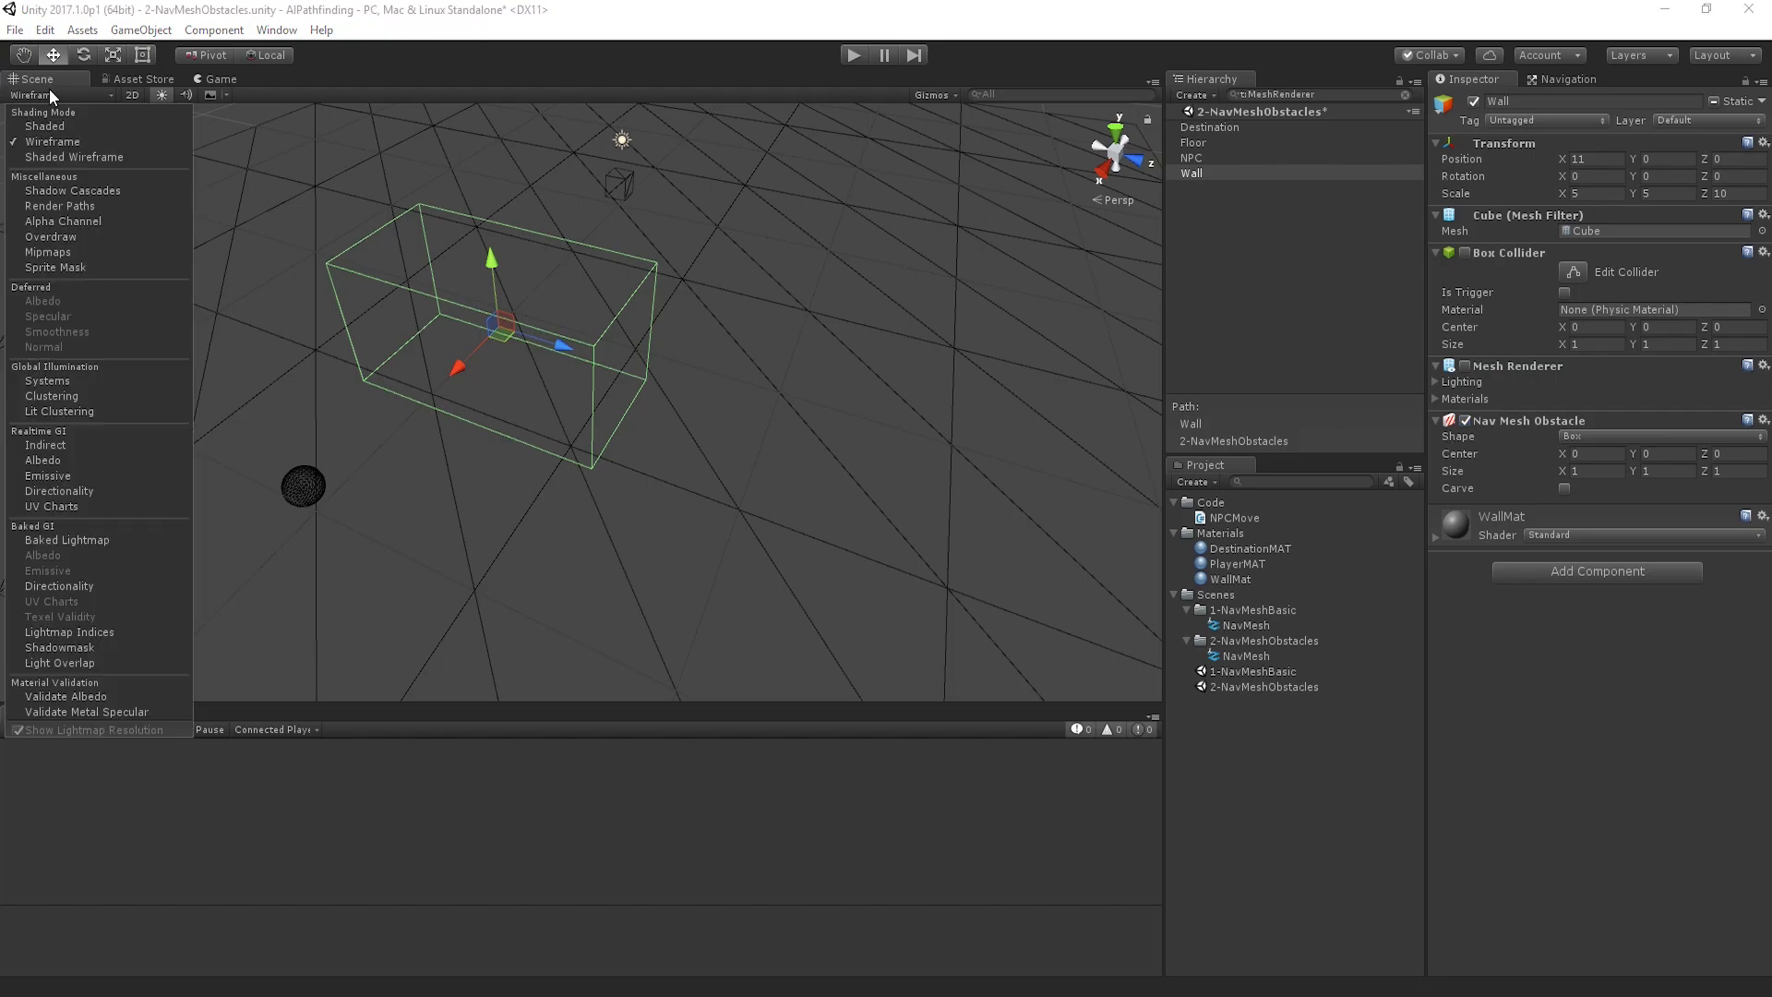
click(44, 125)
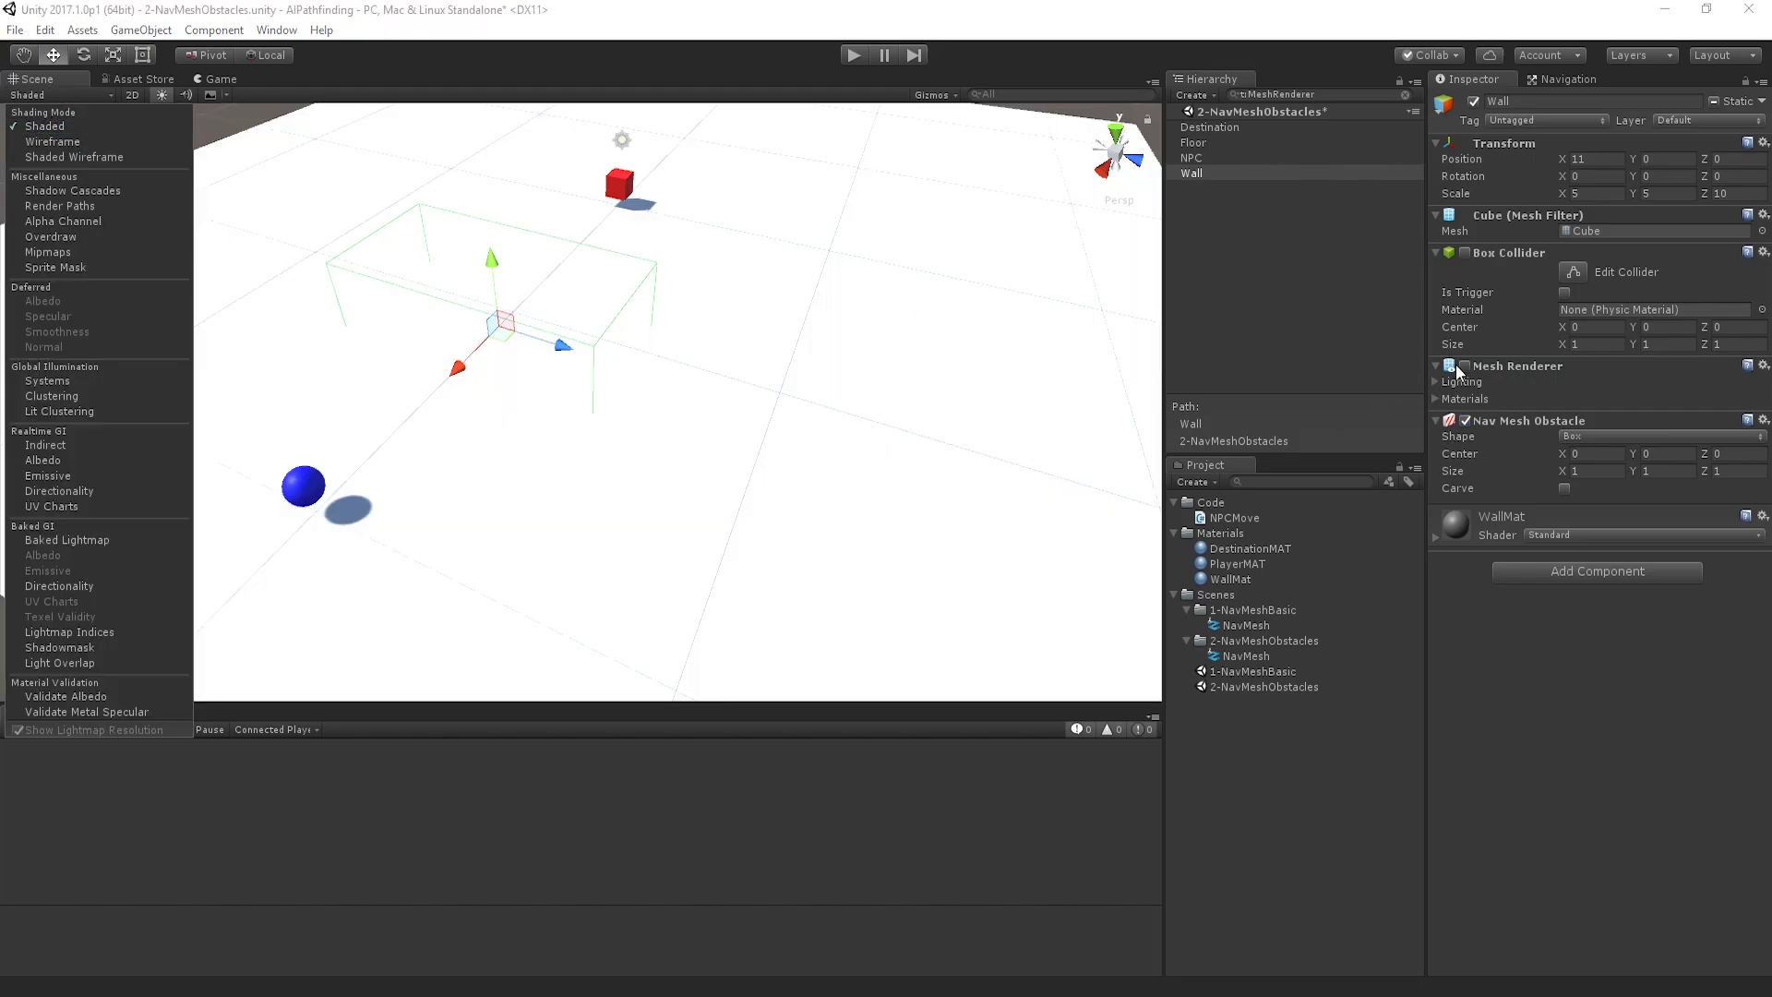
click(1471, 269)
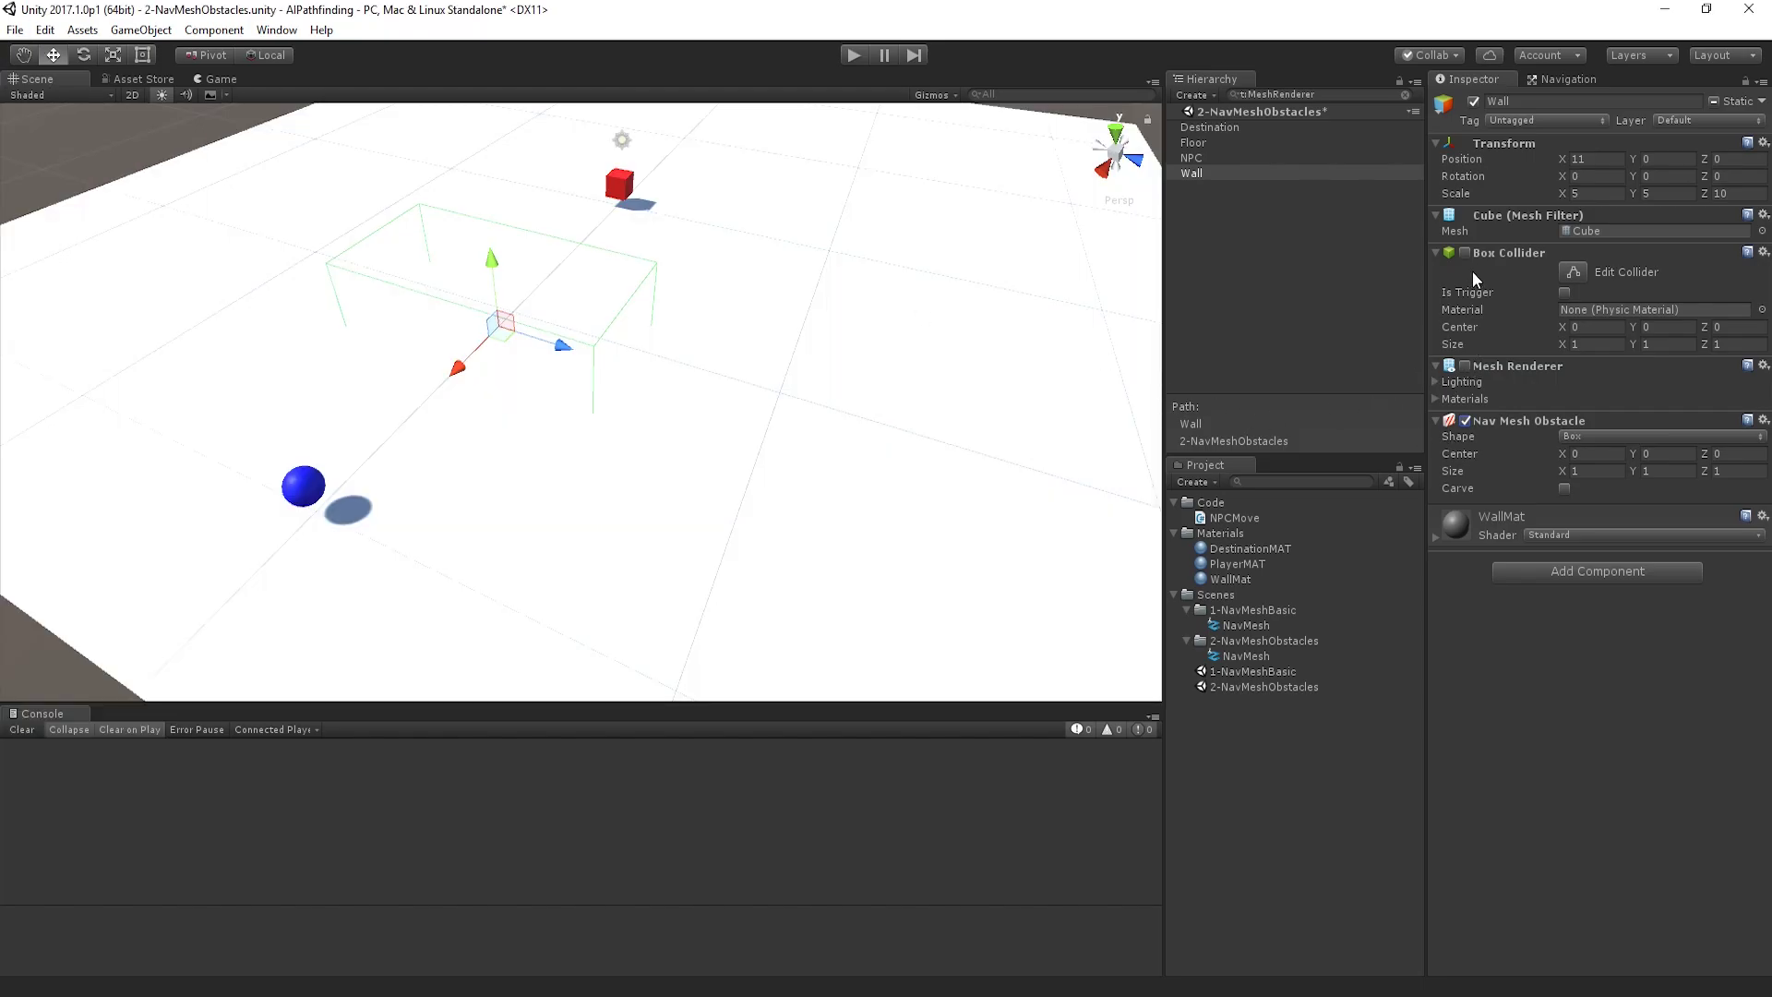
click(1465, 365)
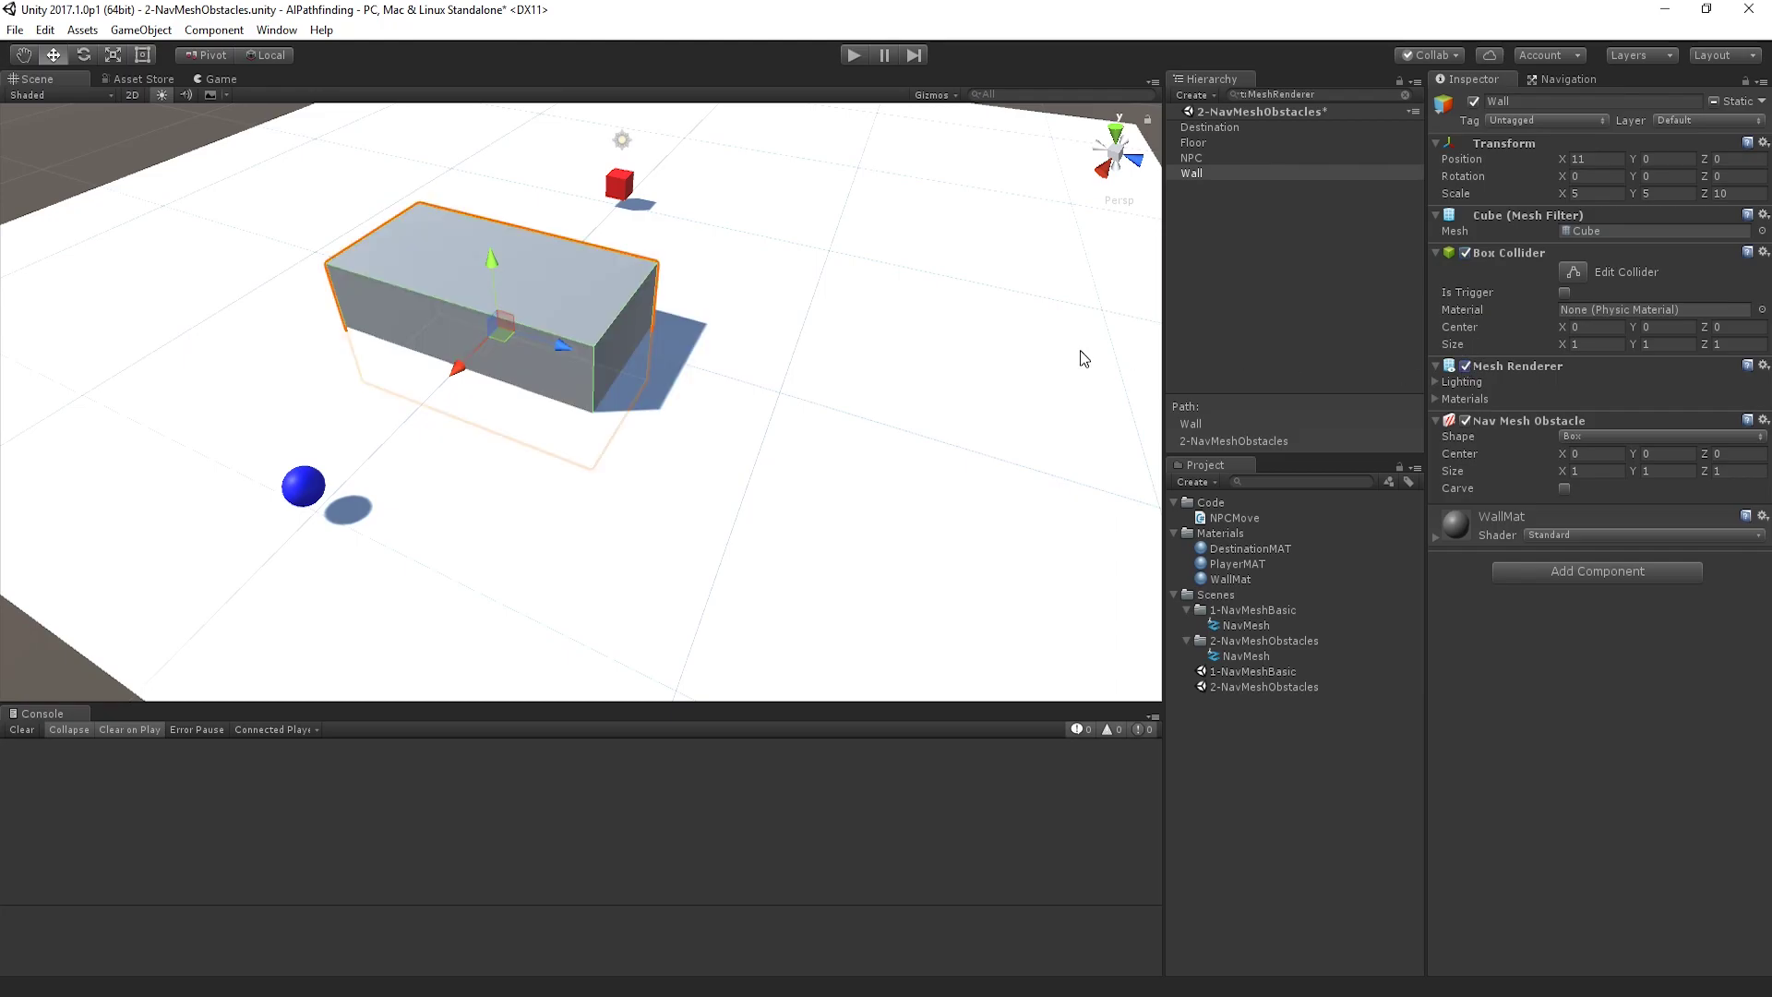
Step: Set the size of the Wall's Nav Mesh Obstacle to 1.5 in X and 1.5 in Z
click(1606, 467)
text(1.5)
key(Tab)
key(Tab)
text(1.5)
alt+drag(791, 411, 496, 297)
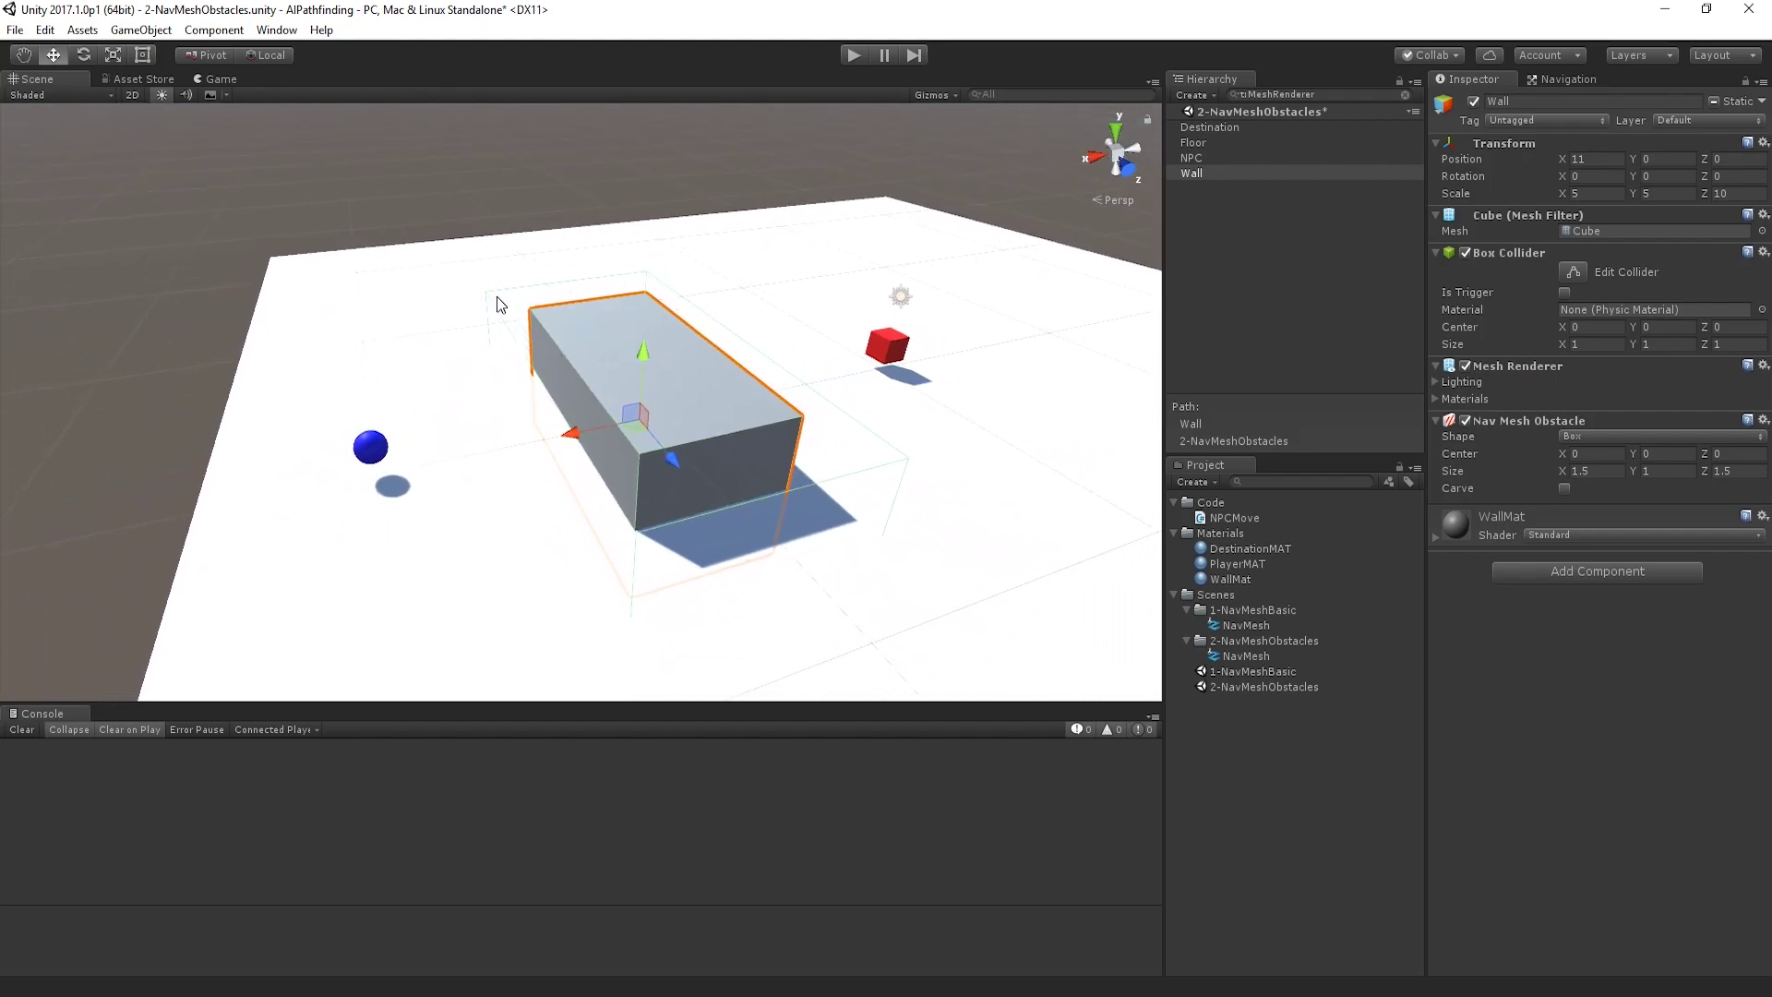
Step: Compare the obstacle's bounds with the wall in Wireframe shading, return to Shaded, and view the baked NavMesh around it
click(48, 95)
click(51, 142)
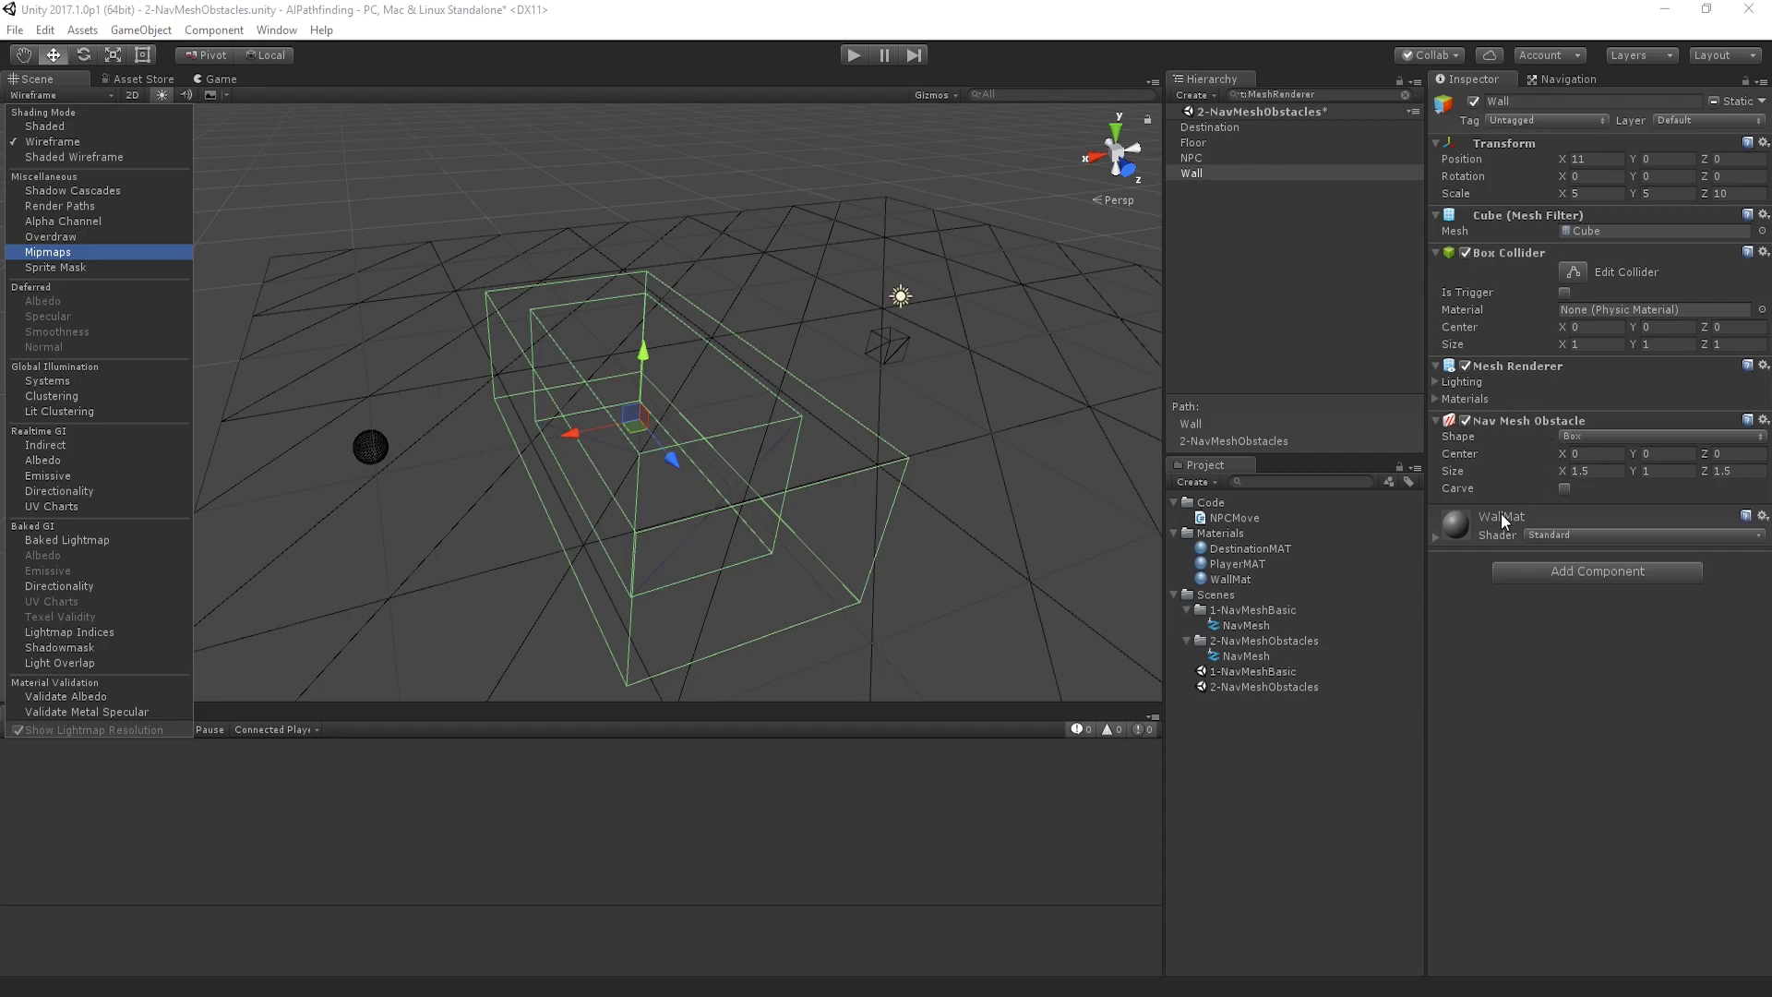
click(55, 125)
click(1575, 80)
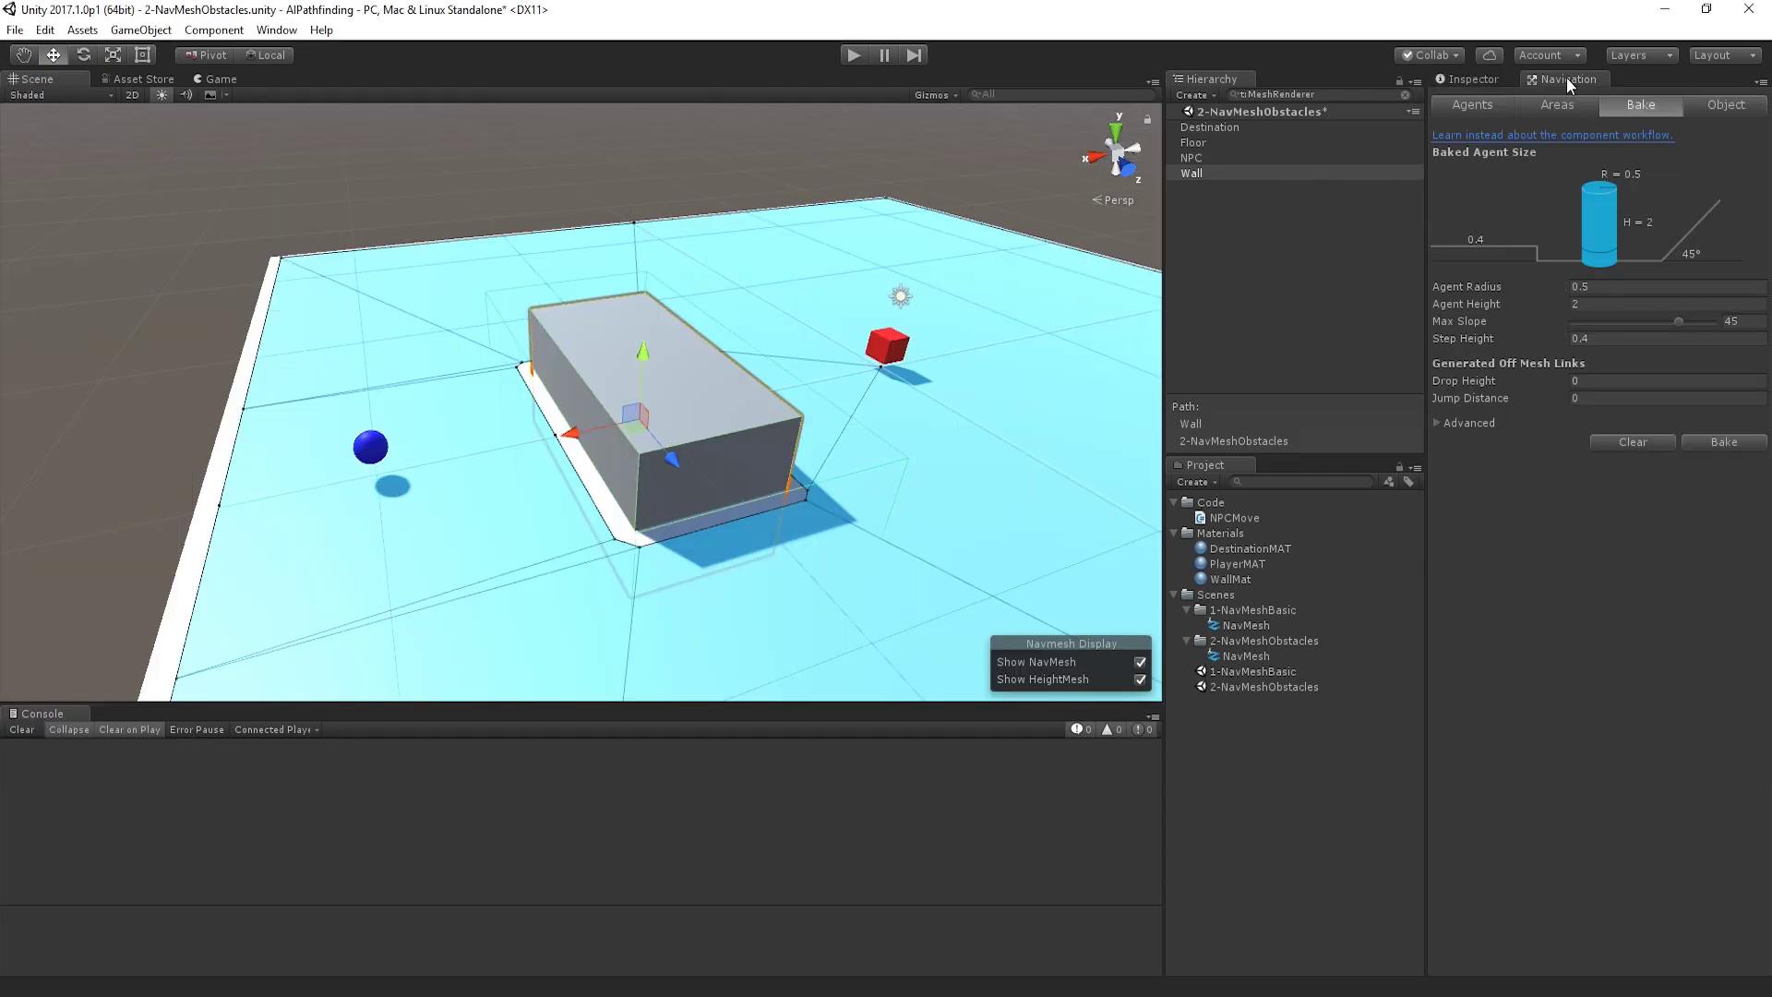
Step: Bake the scene's NavMesh again with the Floor selected and check the walkable area around the wall
click(1232, 140)
click(1735, 444)
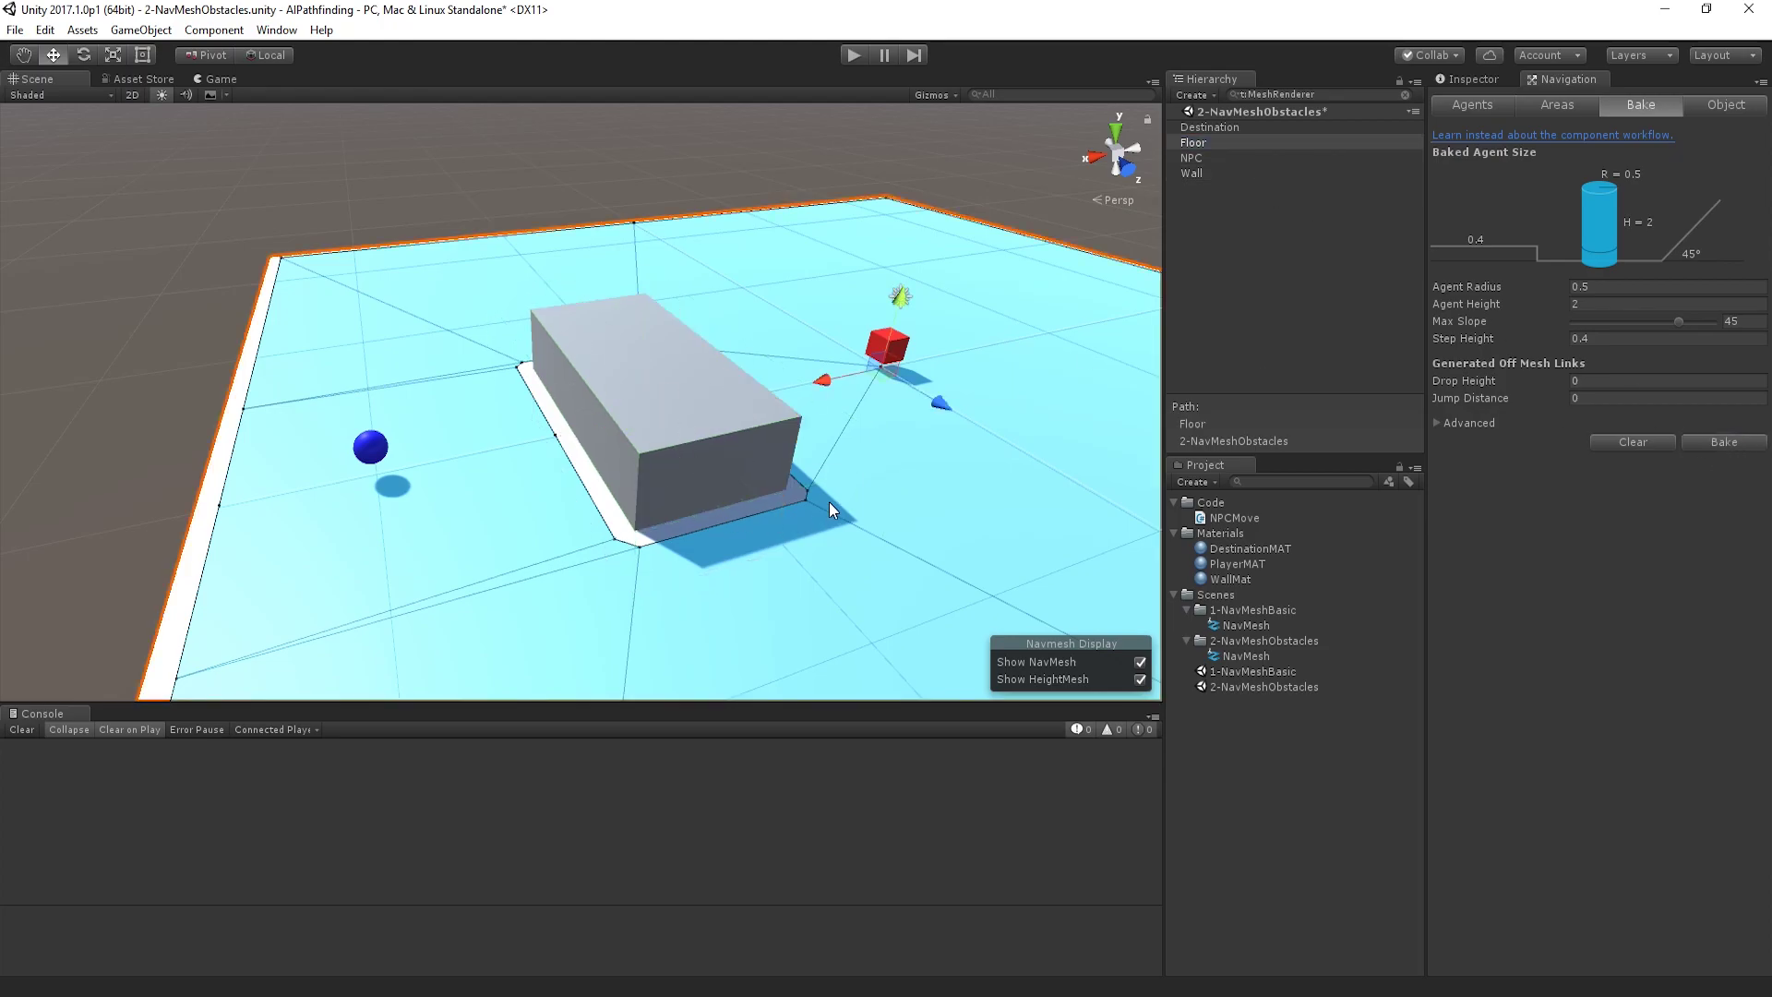
click(1196, 157)
Step: Enable Carve on the Wall's Nav Mesh Obstacle and view the NavMesh around the wall
click(1207, 175)
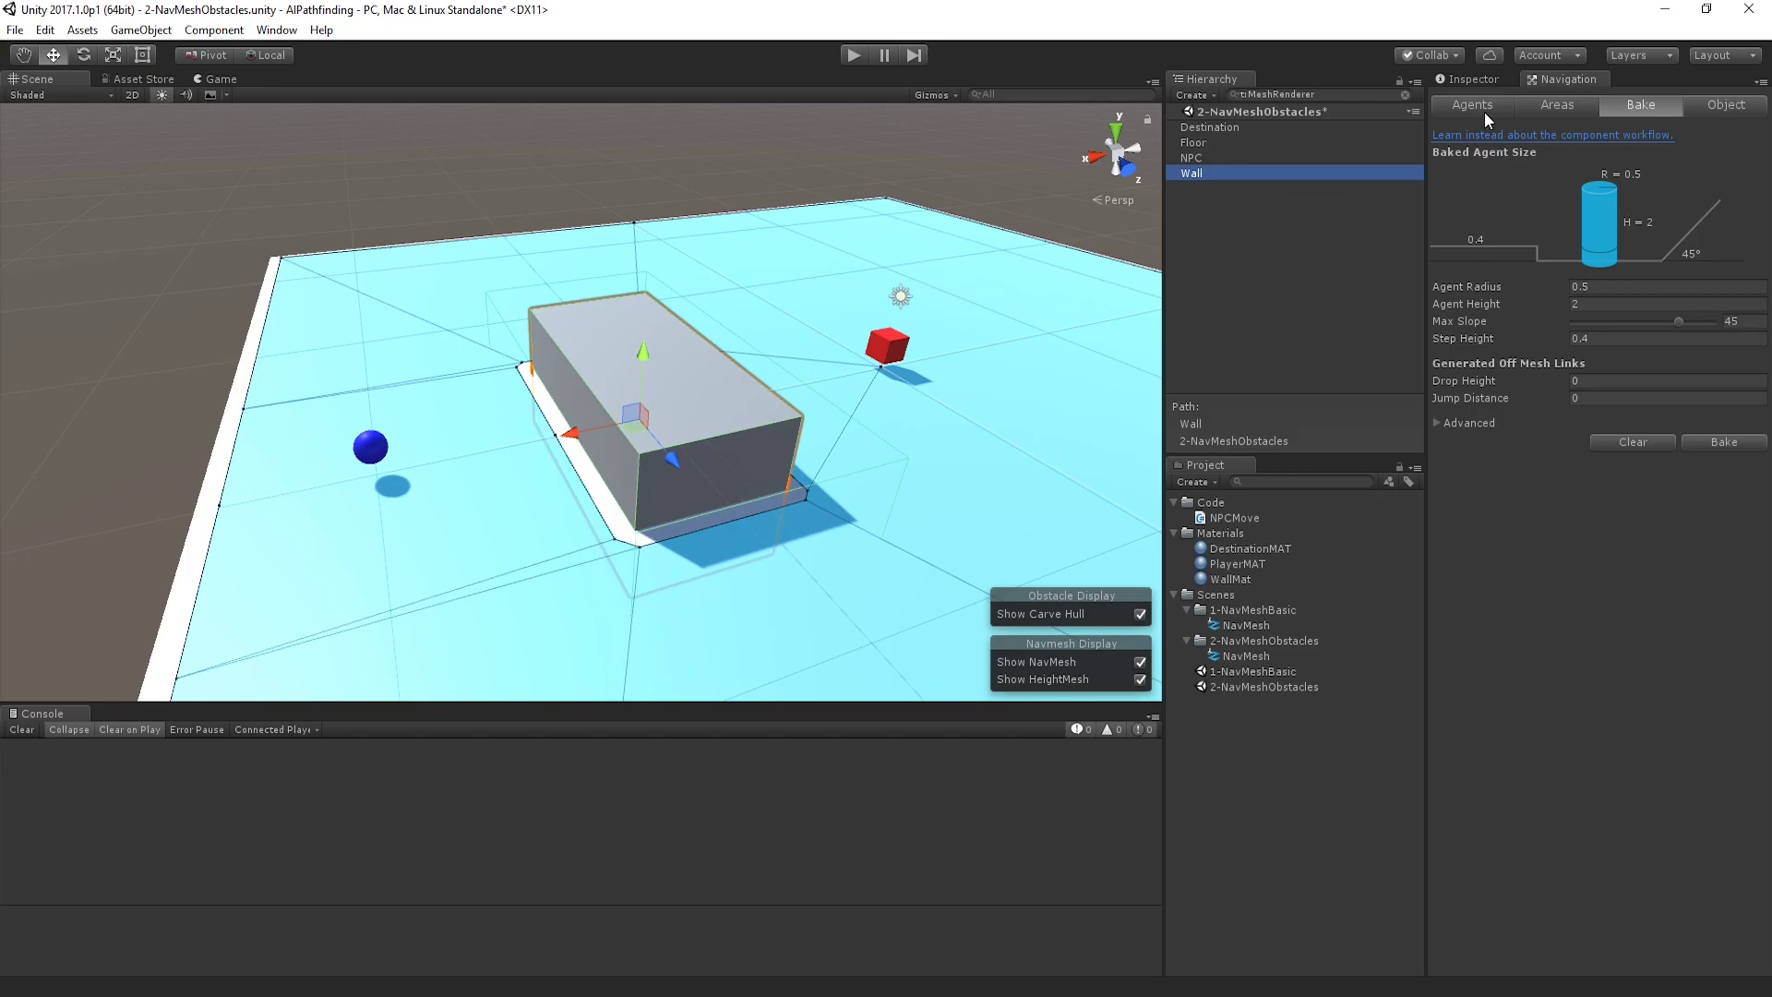
click(1461, 79)
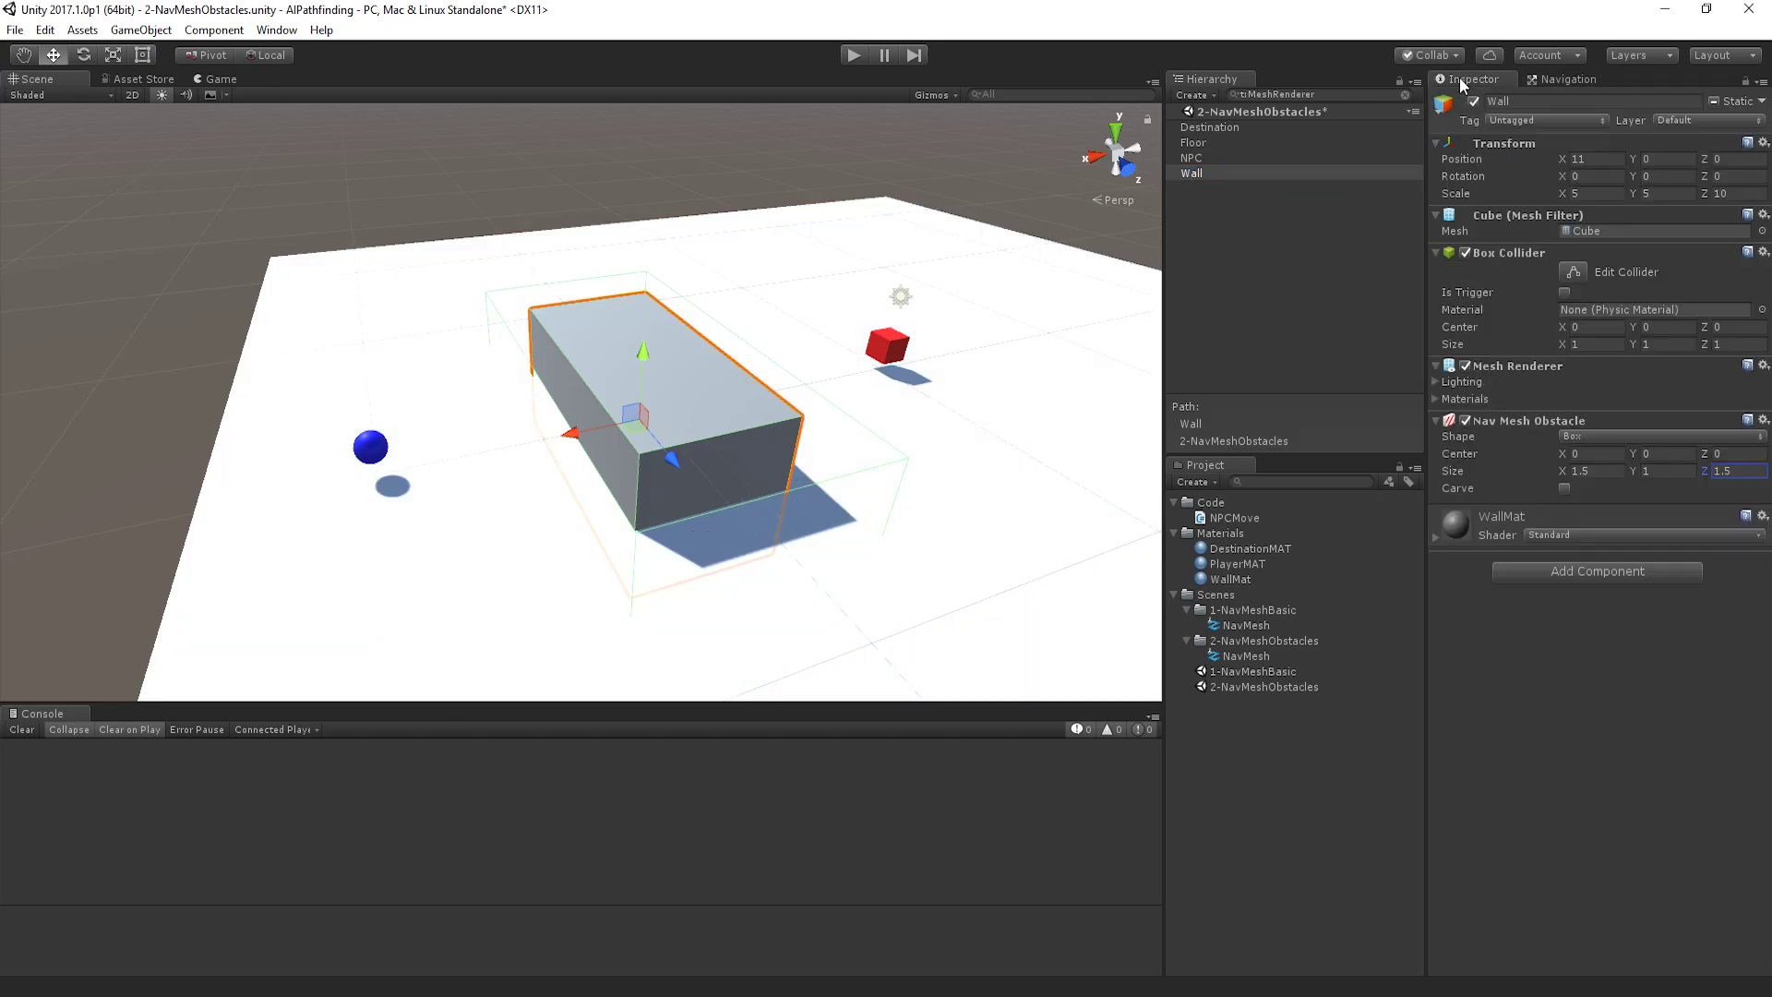
click(1569, 485)
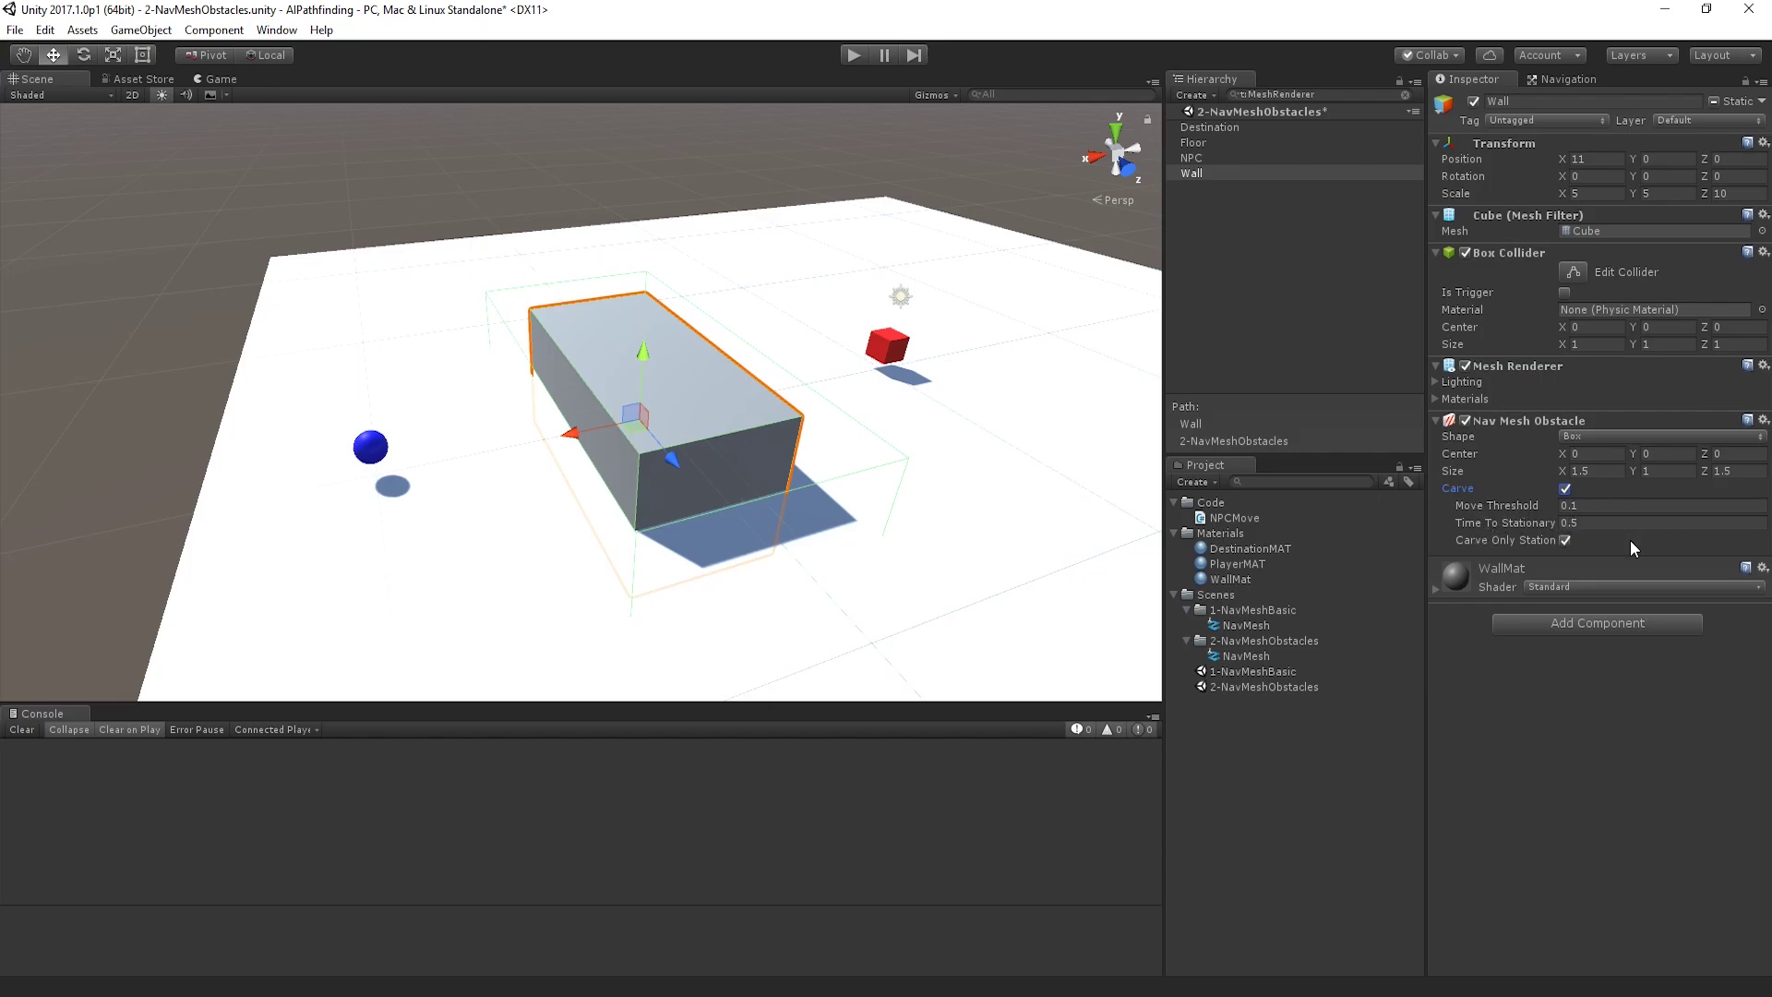
click(1564, 540)
click(1559, 79)
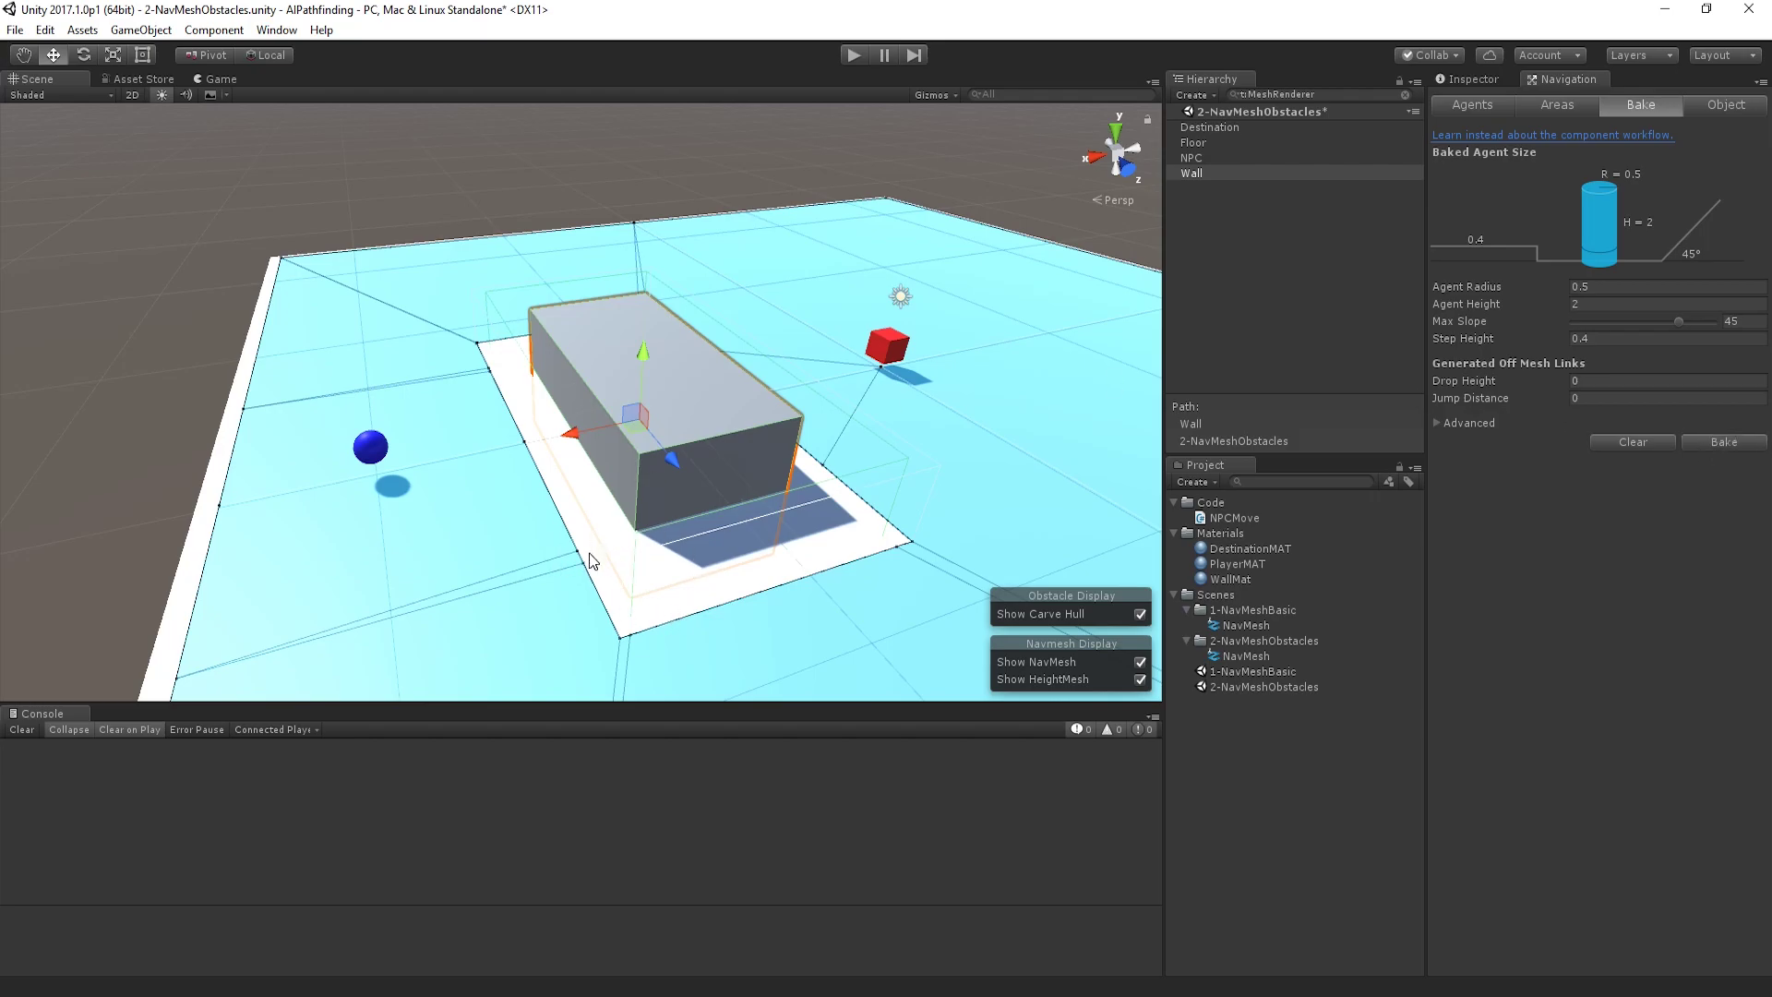
alt+drag(593, 563, 495, 574)
Step: Play the scene with carving enabled, watch the NPC's route around the wall in the Scene view, and stop playback
click(1193, 158)
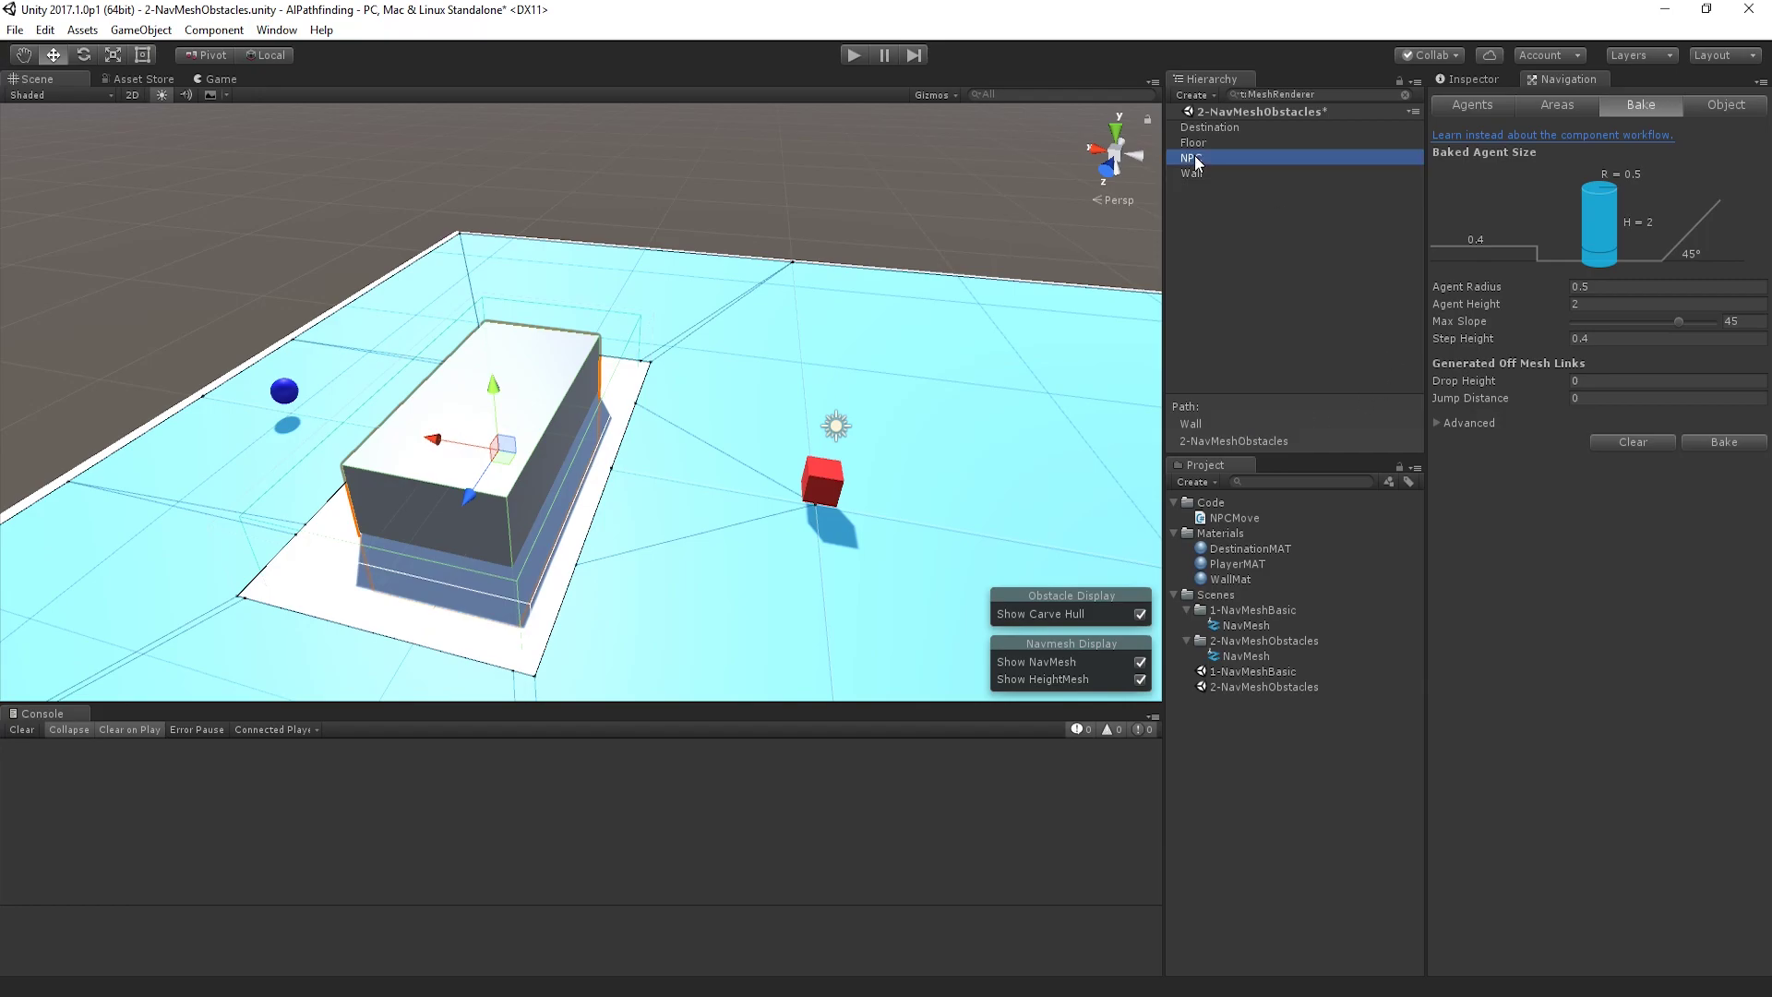
click(1246, 179)
click(1482, 80)
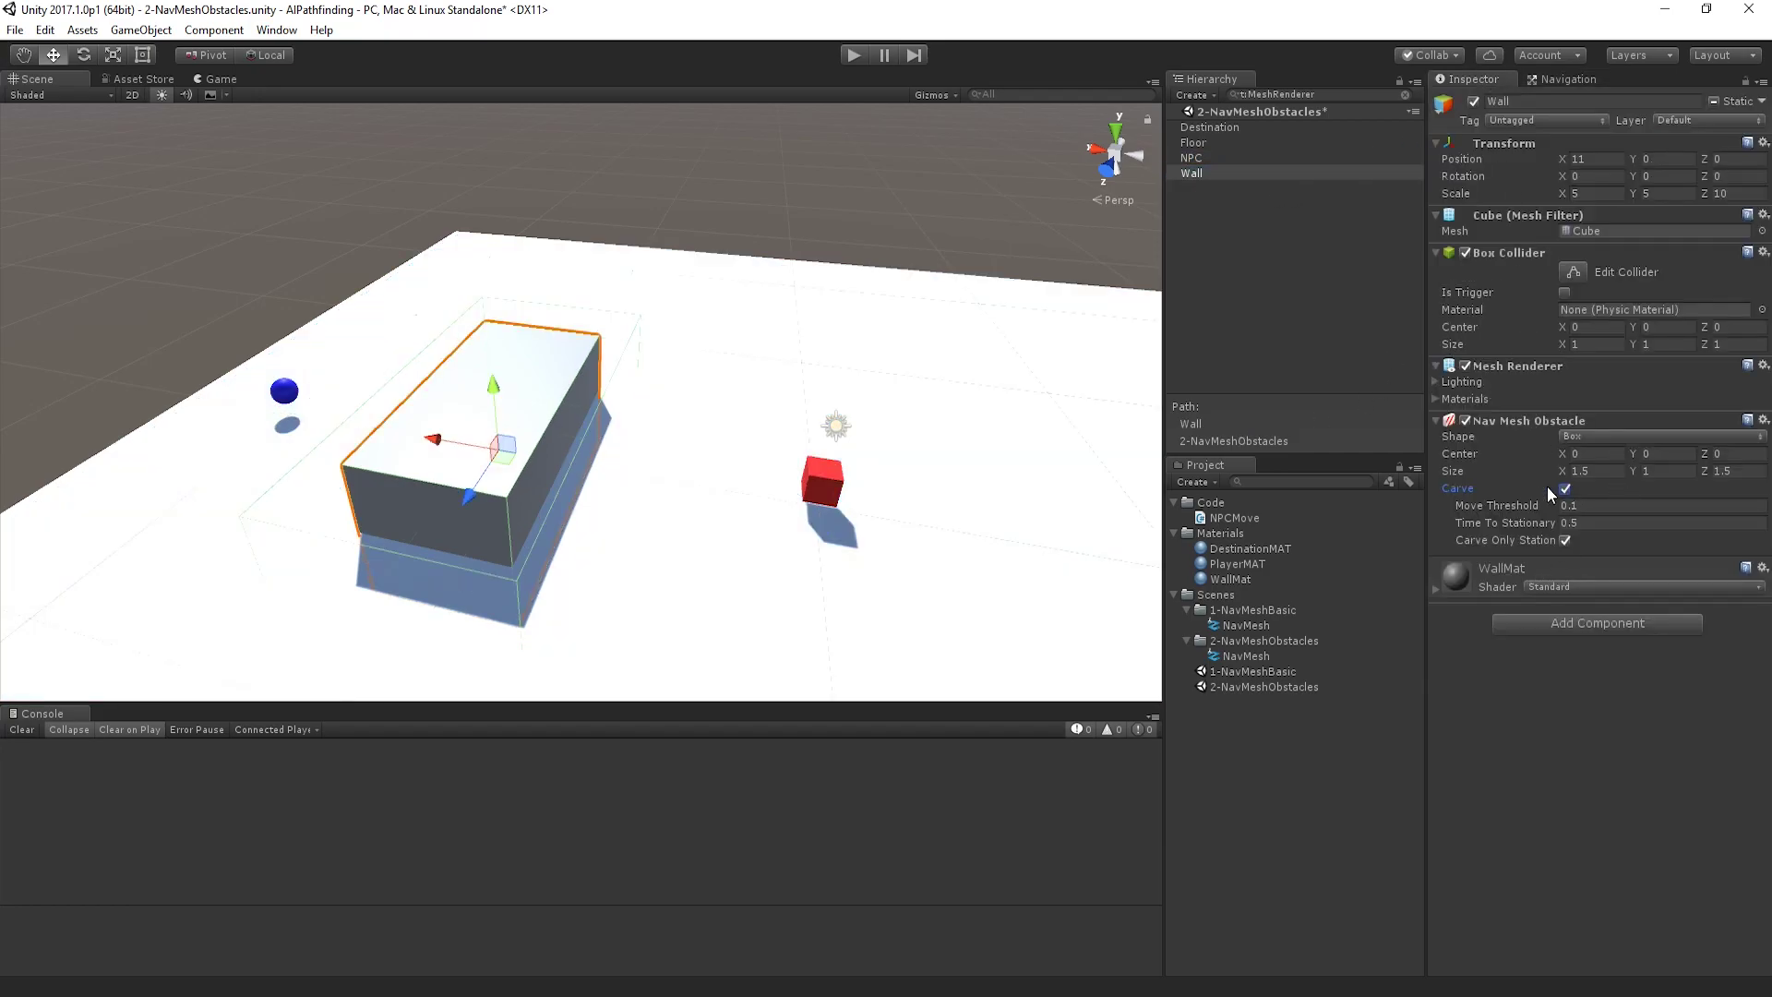
click(857, 55)
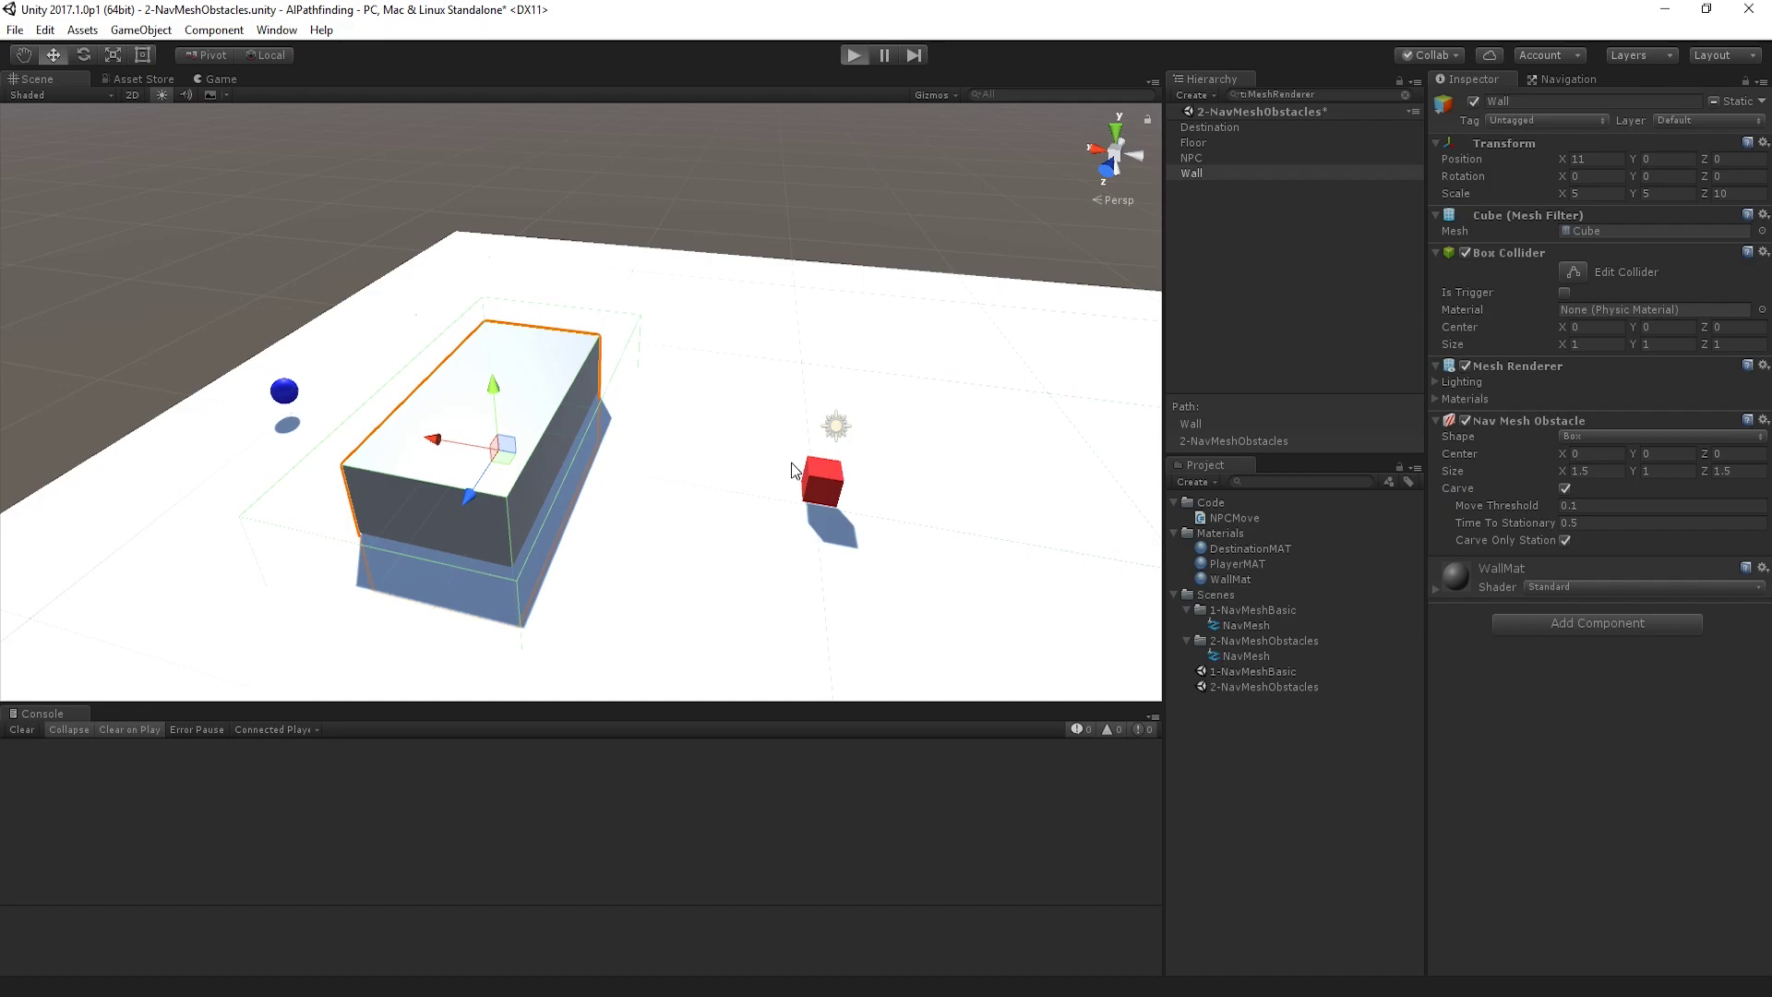
click(32, 78)
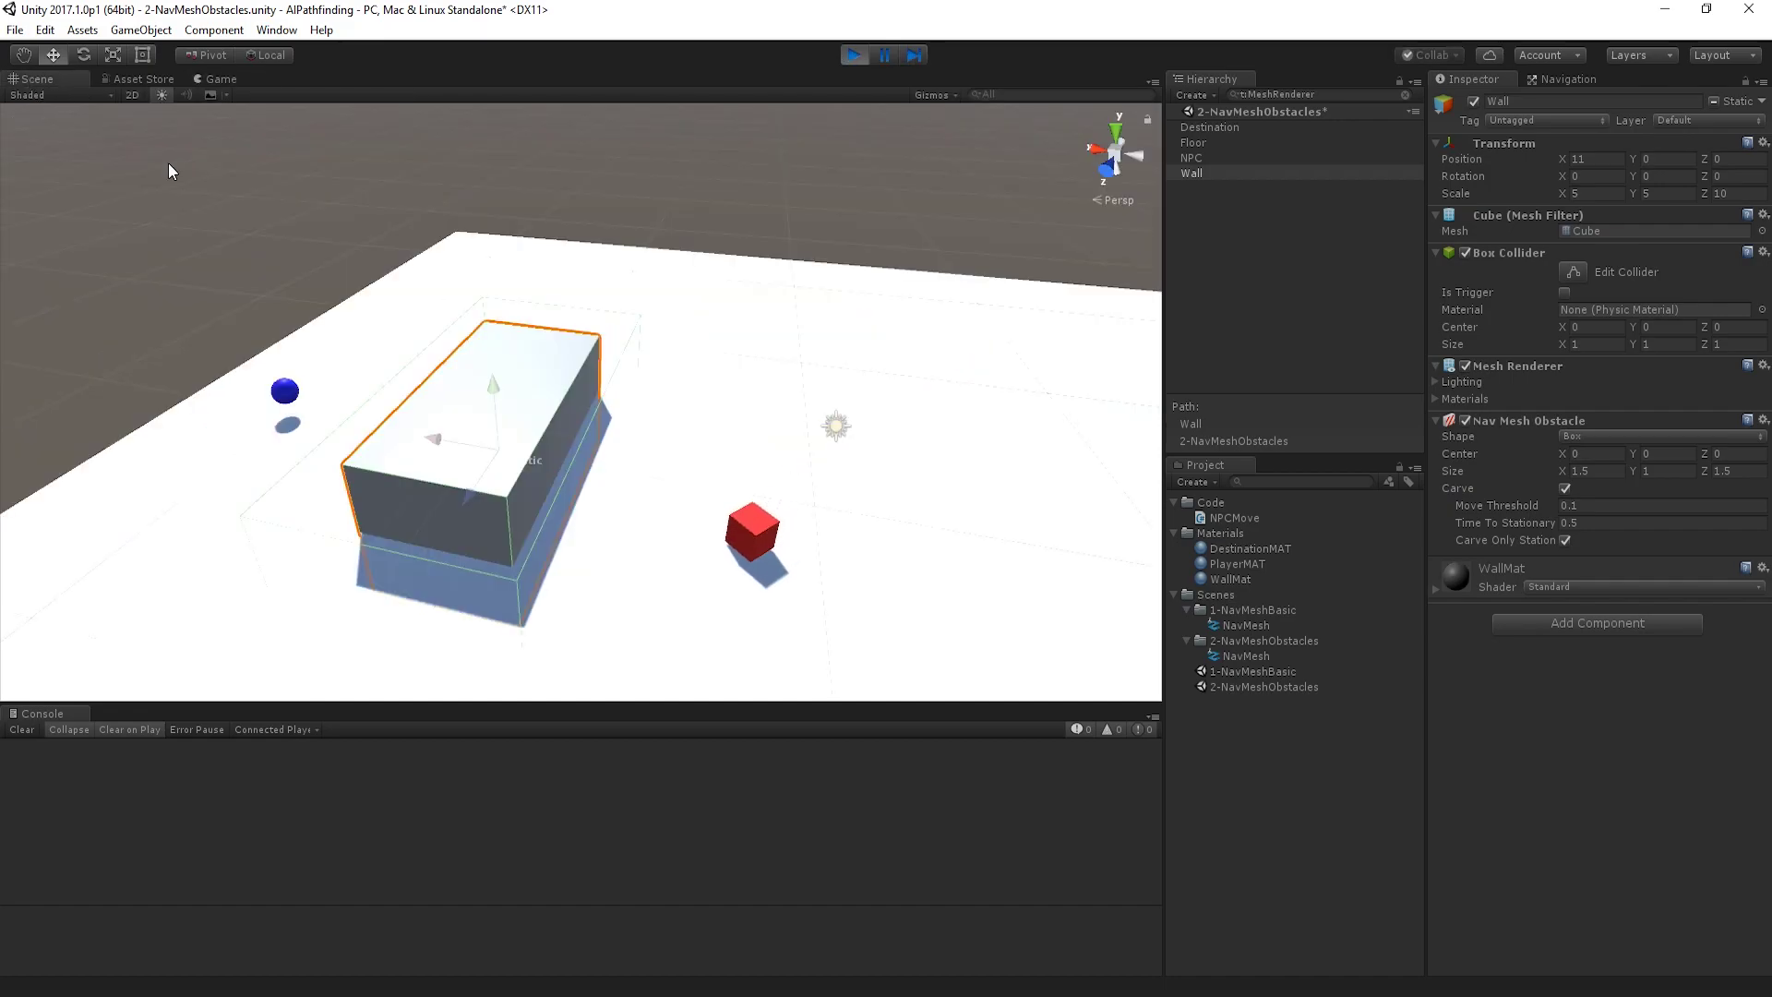
alt+drag(721, 466, 977, 557)
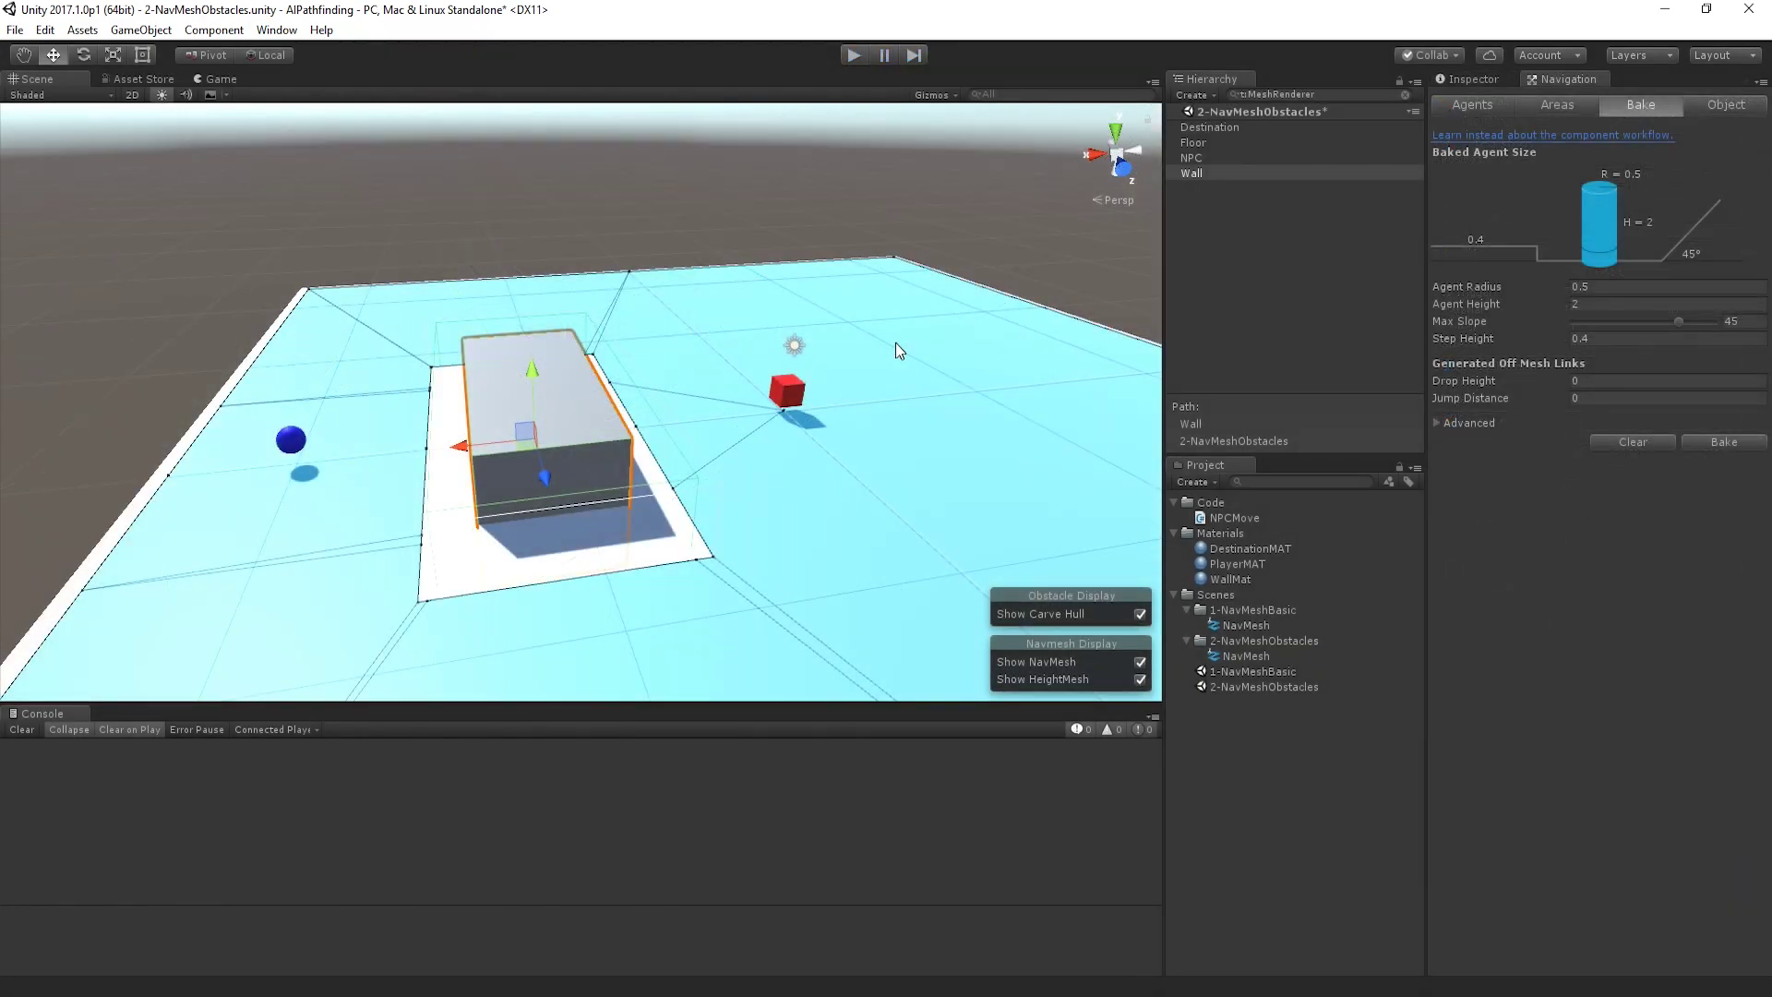
Step: Set the Wall's Nav Mesh Obstacle shape to Capsule with a radius of 0.7 and view its carved area
click(1490, 80)
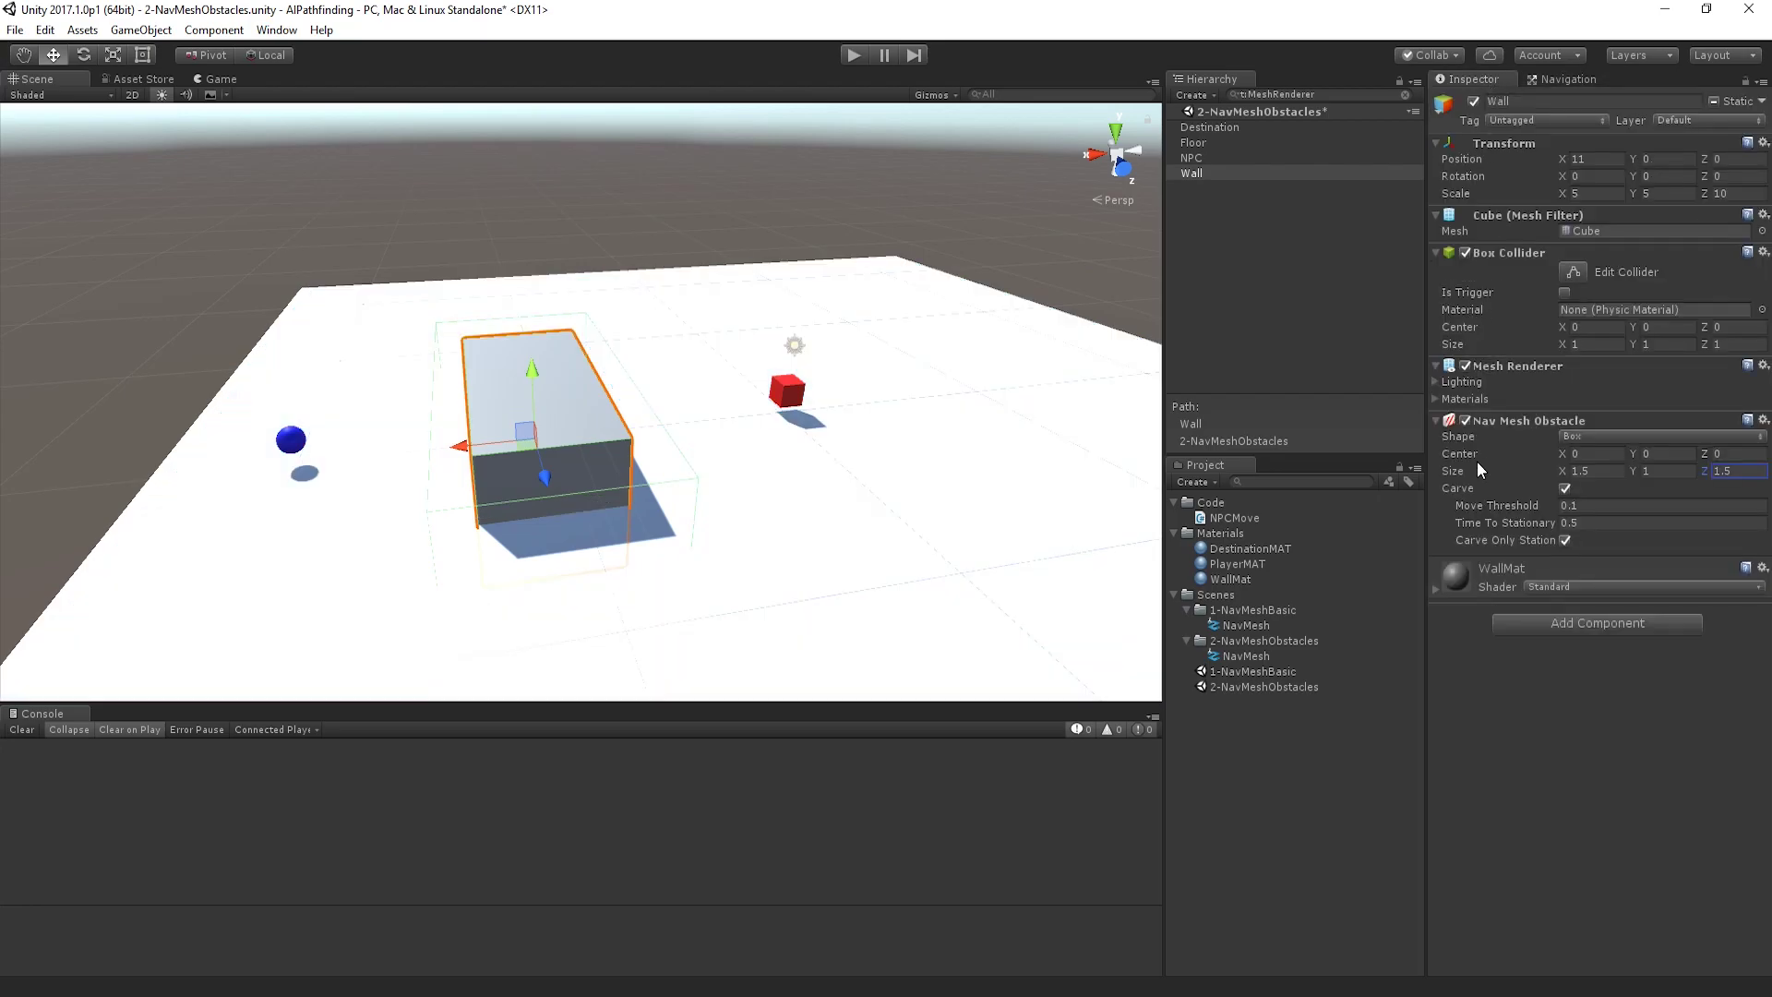
click(1582, 437)
click(1593, 457)
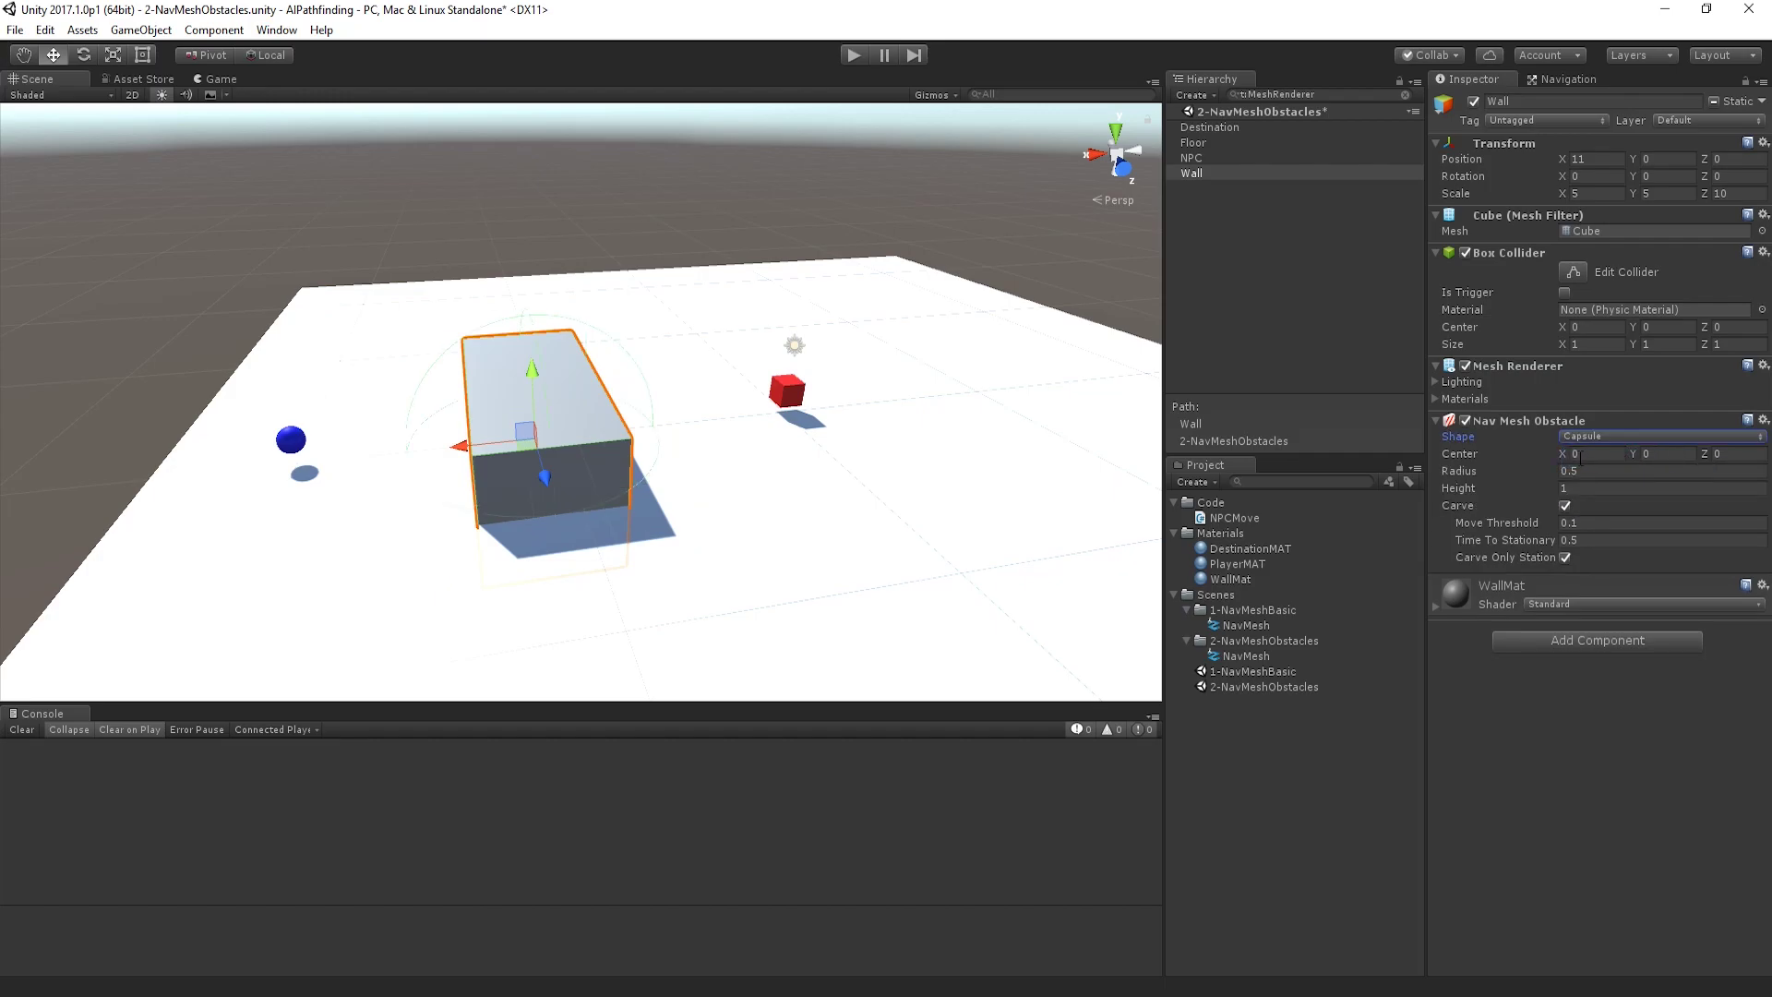
click(1585, 471)
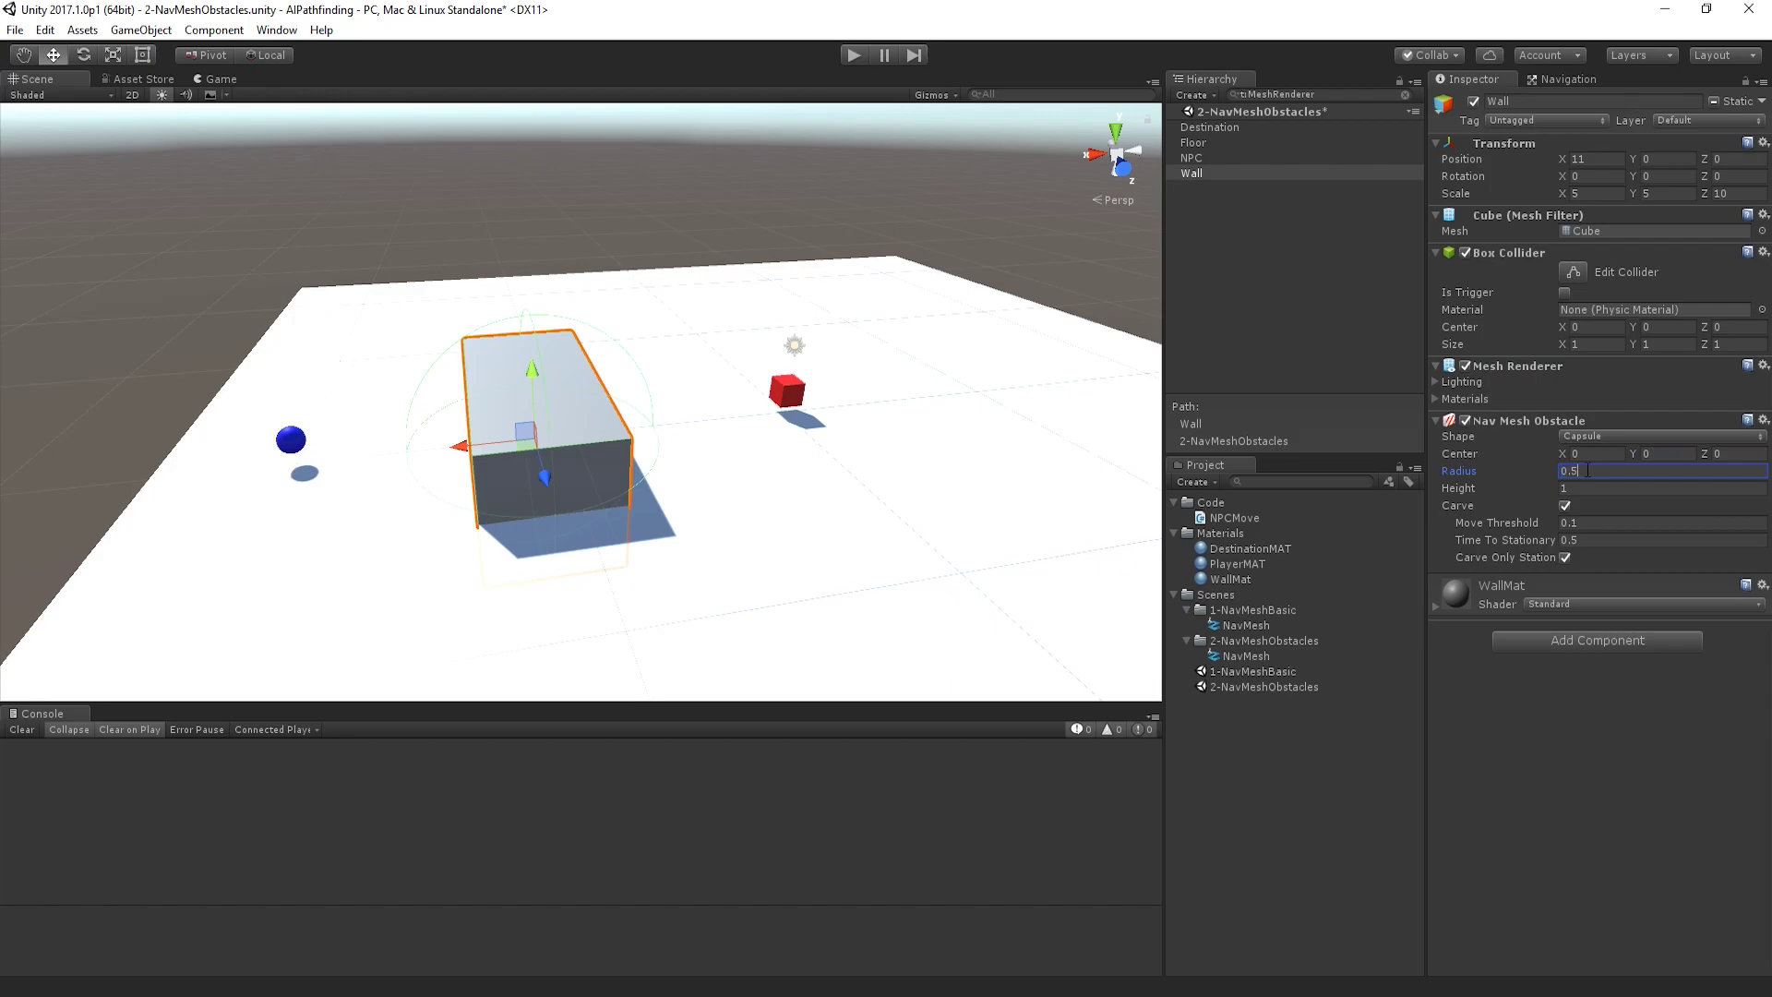
key(BackSpace)
text(7)
click(1559, 79)
right_drag(795, 508, 468, 524)
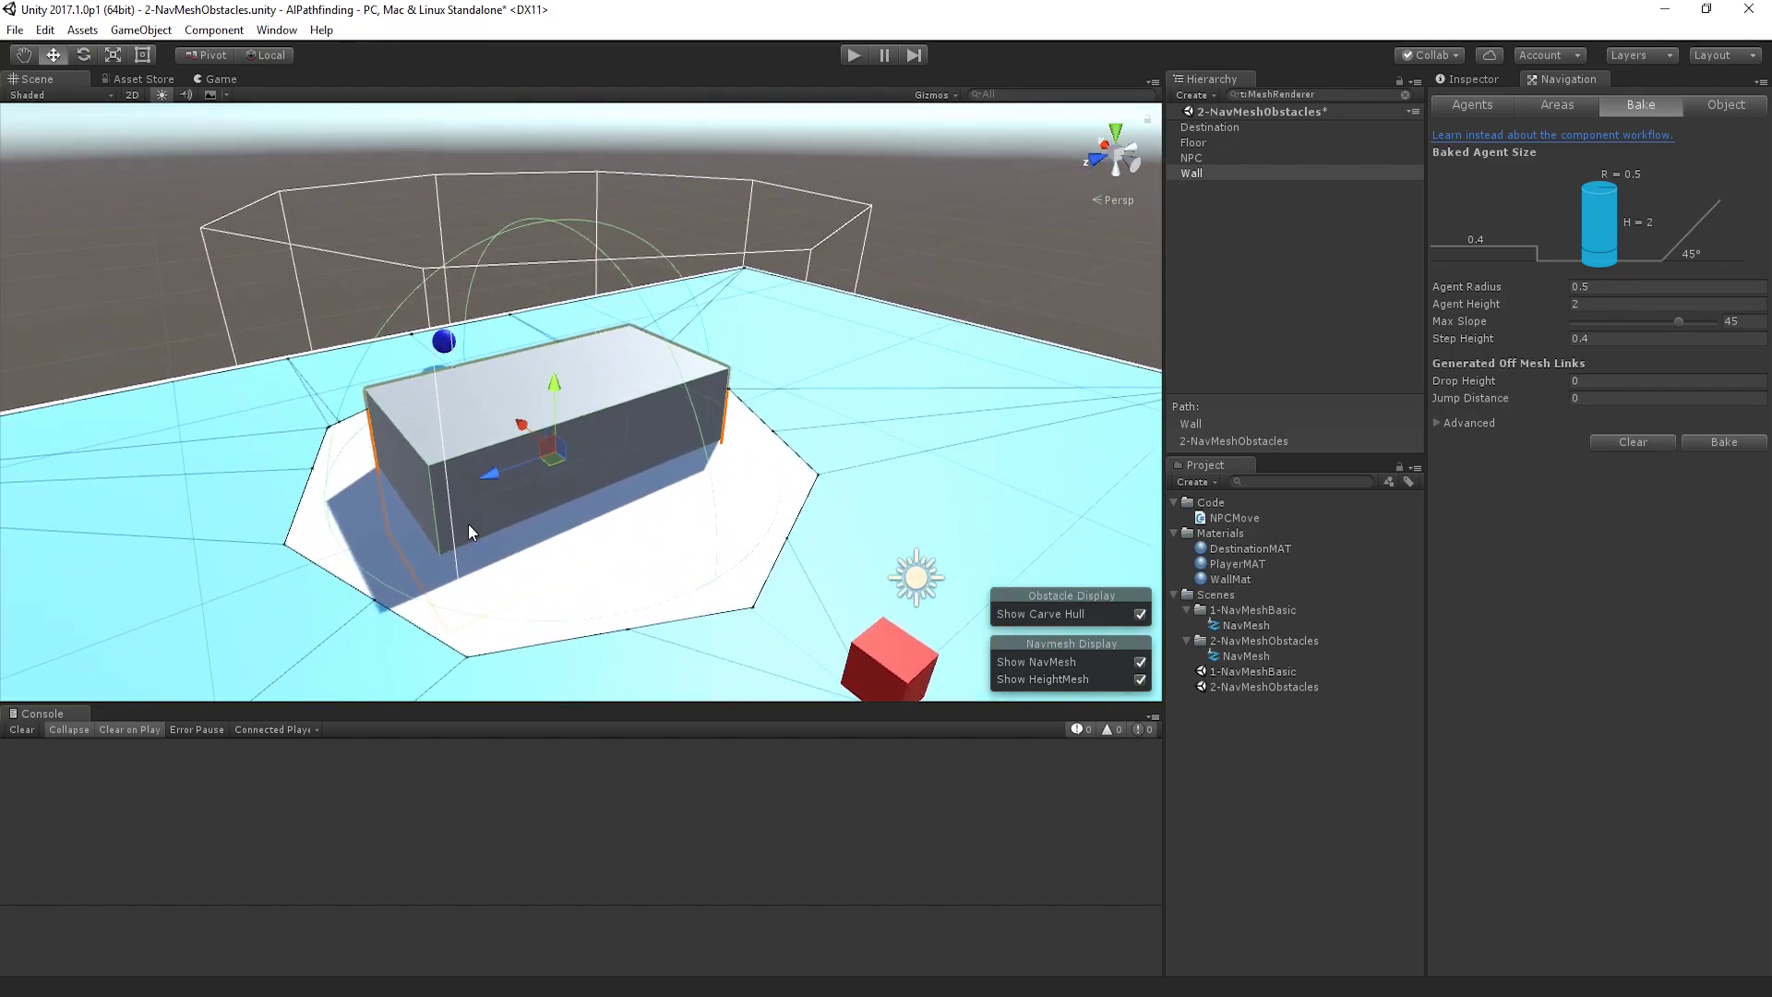
Step: Set the radius of the Wall's capsule obstacle to 0.6 and examine the carved NavMesh from several angles
click(1192, 158)
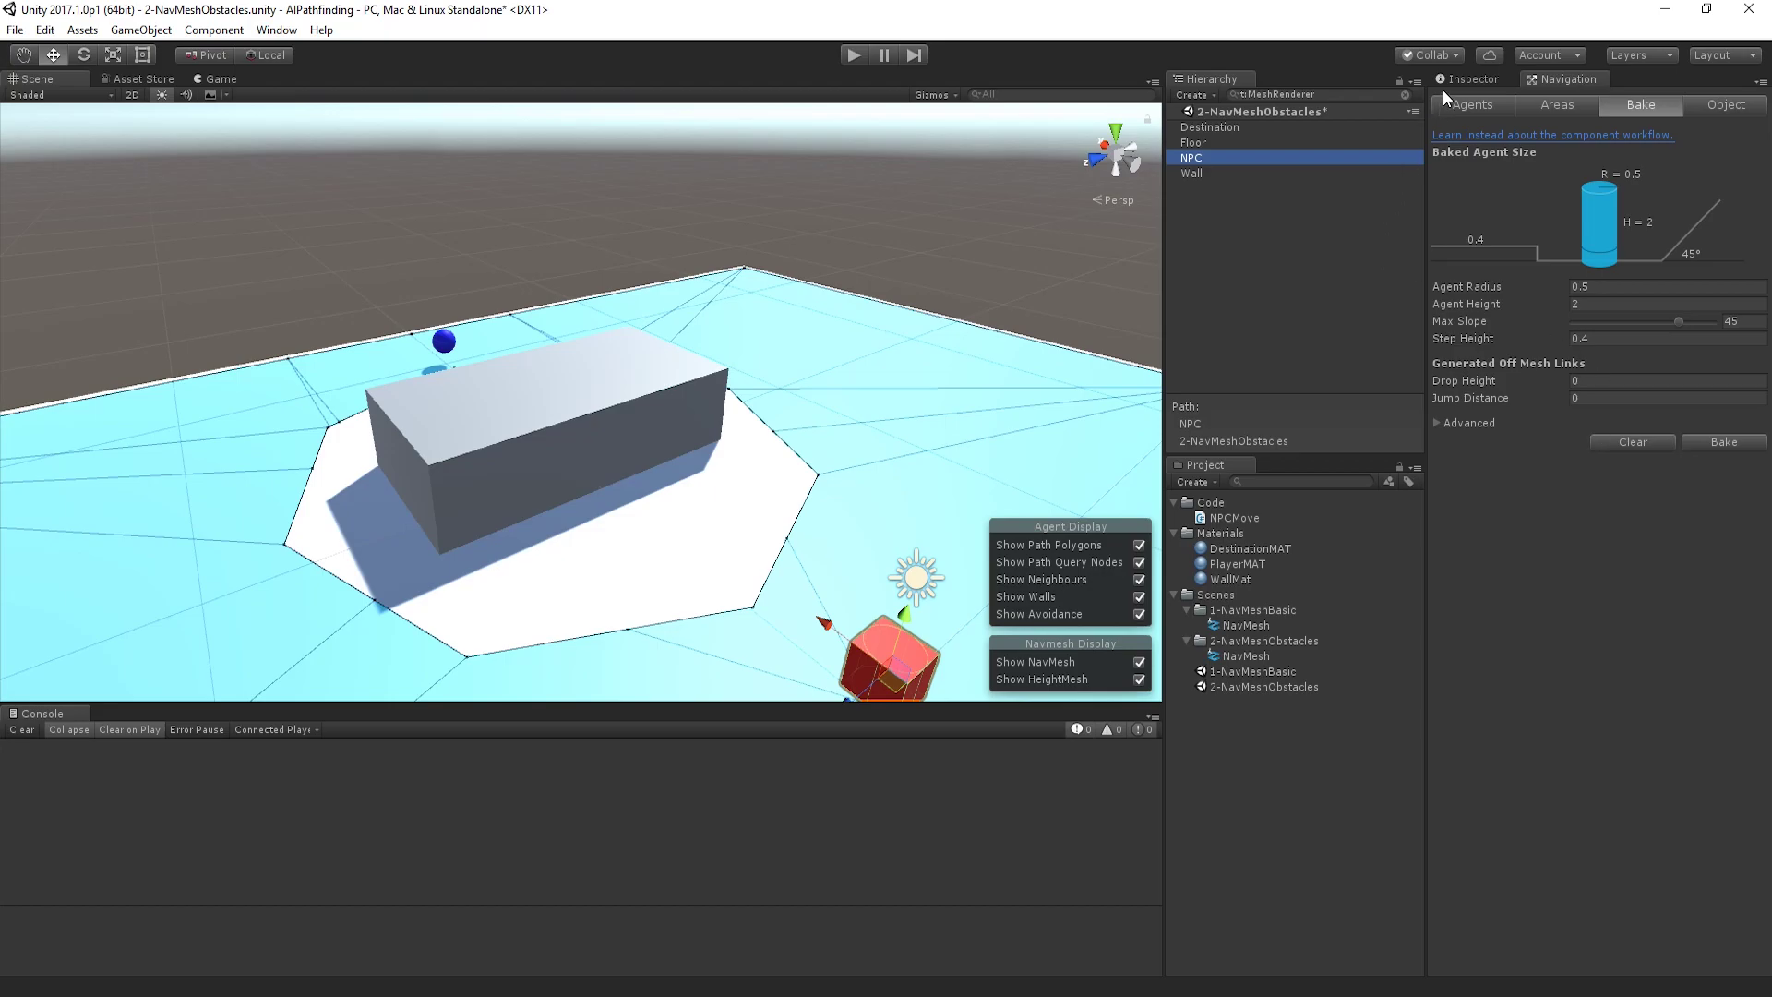
click(1304, 172)
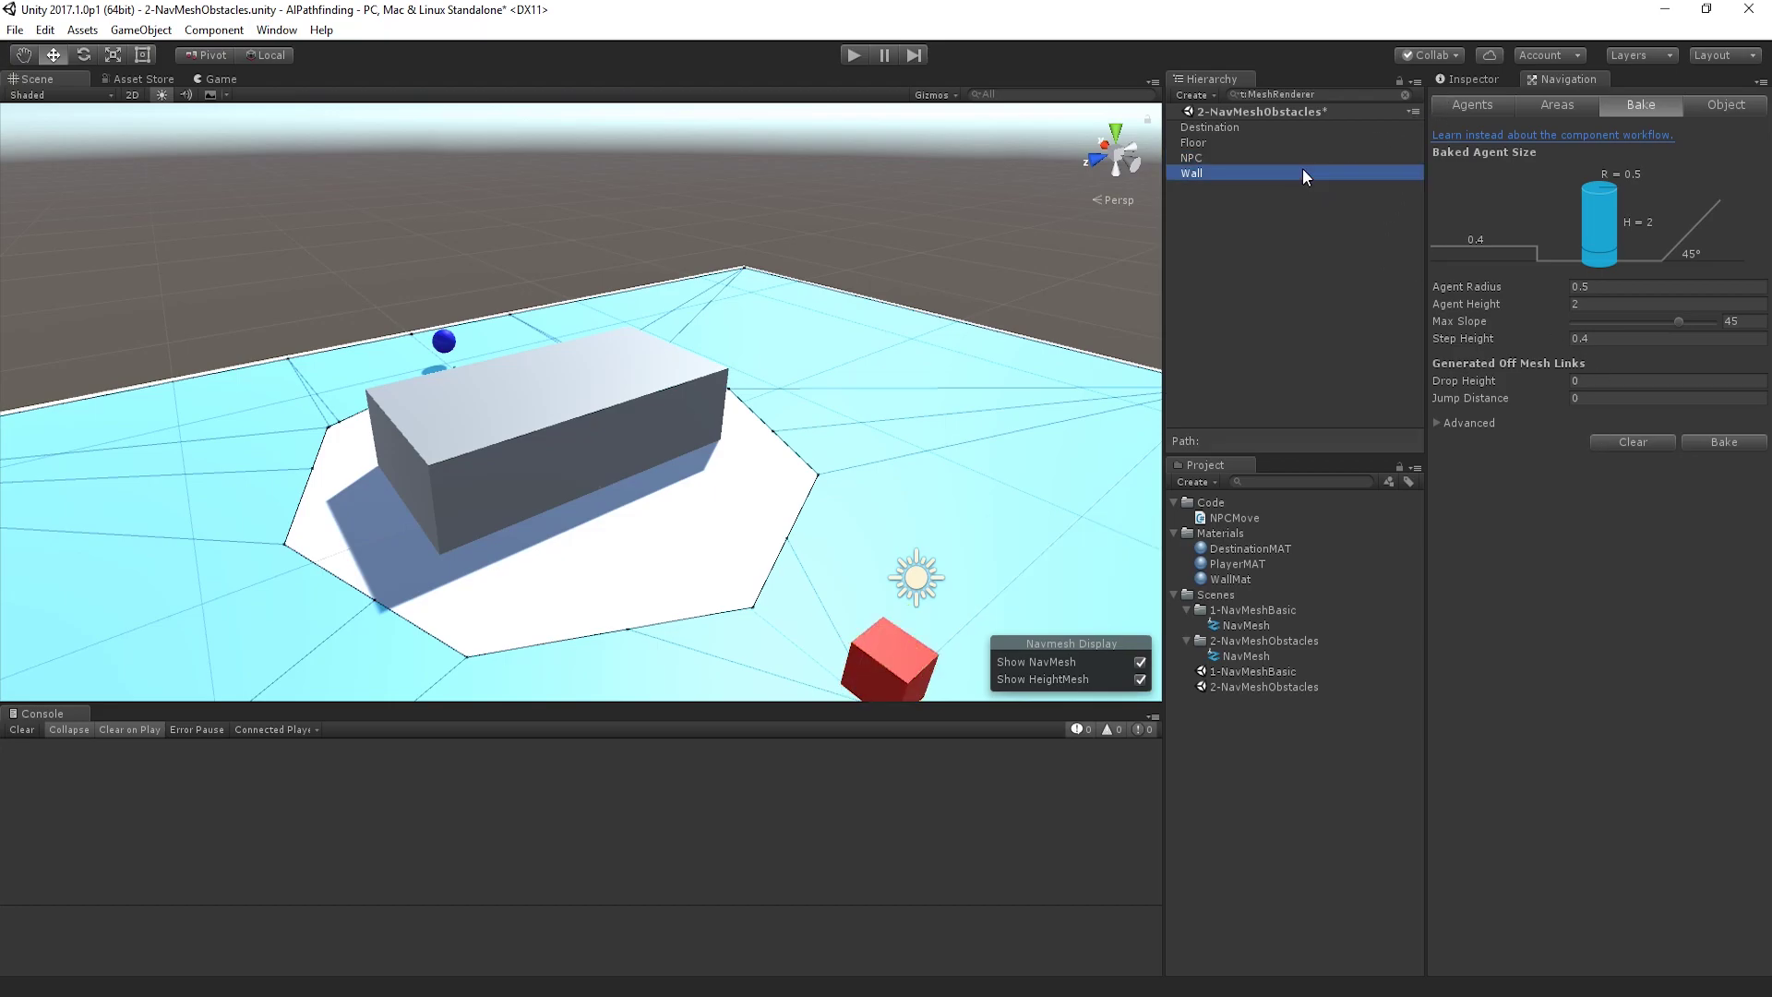
click(1468, 80)
click(1598, 473)
text(0.6)
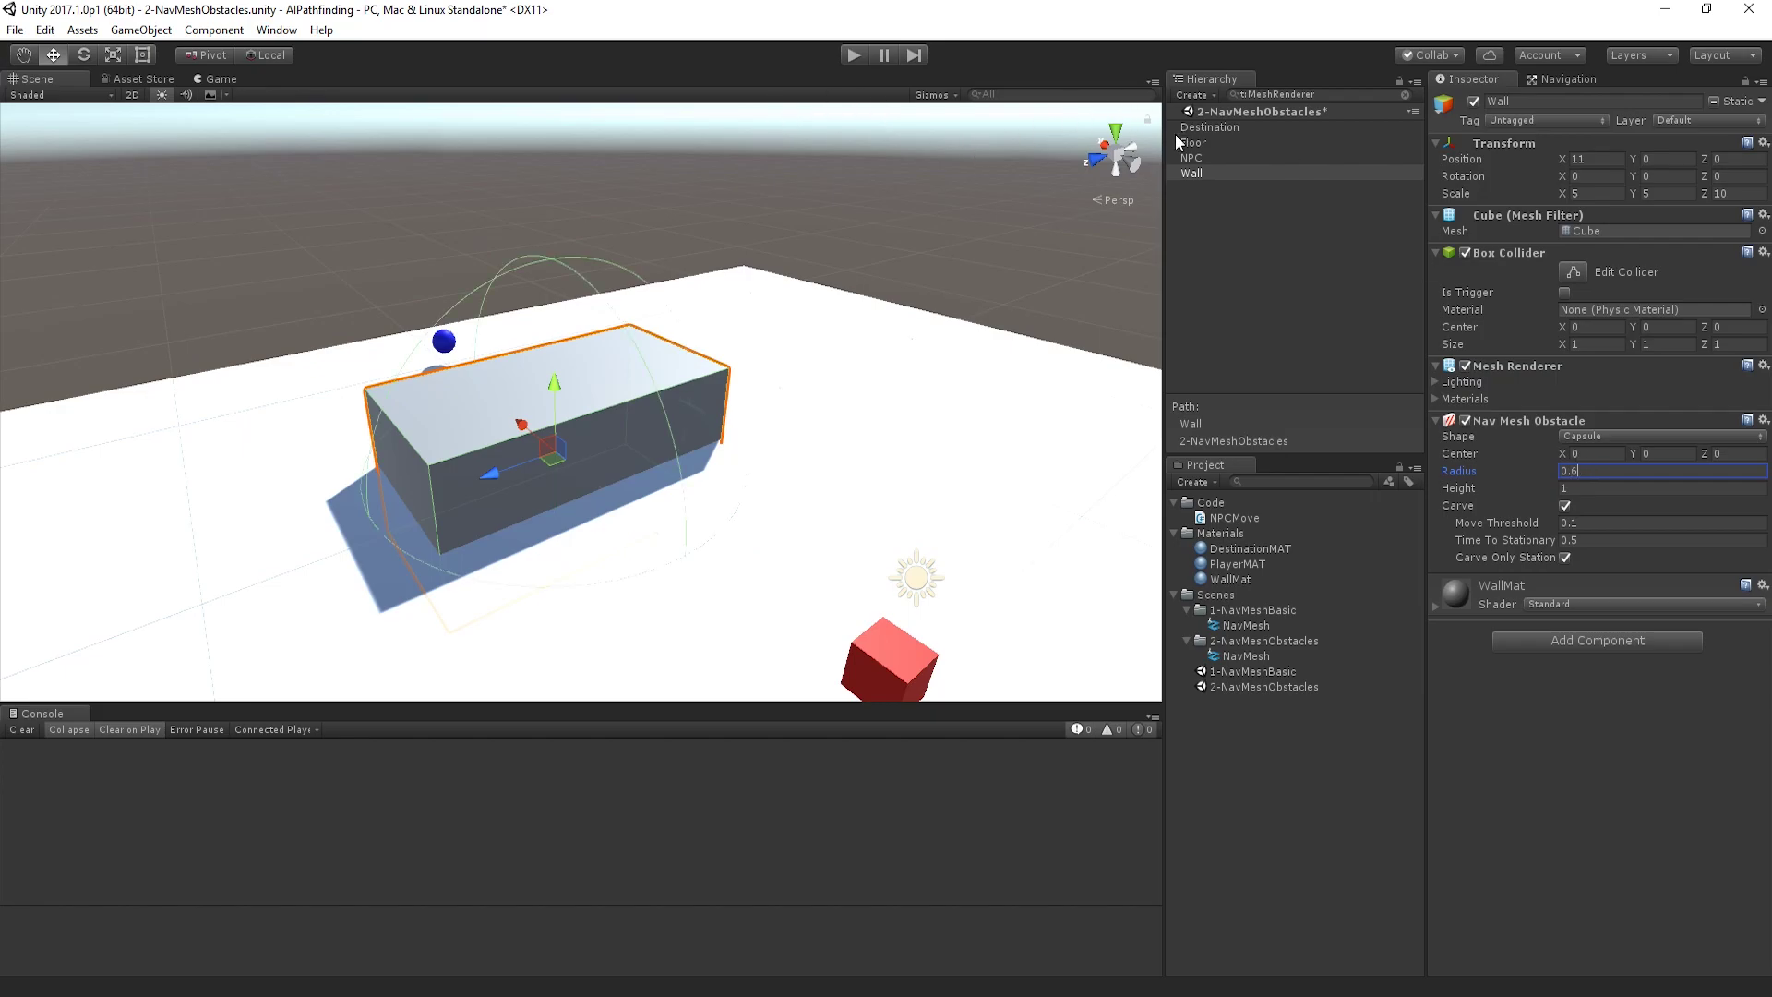
click(1566, 79)
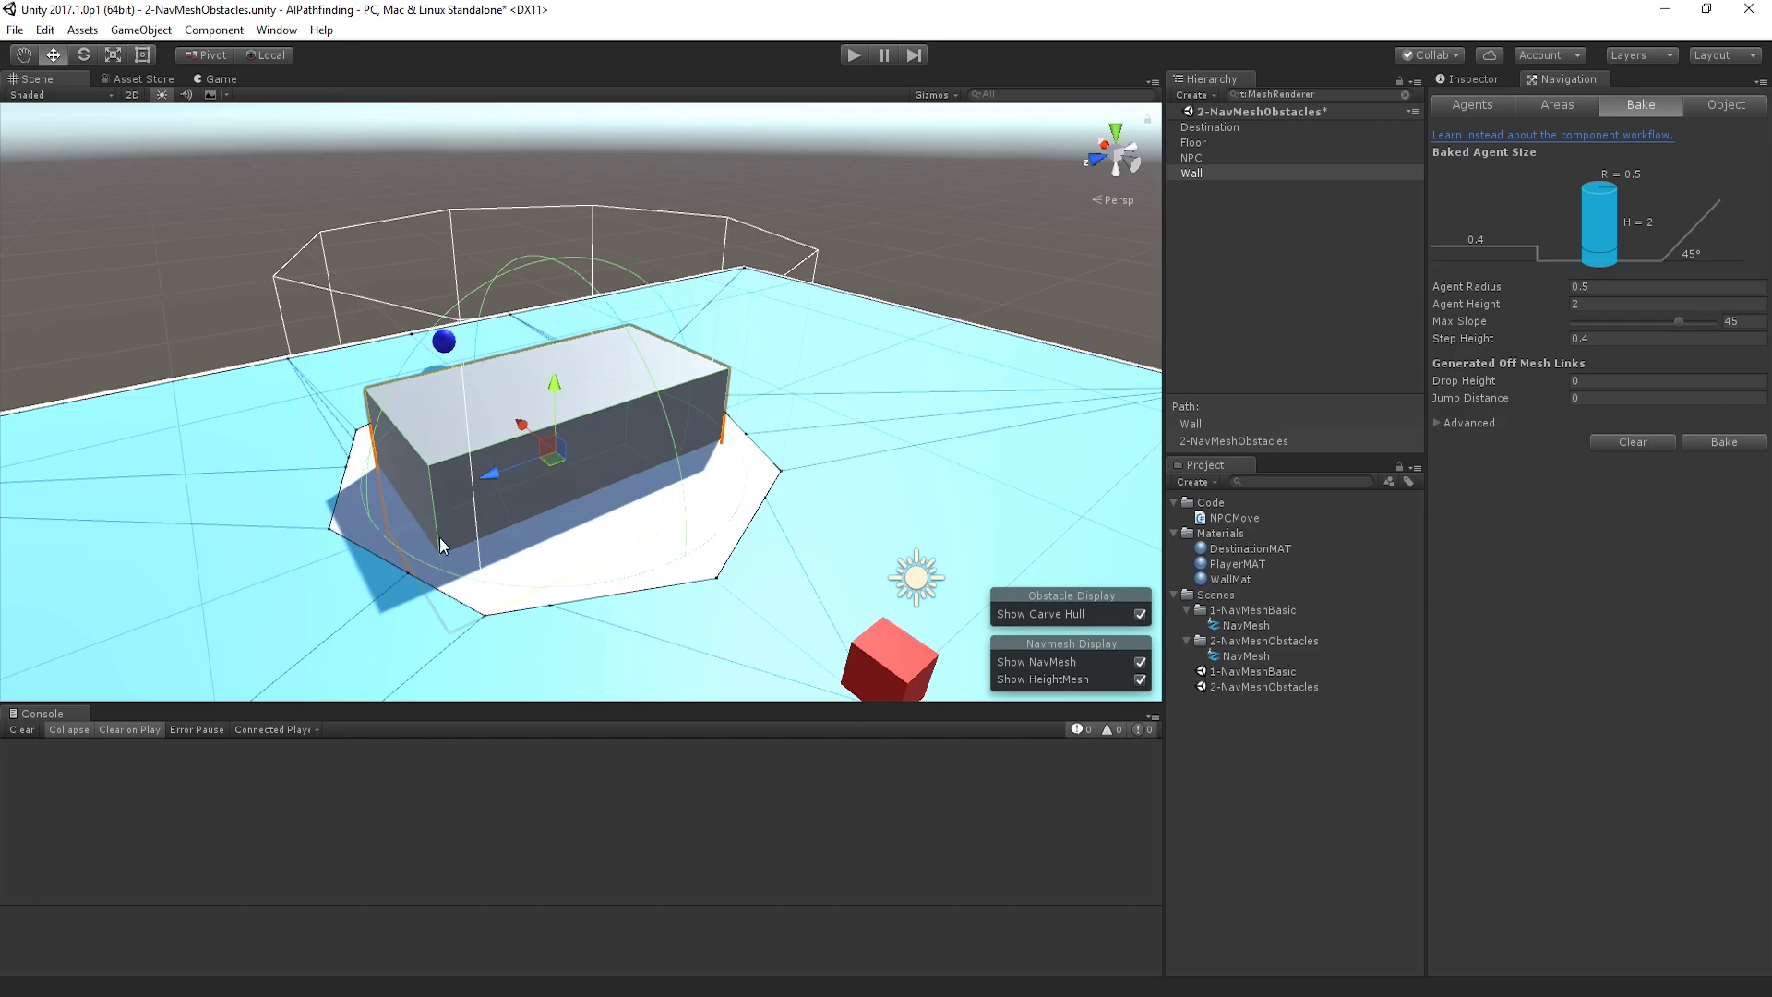
alt+drag(729, 577, 901, 510)
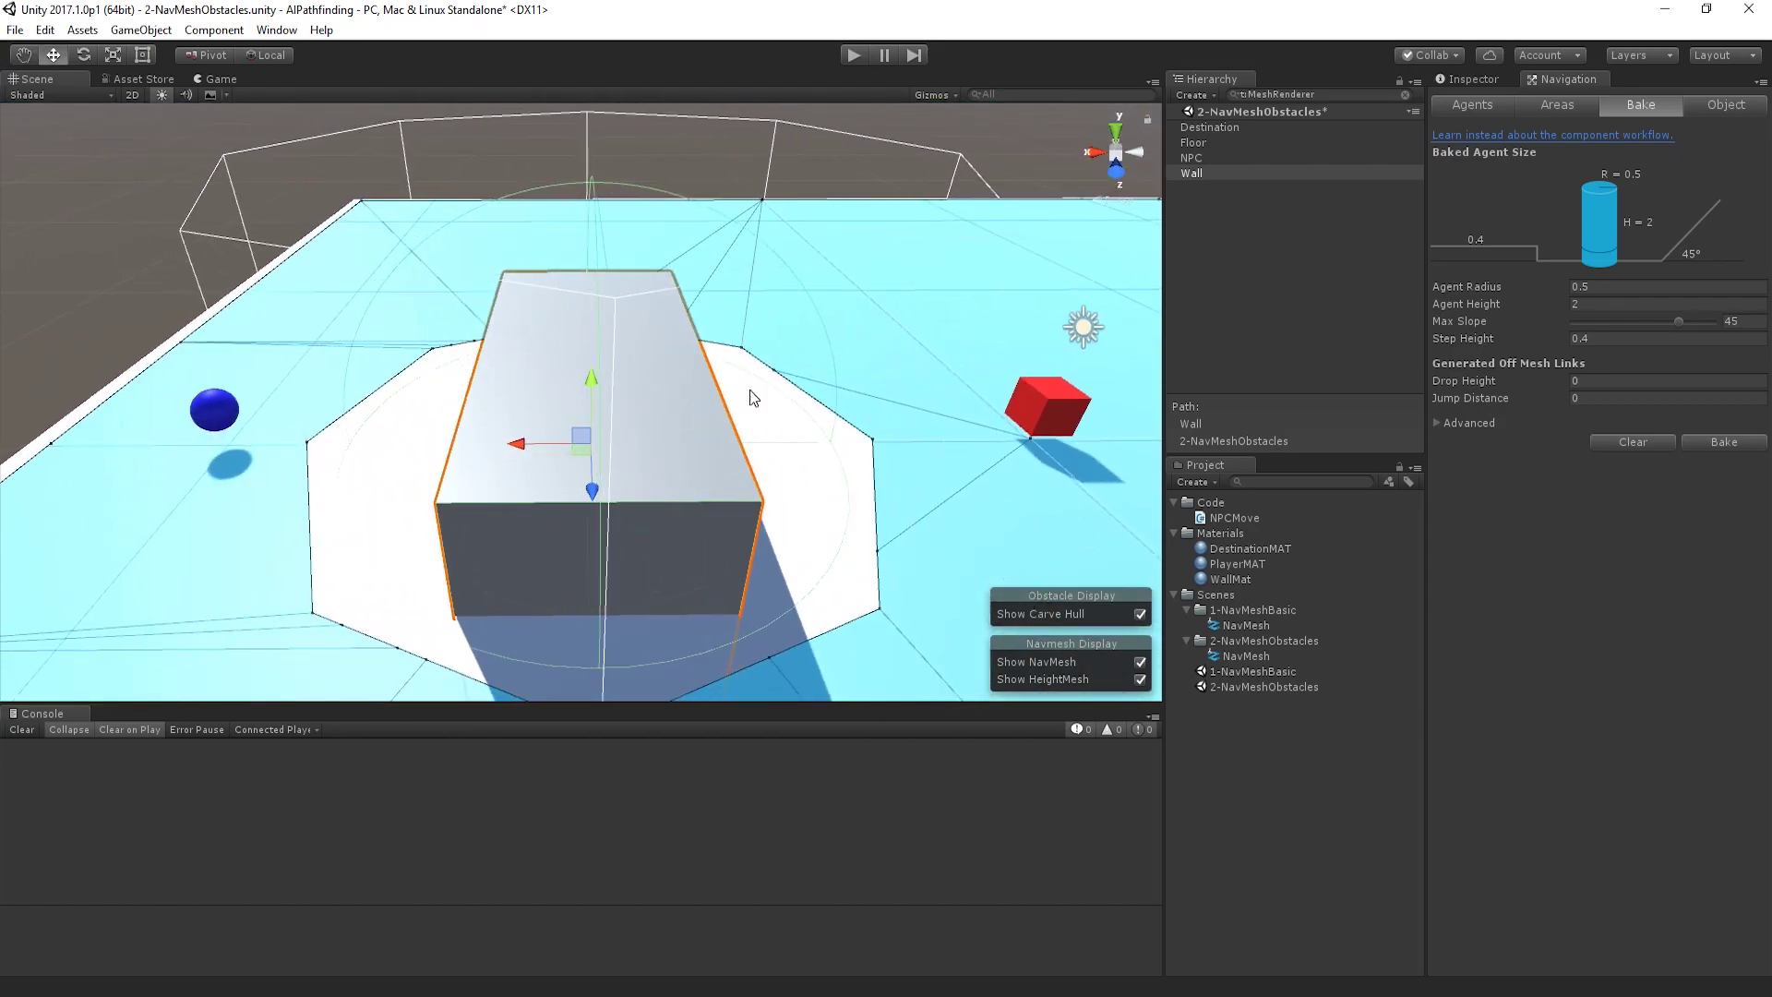
alt+drag(727, 681, 593, 671)
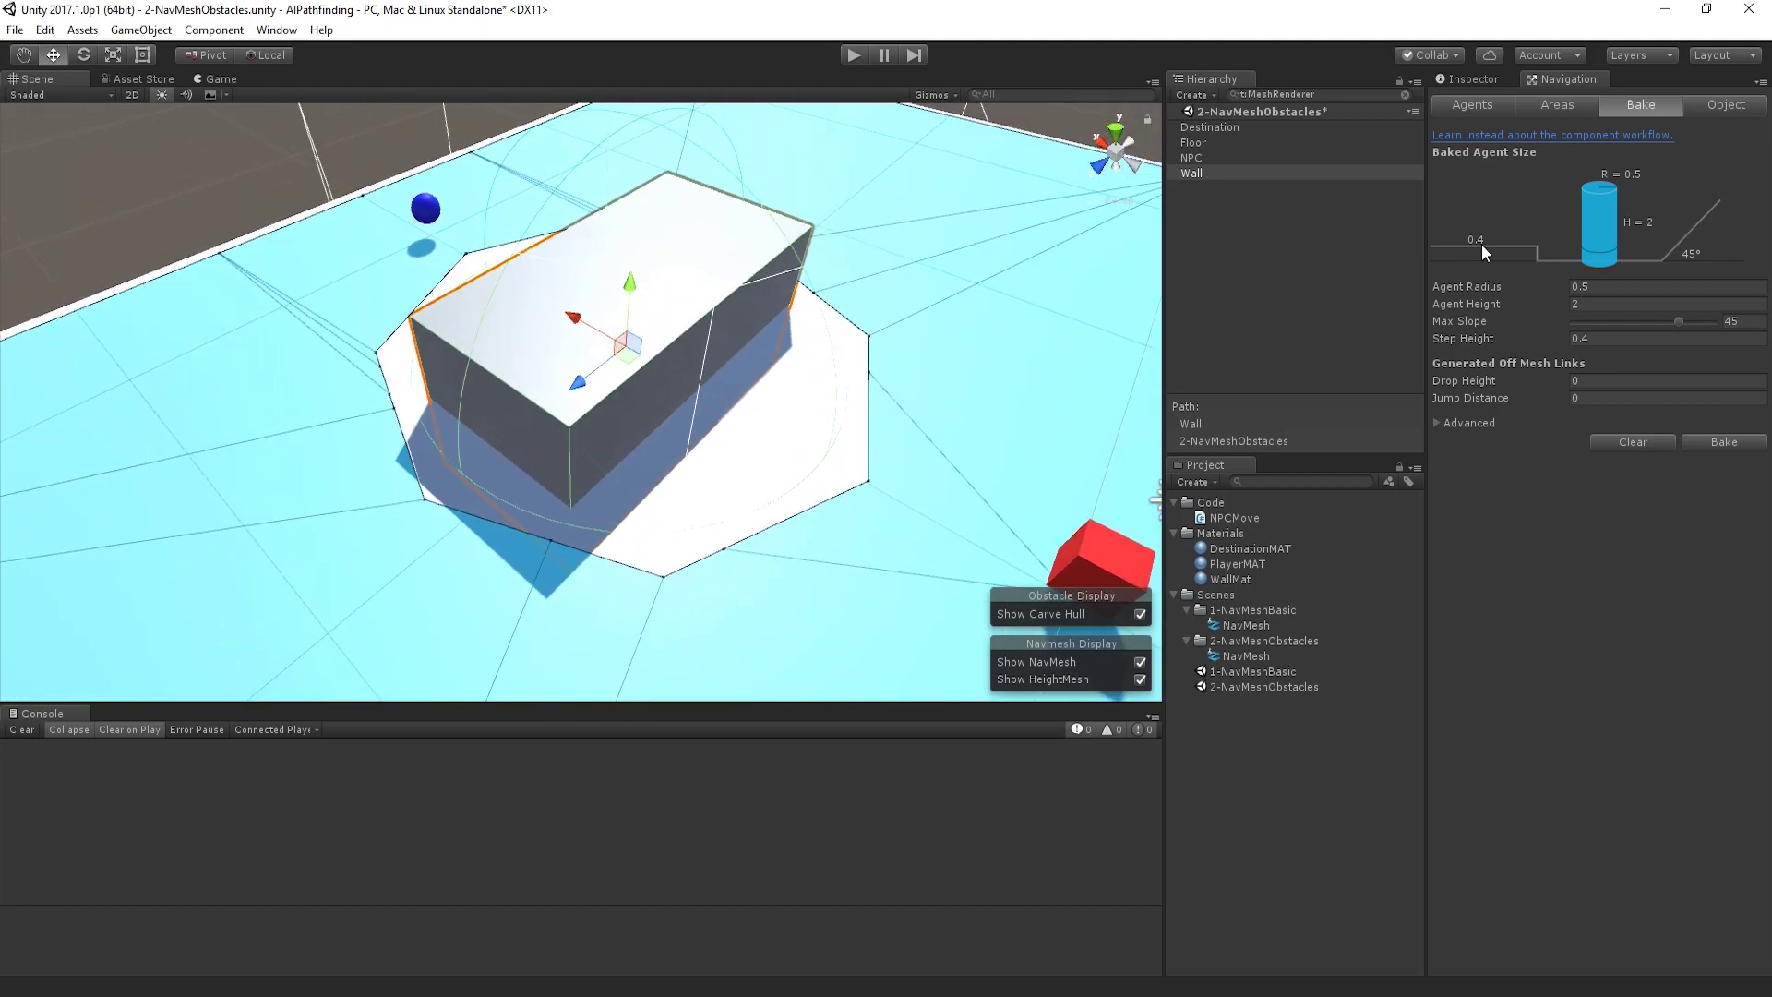
Step: Set the shape of the Wall's Nav Mesh Obstacle back to Box
click(1468, 79)
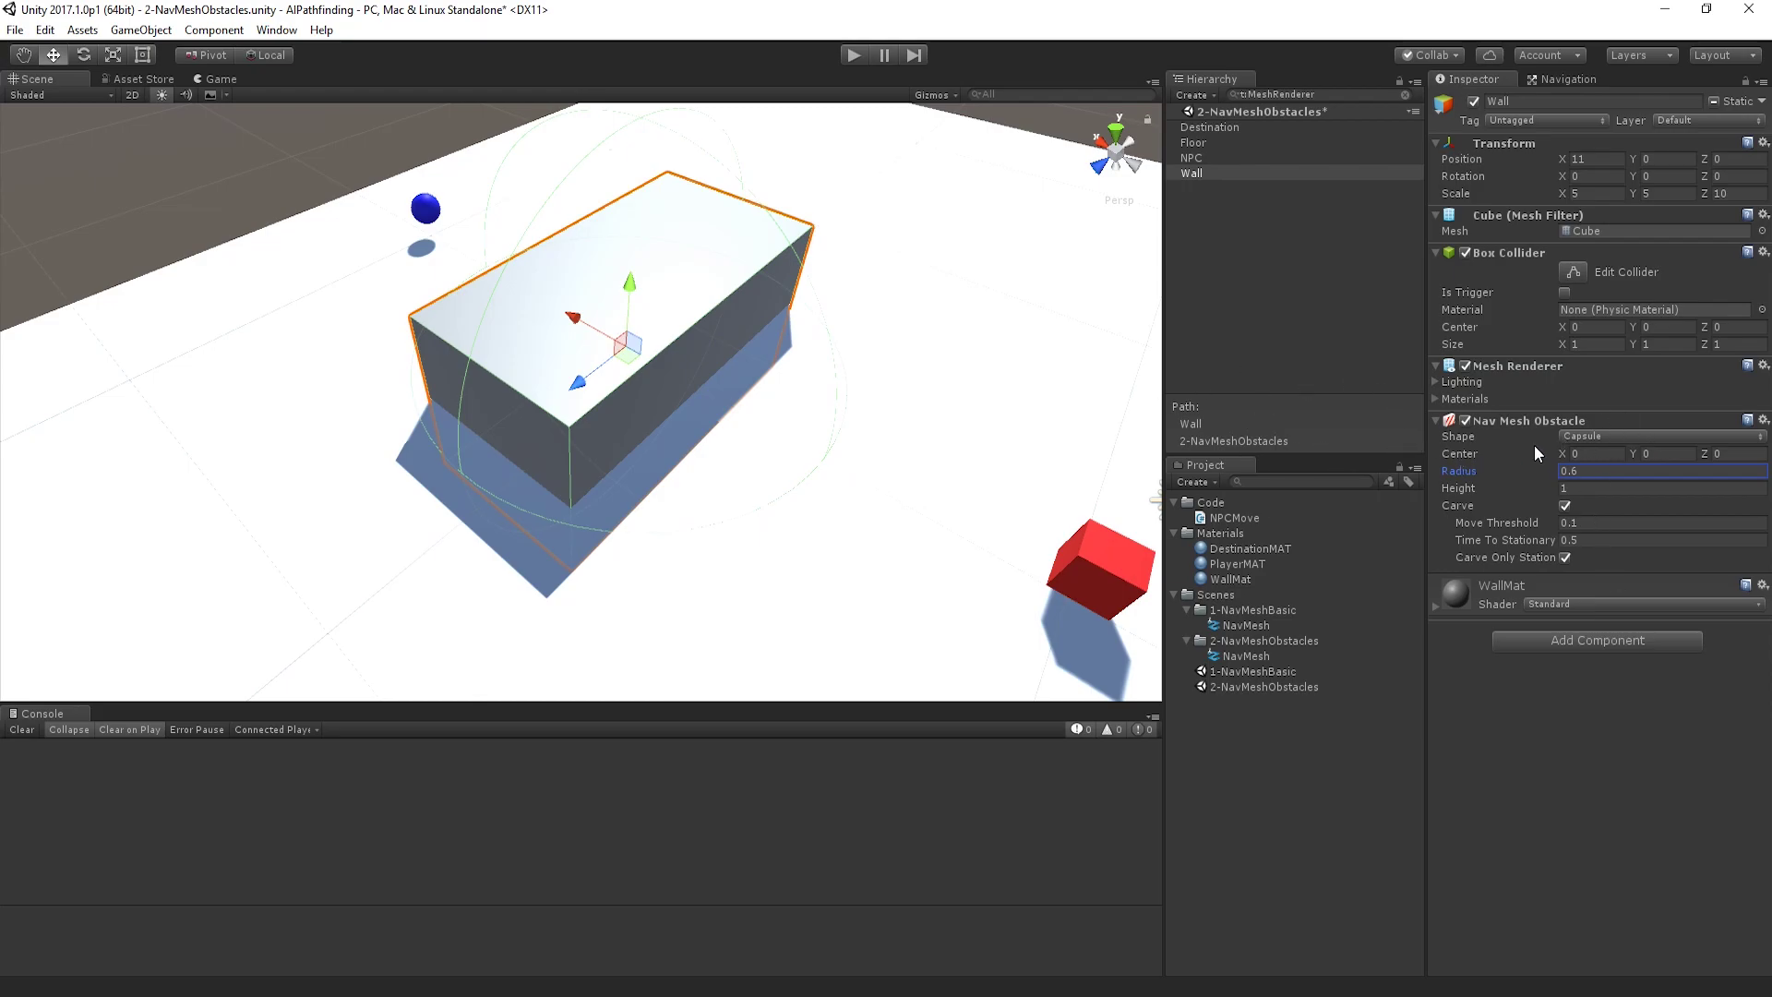
click(1585, 438)
click(1580, 479)
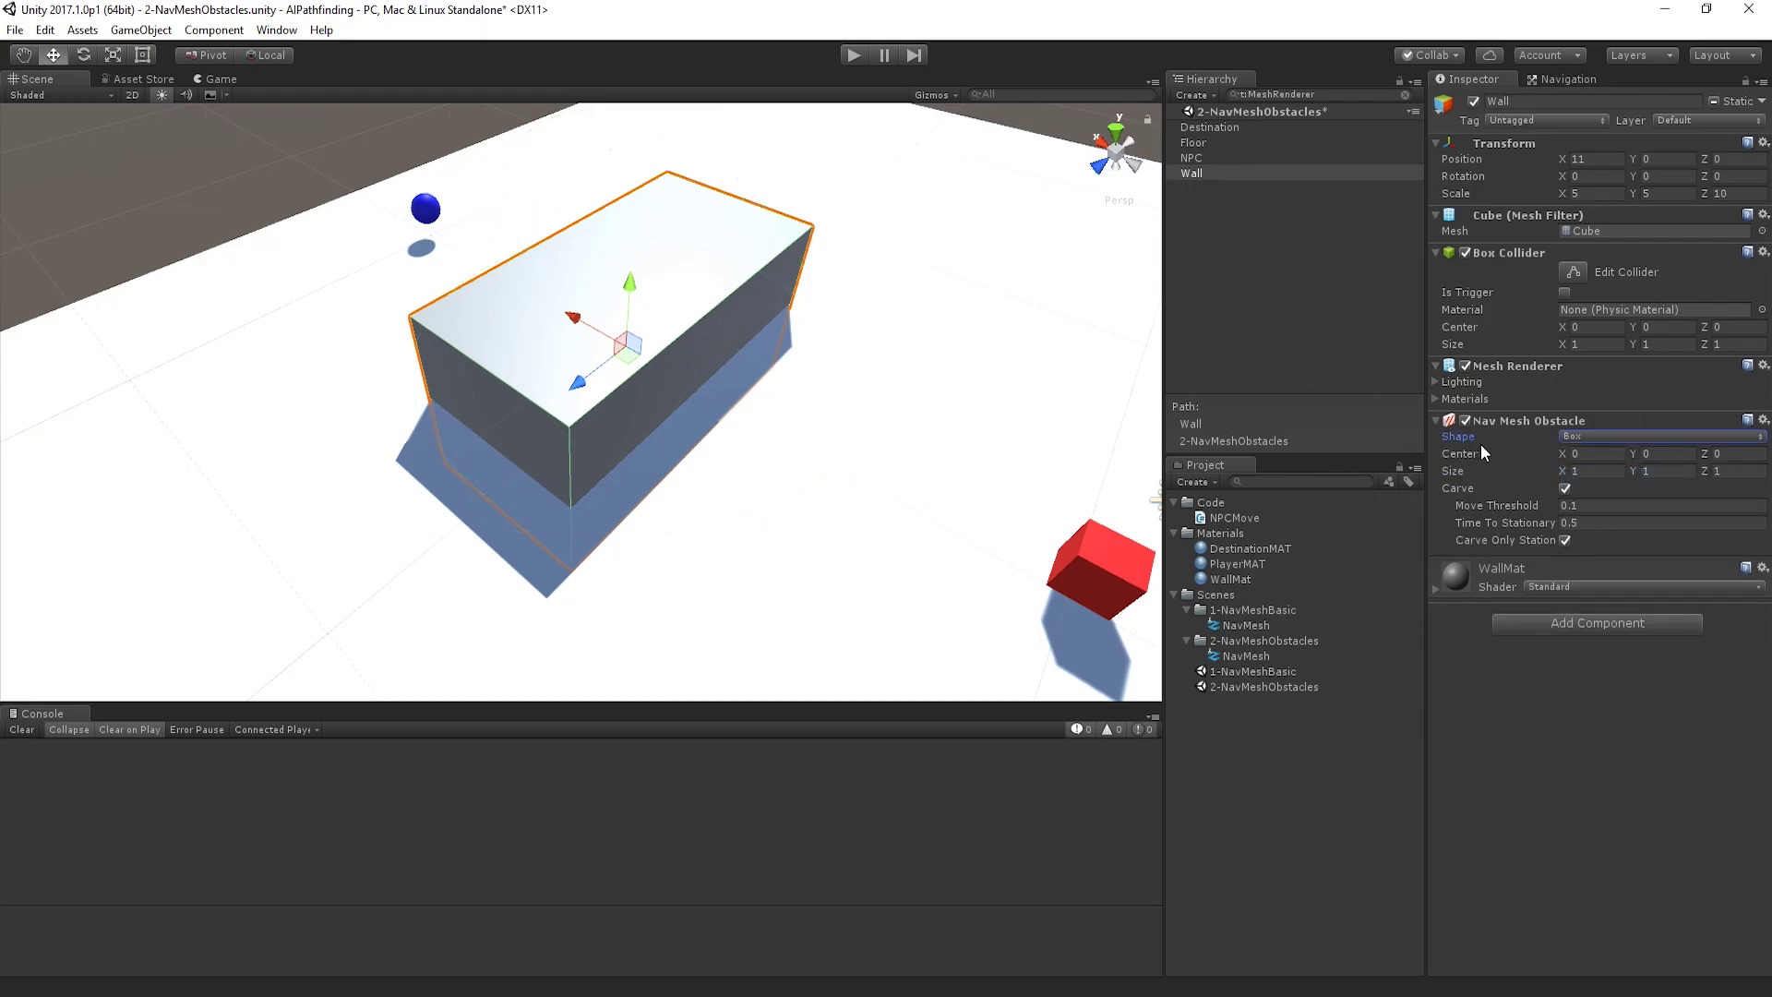
Step: In Wireframe shading, set the Center X of the Wall's Nav Mesh Obstacle to 1
drag(1566, 455, 149, 159)
click(68, 95)
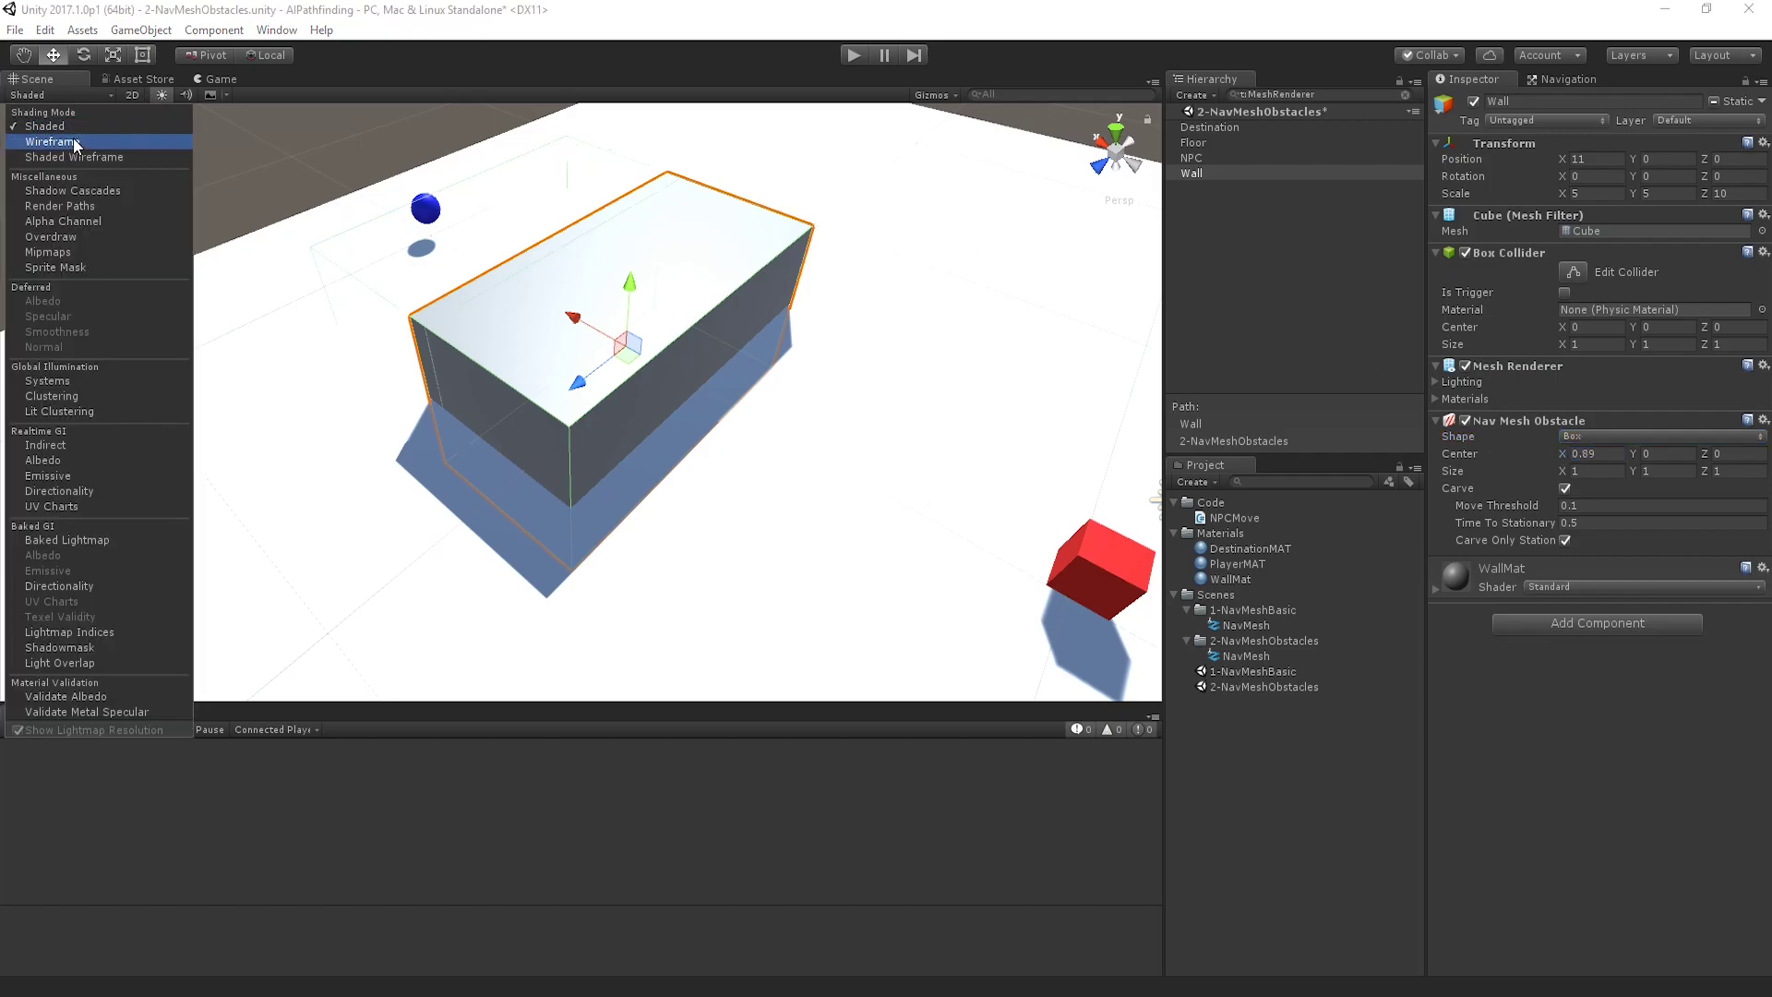
click(52, 141)
click(1604, 450)
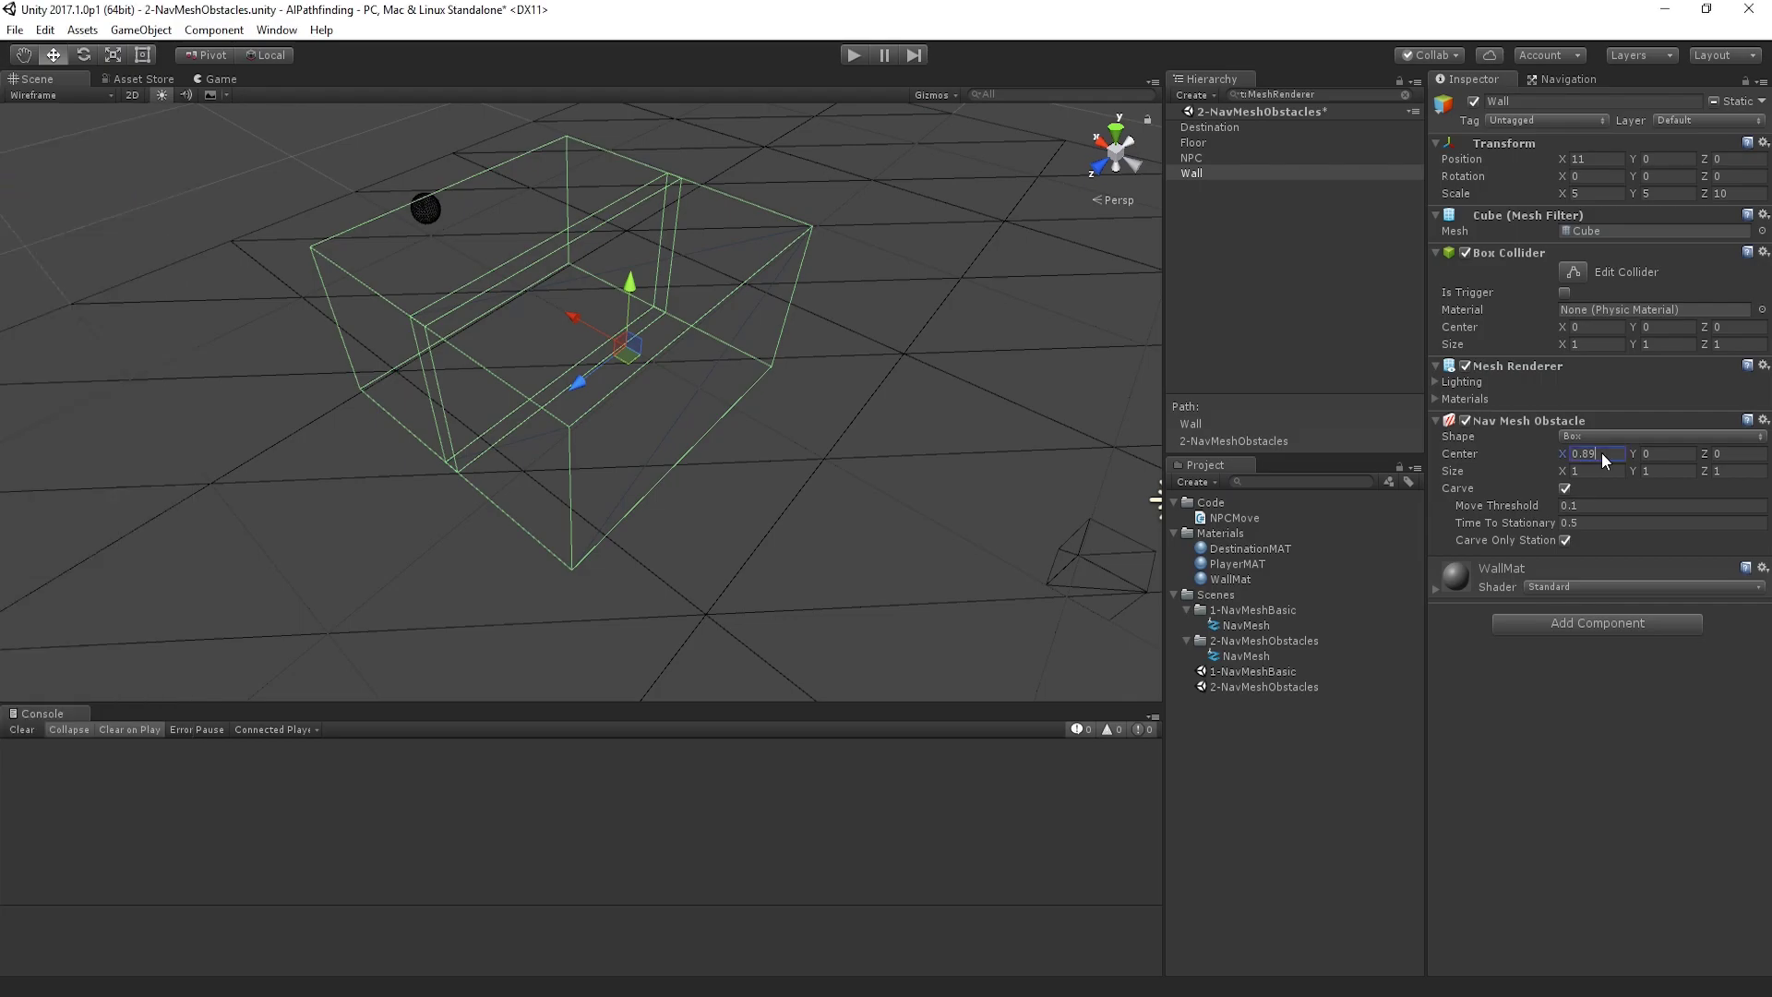
text(1)
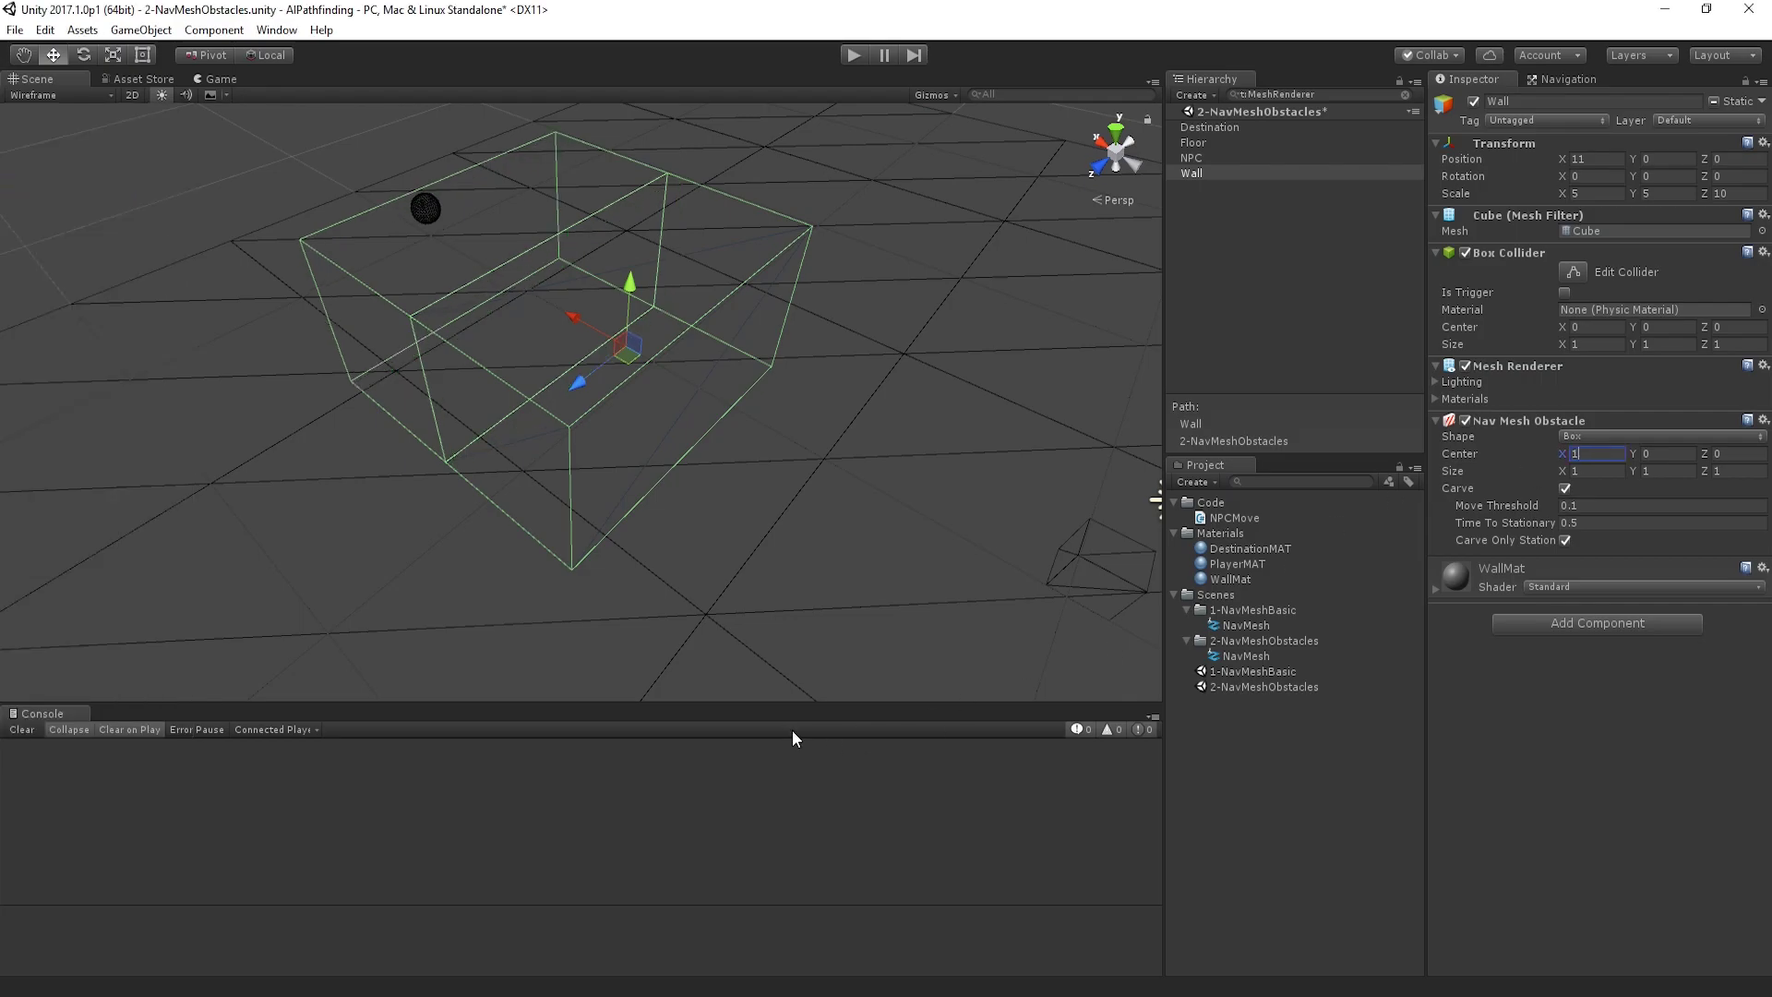
Step: Restore Shaded display and examine the NavMesh area carved by the obstacle's offset box beside the wall
alt+drag(554, 592, 786, 567)
click(57, 96)
click(57, 125)
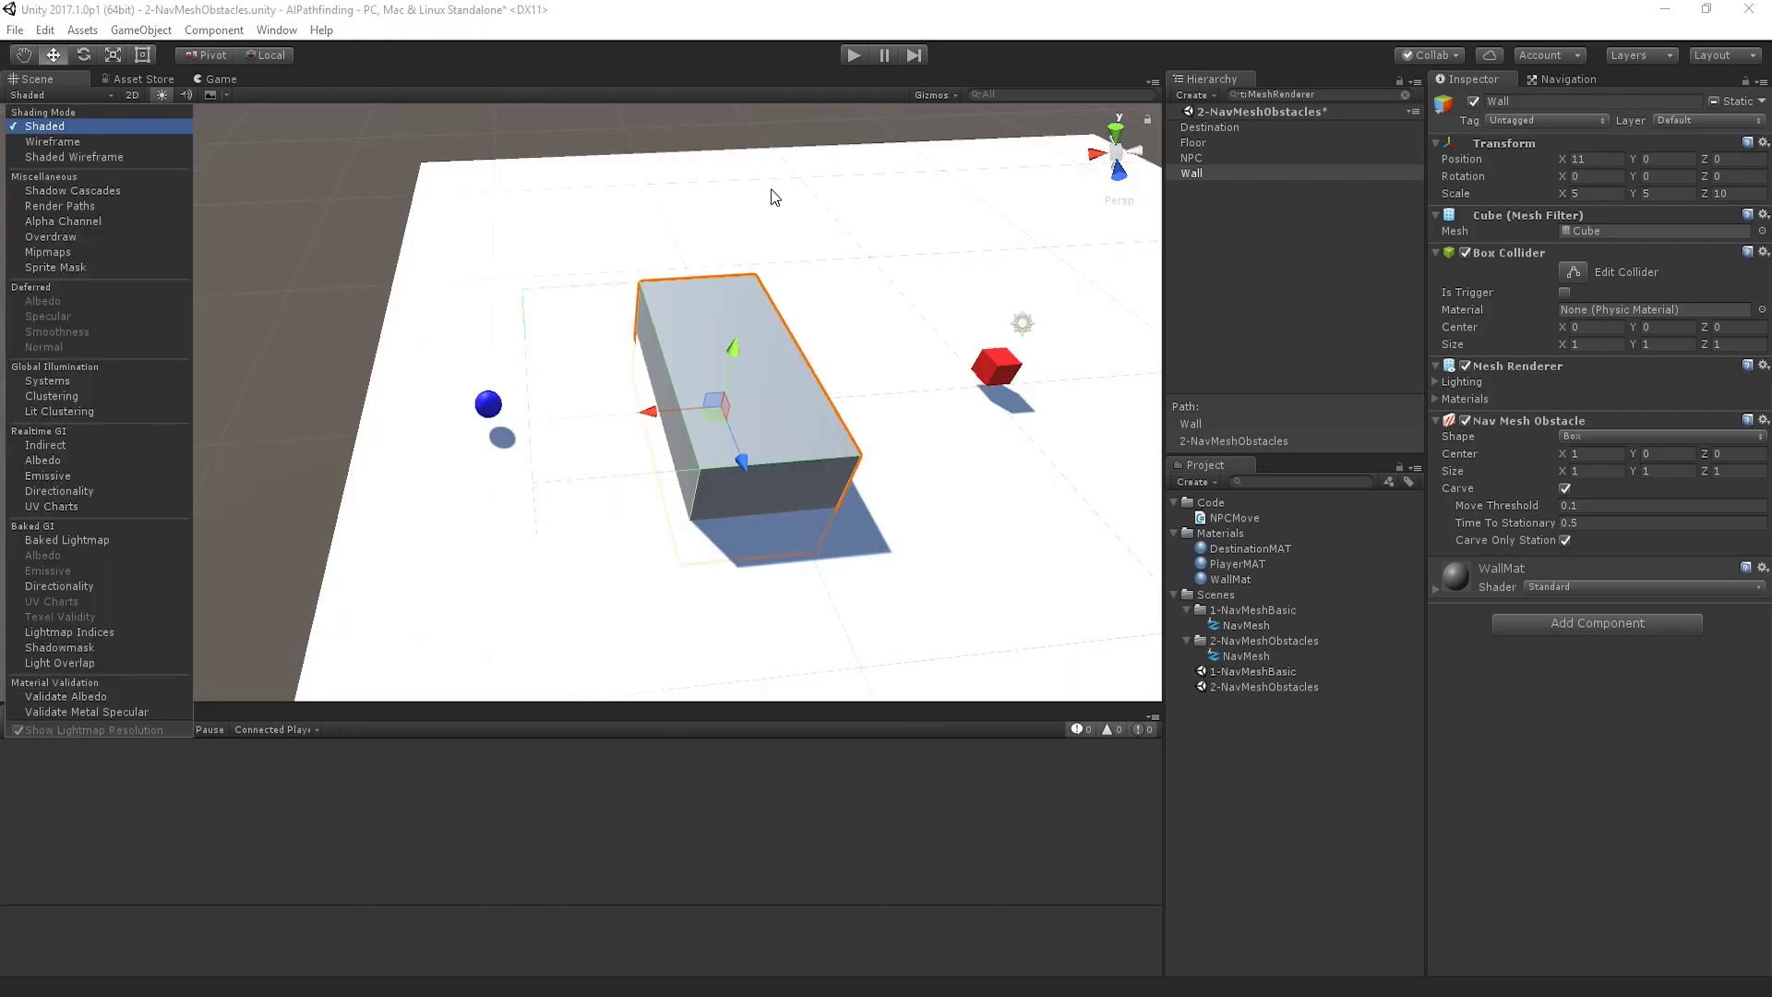
click(1581, 79)
click(1574, 76)
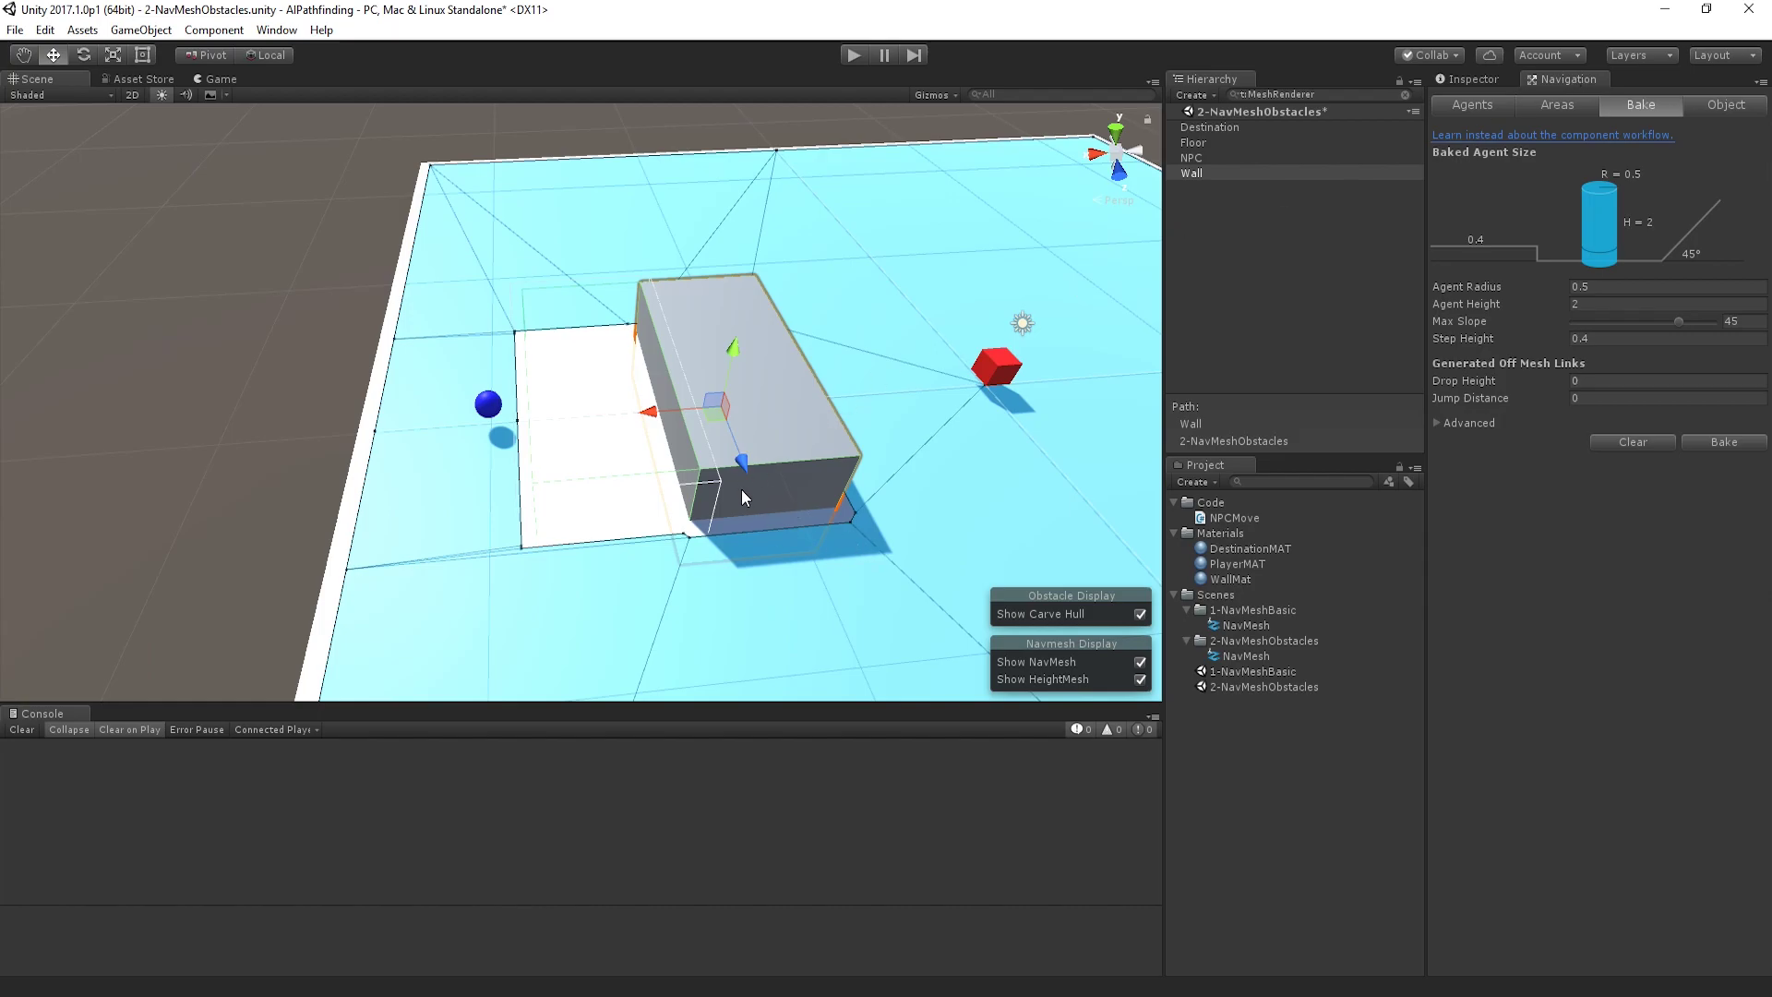
alt+drag(623, 431, 572, 507)
scroll(572, 507, up, 5)
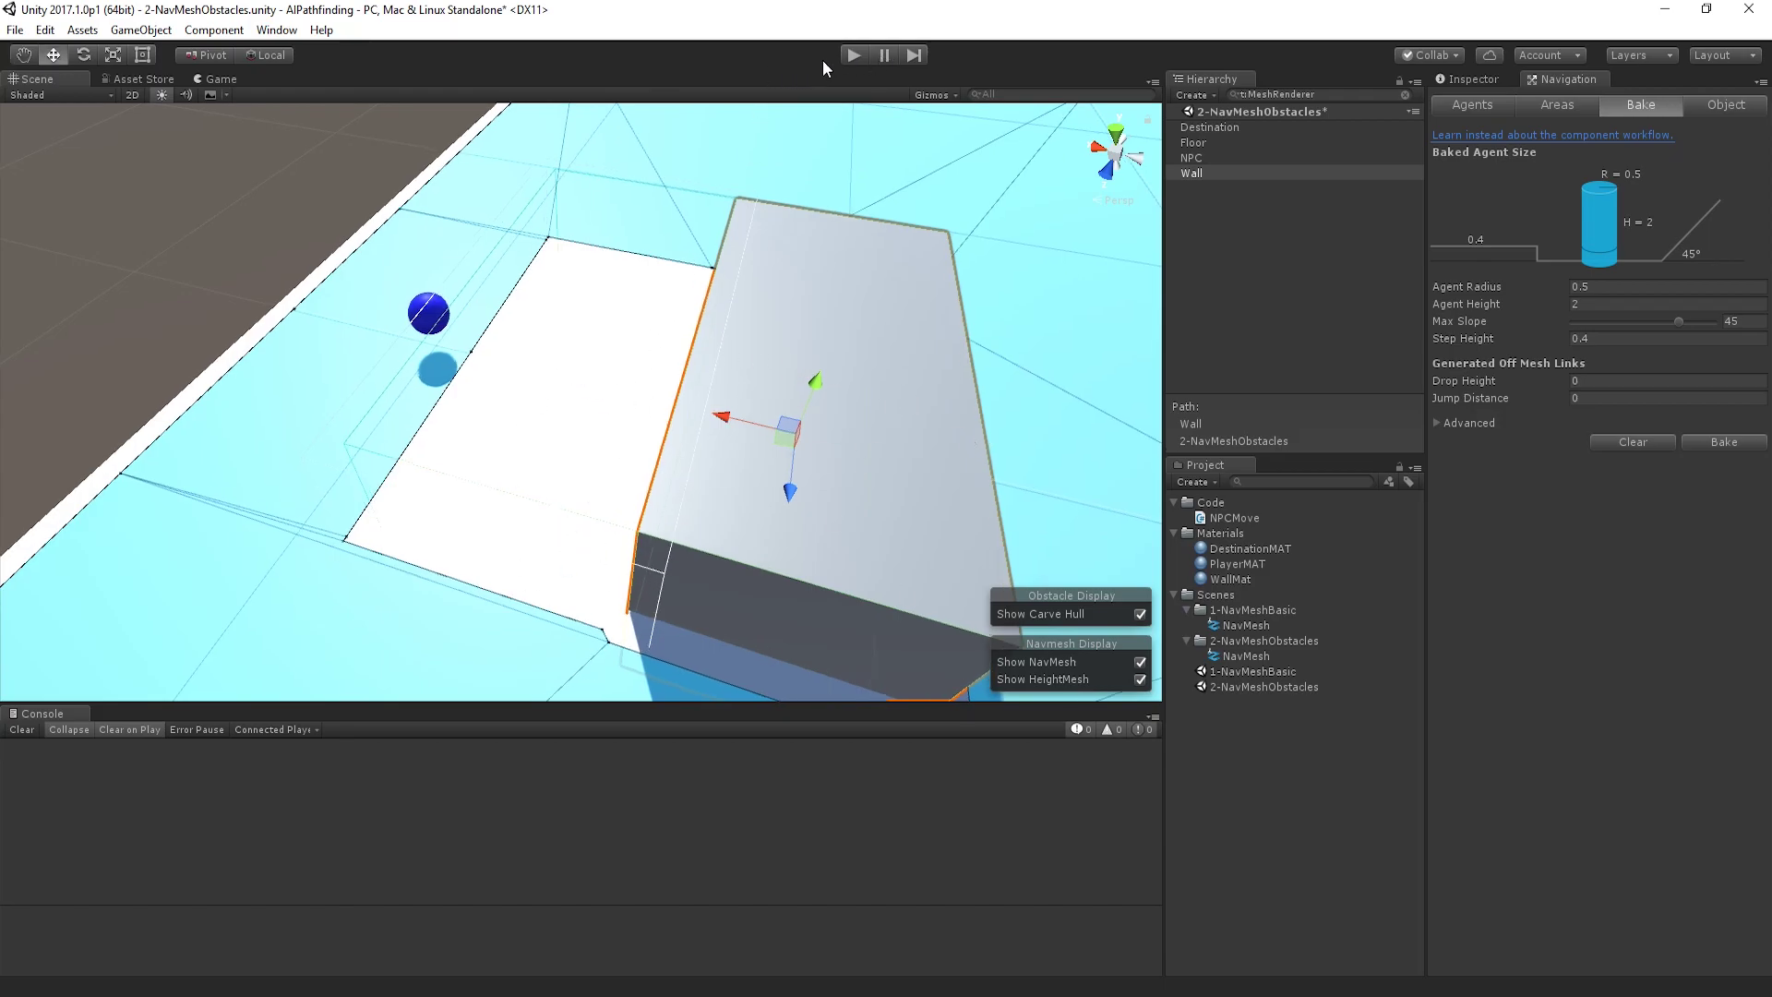
Step: Play the scene, watch in the Scene view how the NPC reaches the destination around the offset carved area, and stop playback
click(851, 55)
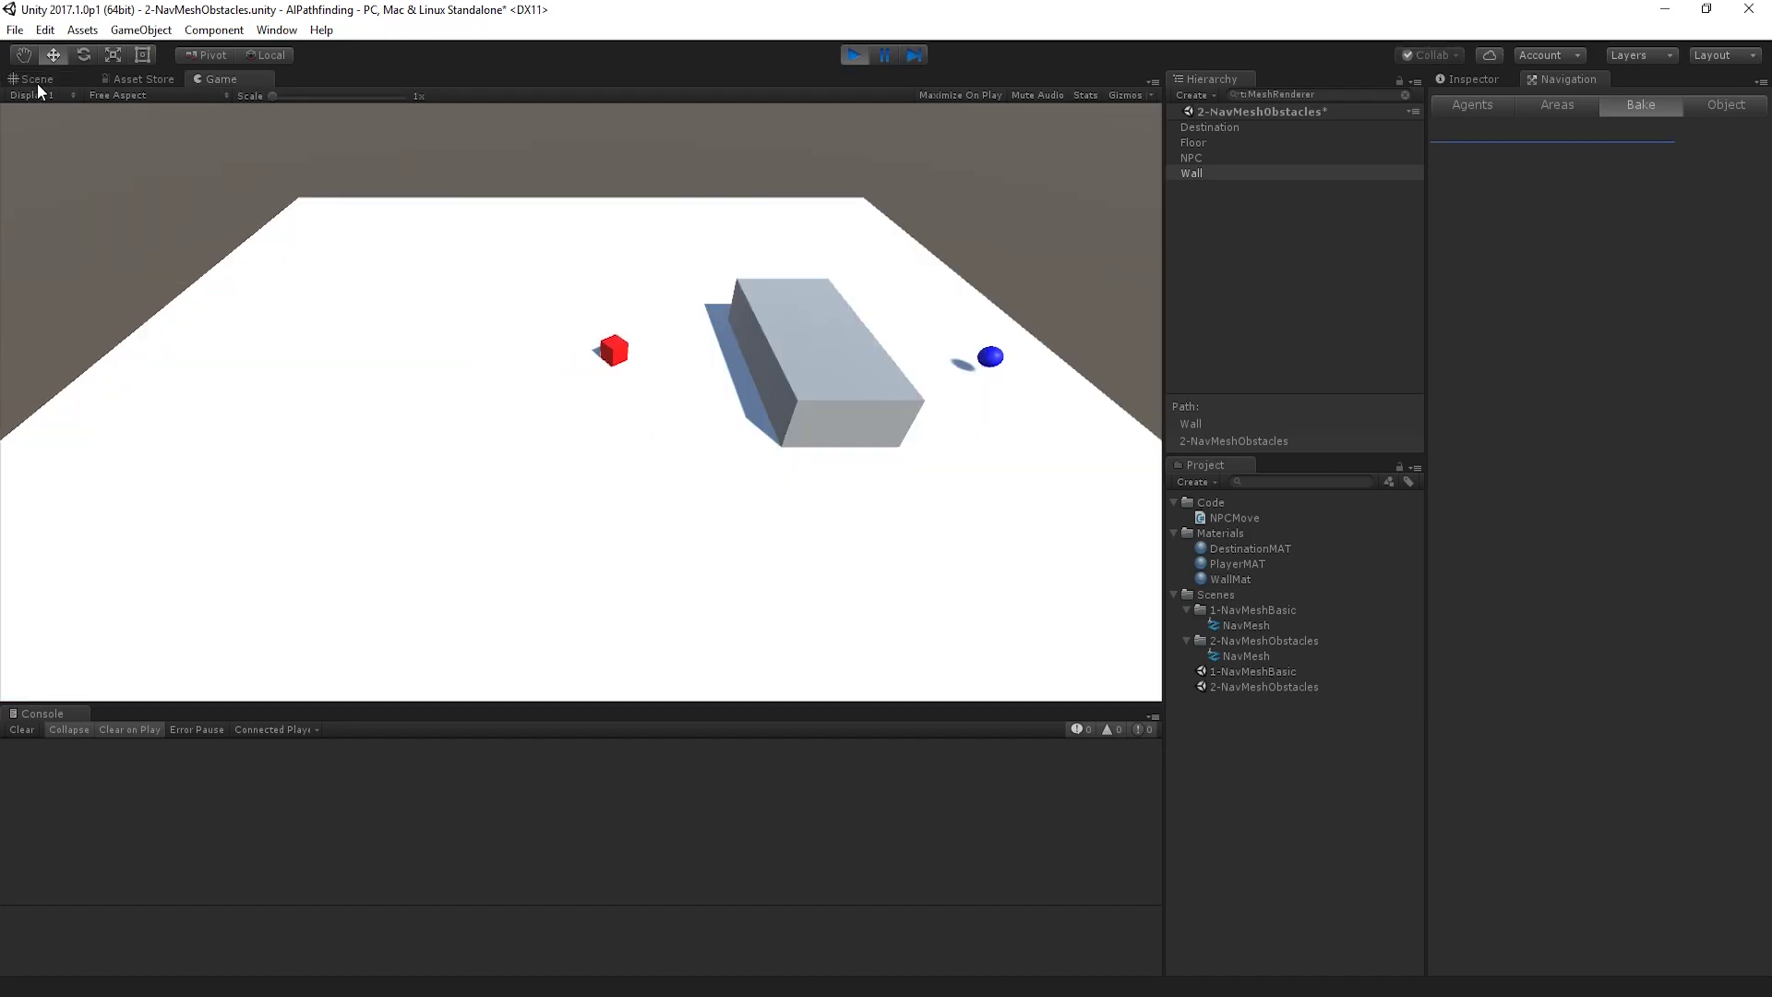
click(37, 79)
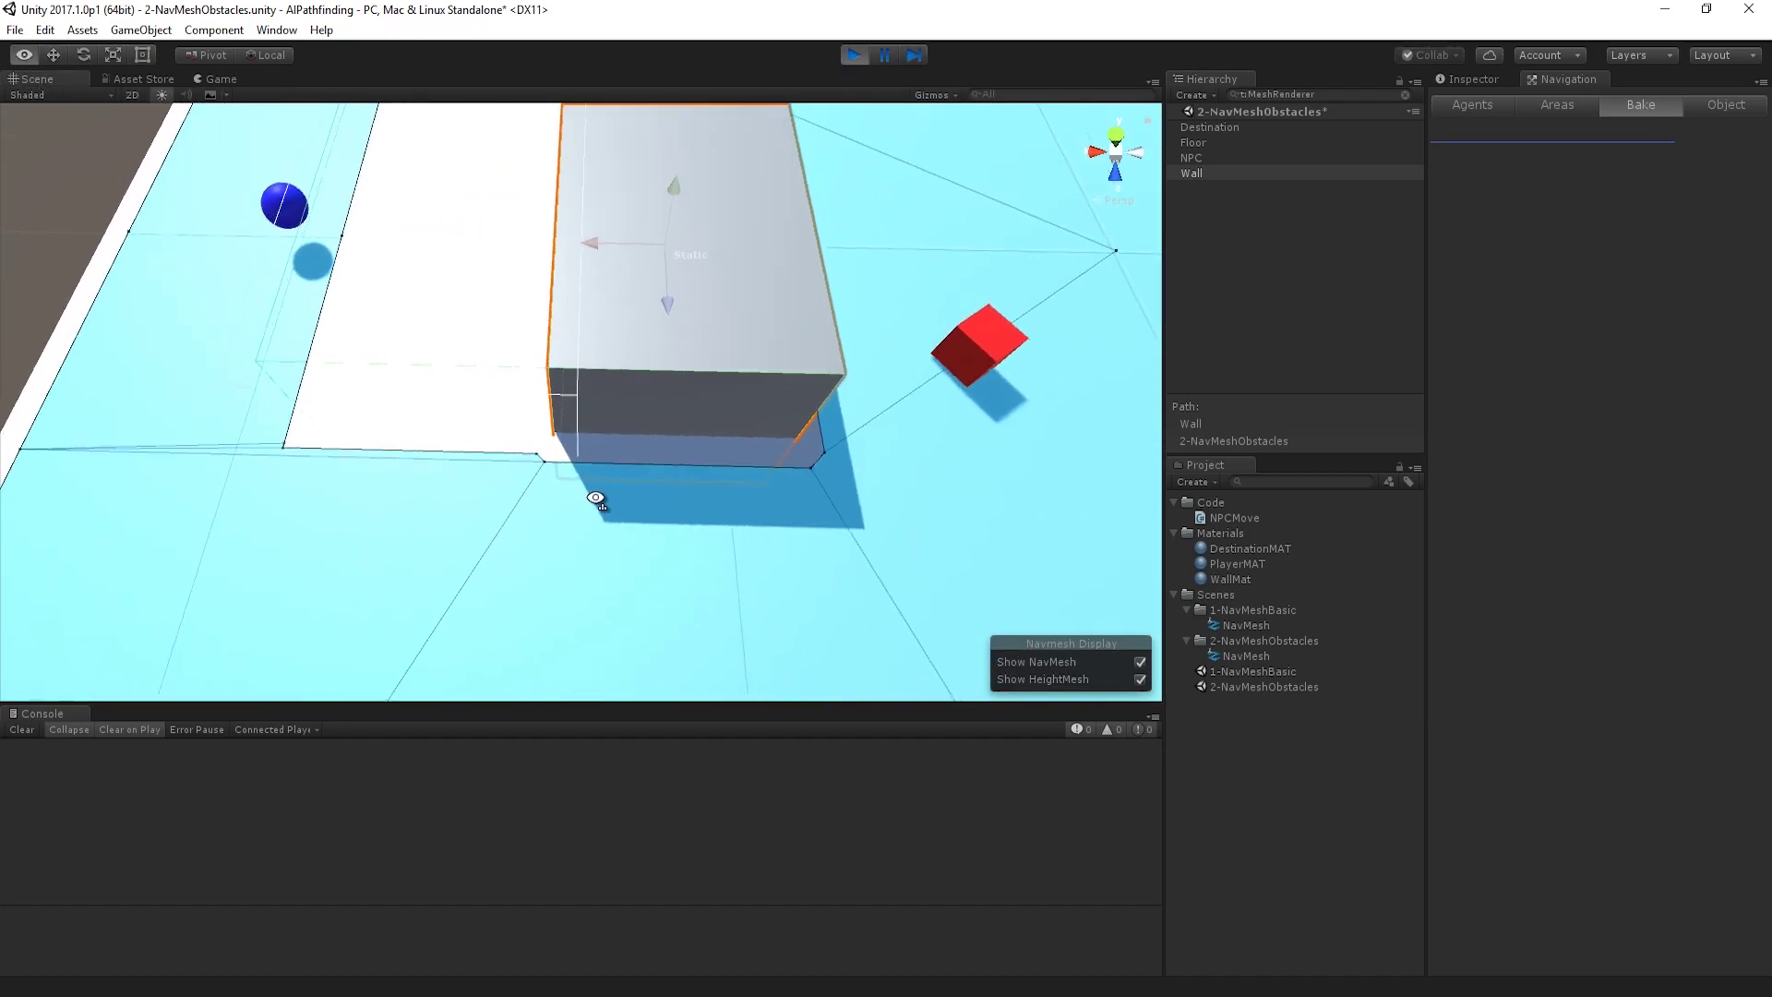
alt+drag(596, 499, 659, 425)
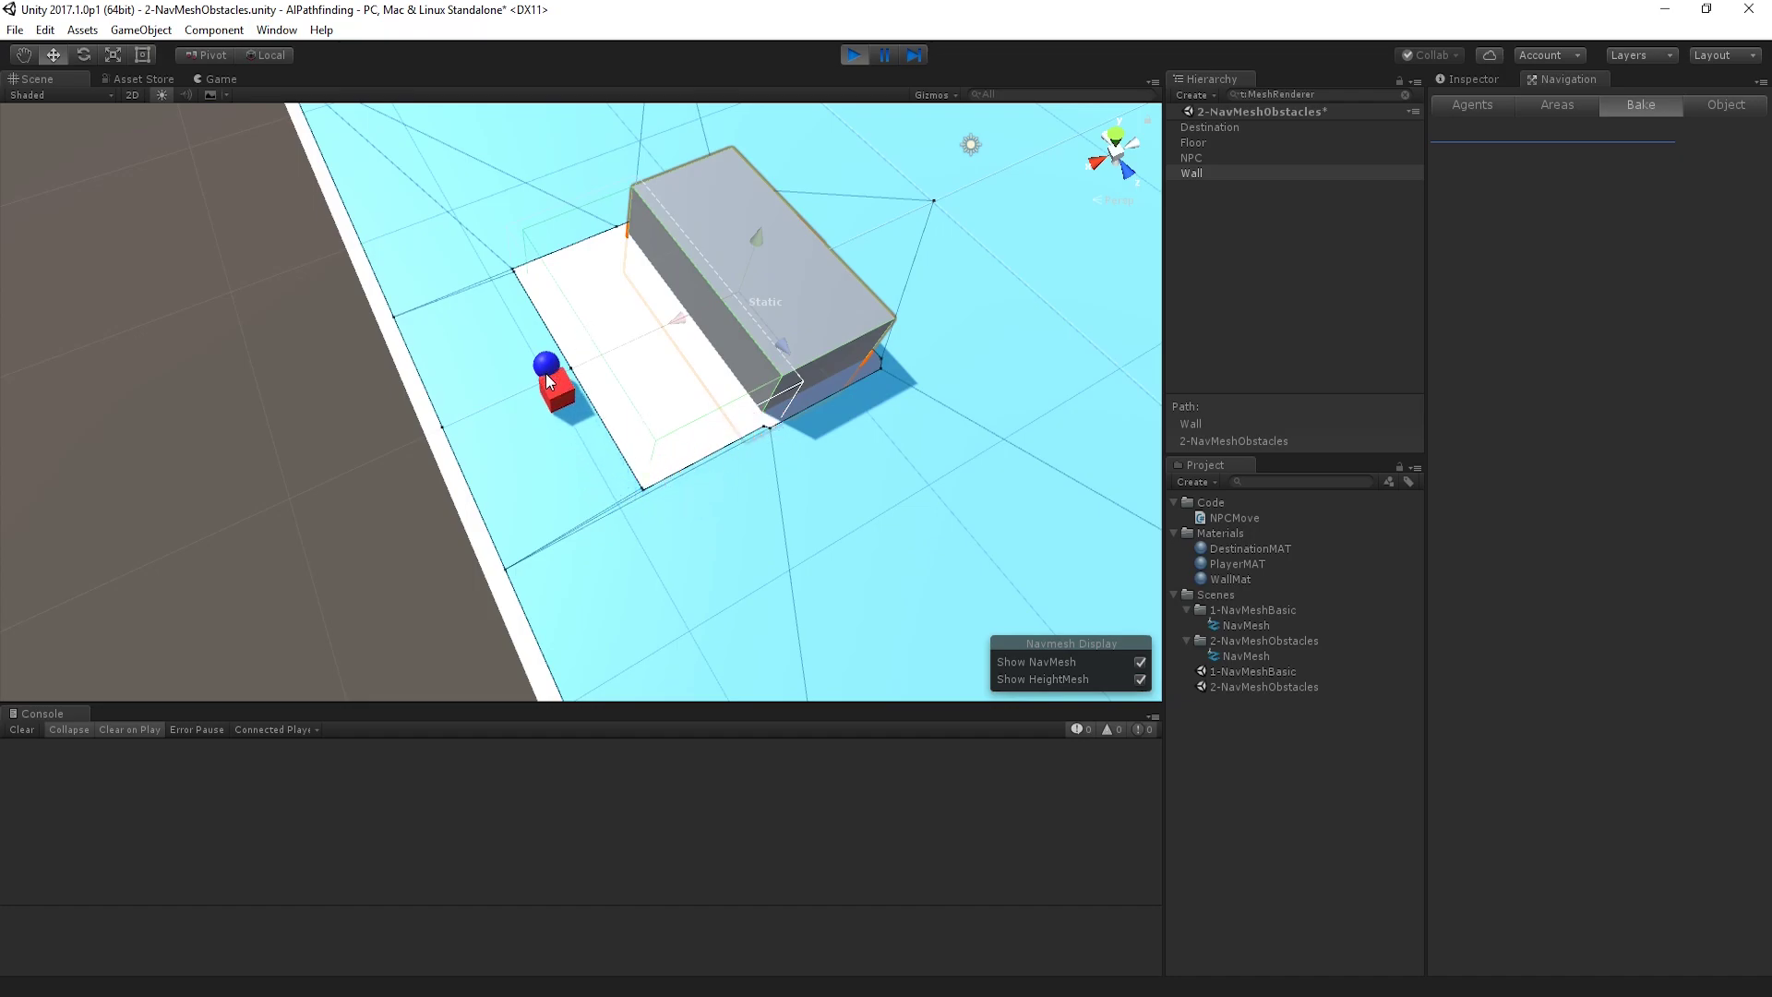
key(ctrl+p)
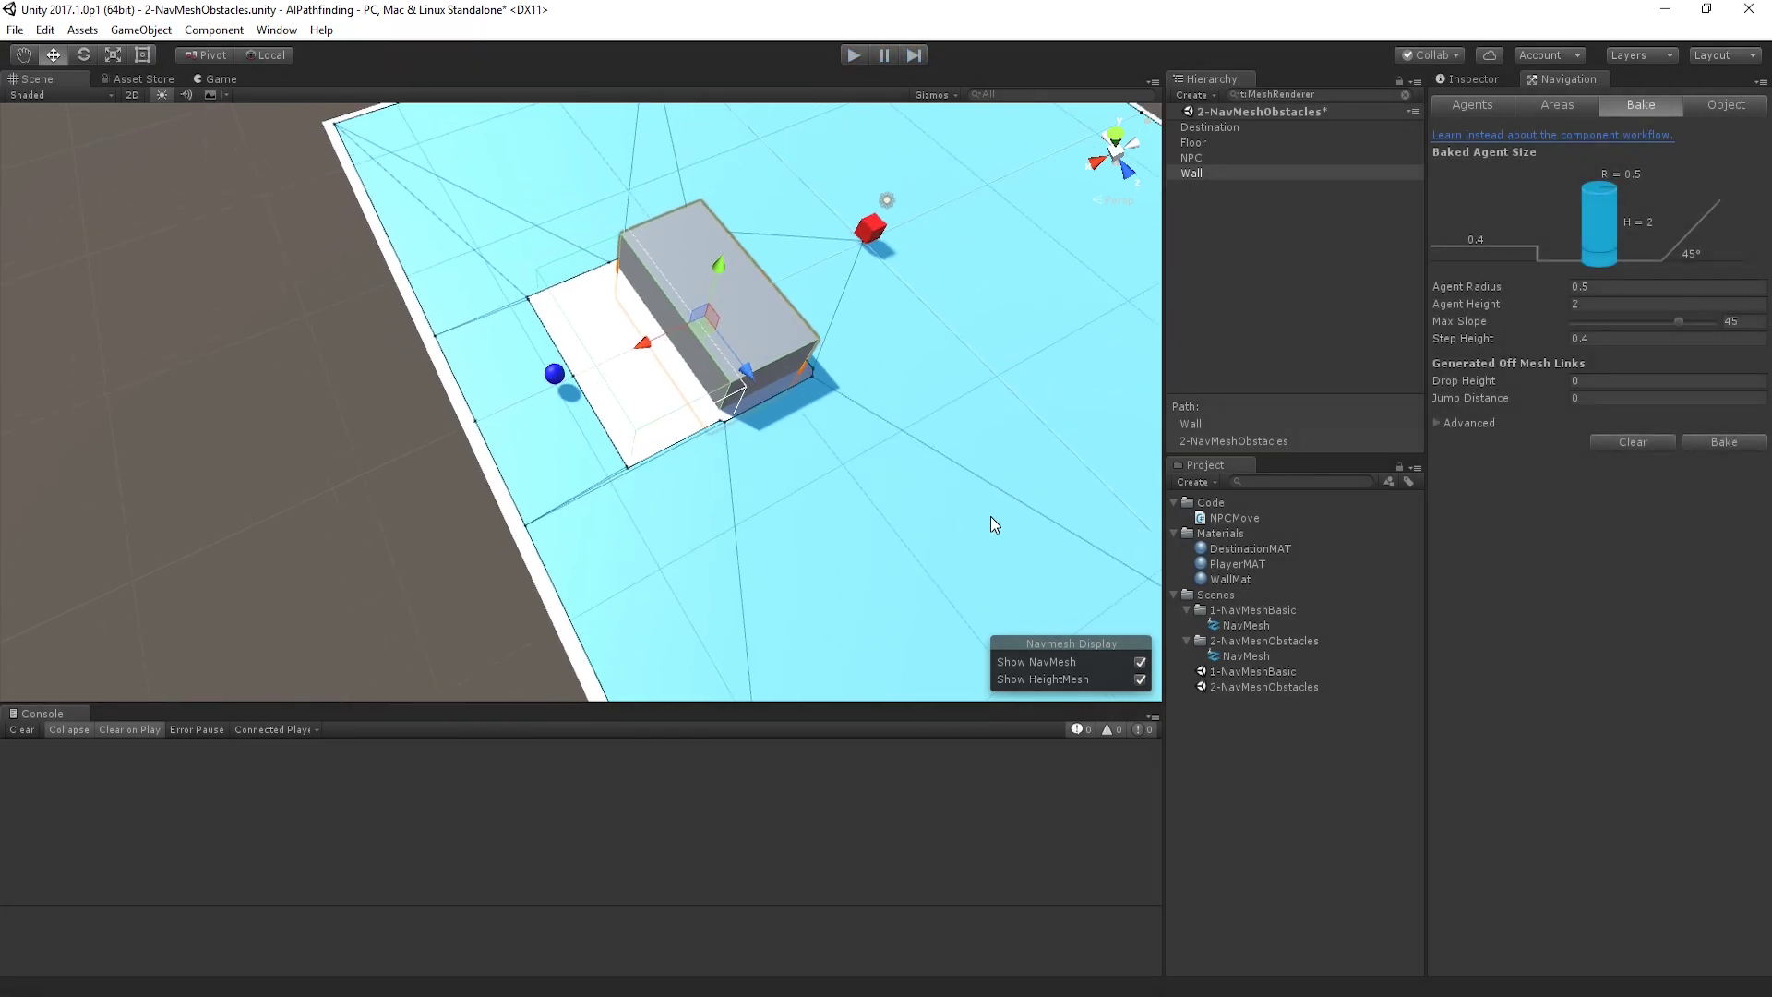